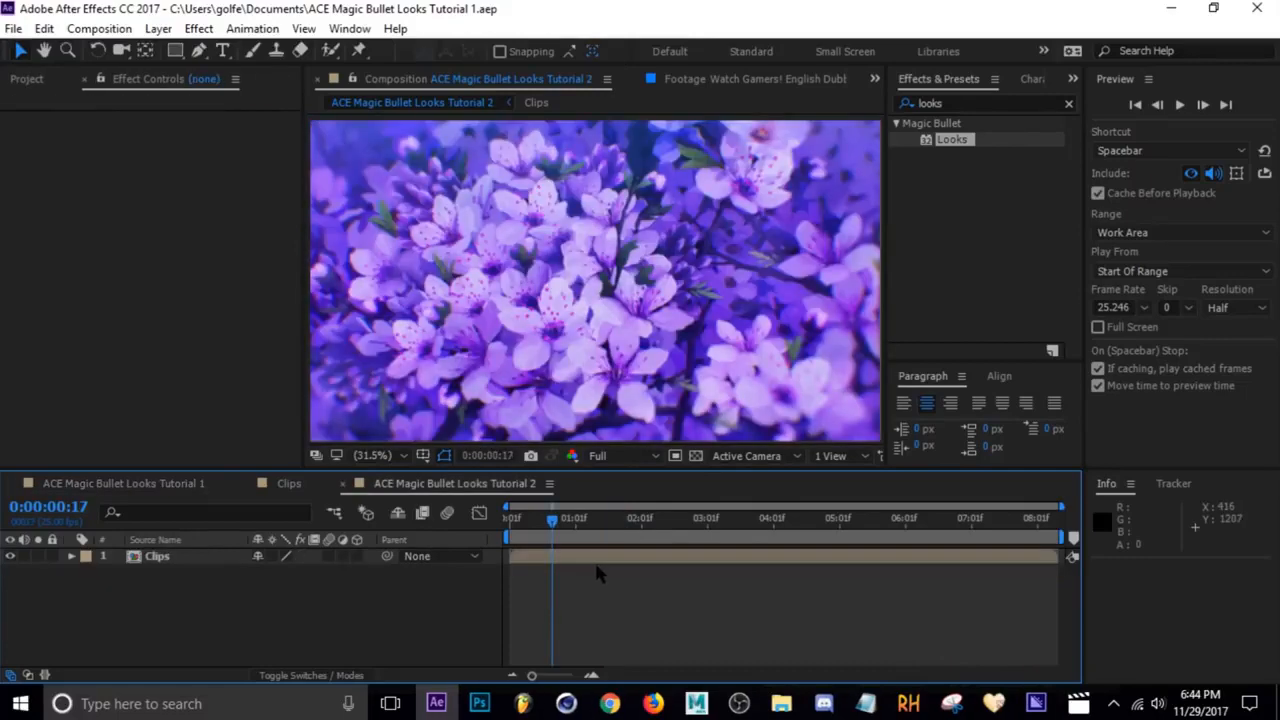
# Add a new adjustment layer above the clip and rename it Looks
pyautogui.press('space')
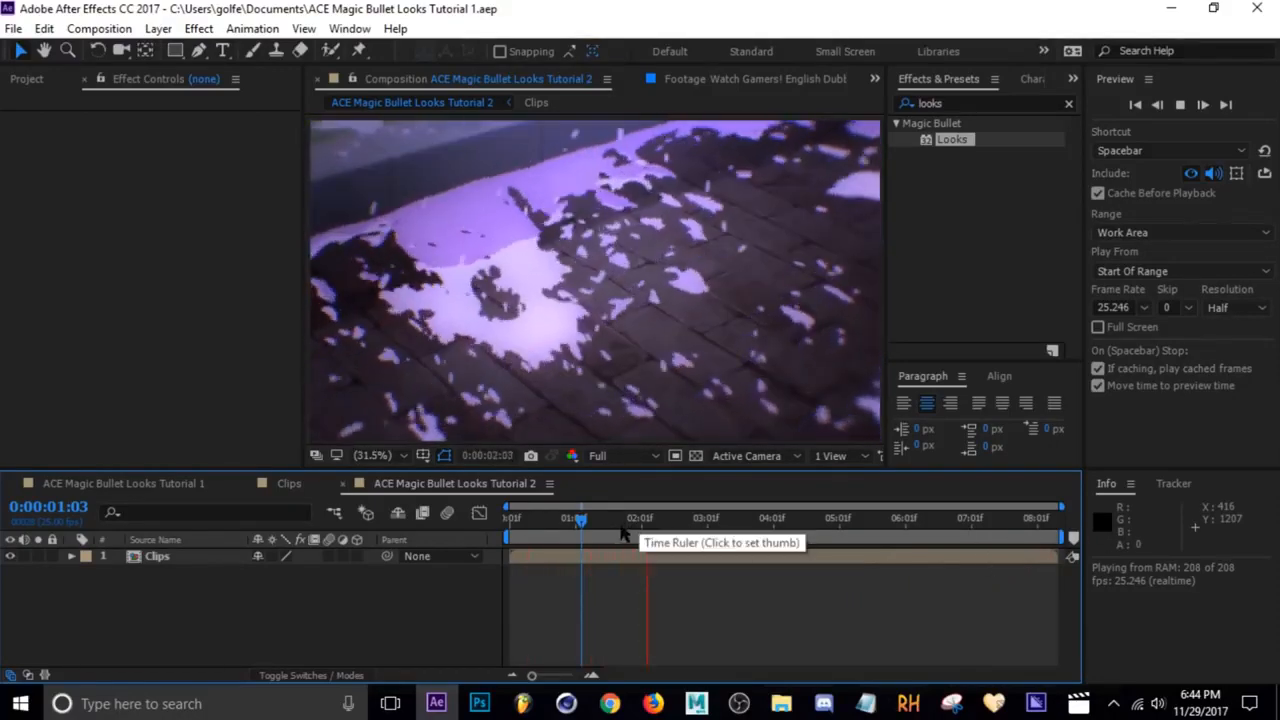
pyautogui.moveTo(675, 526); pyautogui.dragTo(707, 527)
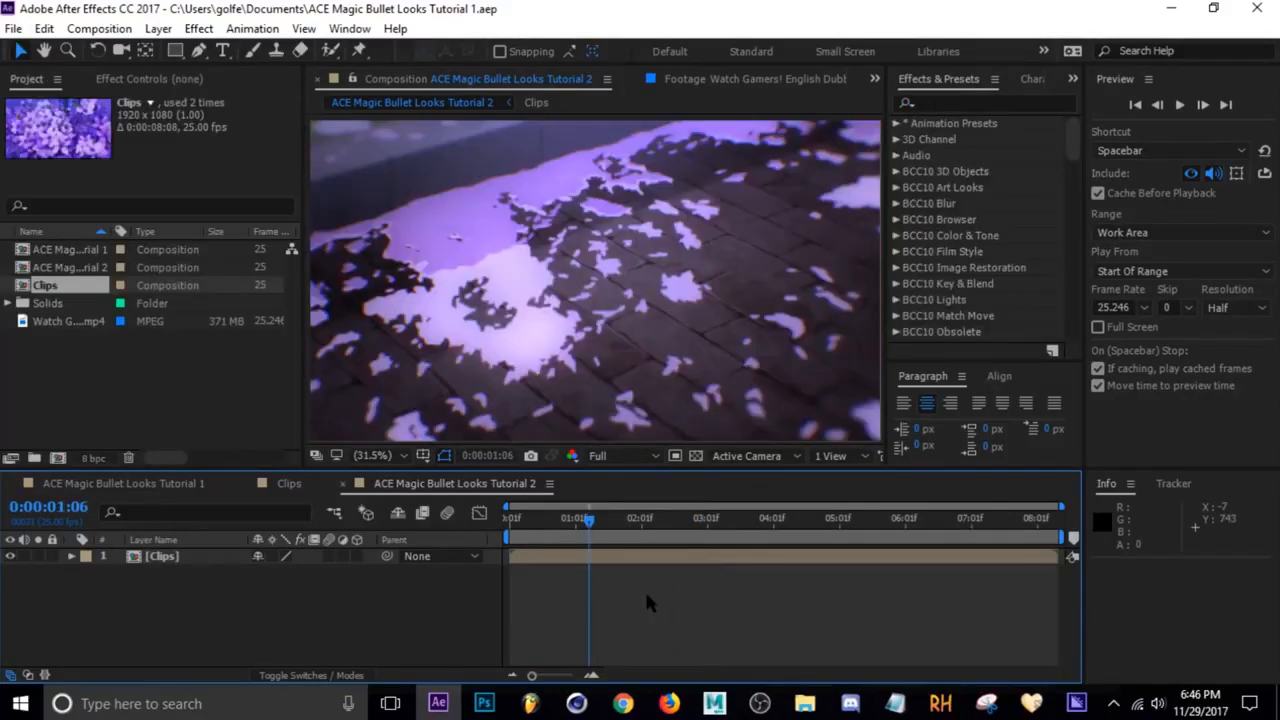
pyautogui.hotkey('ctrl', 'alt', 'y')
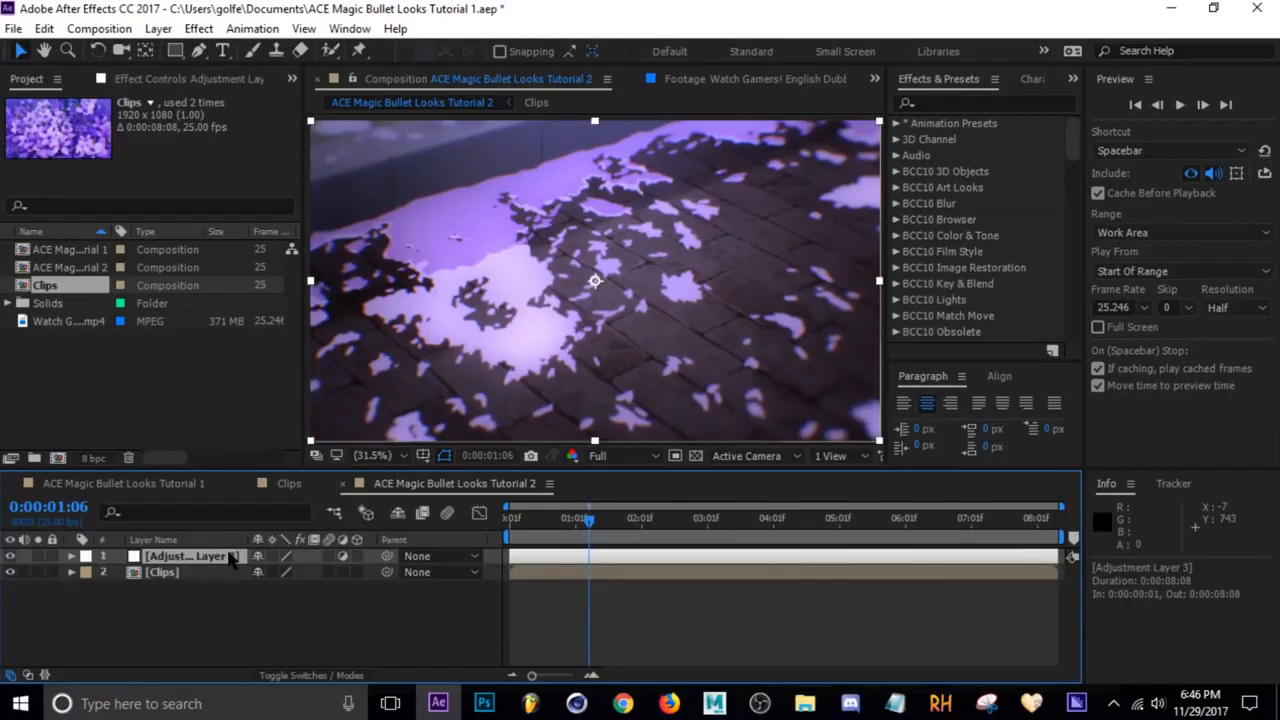
pyautogui.press('Return')
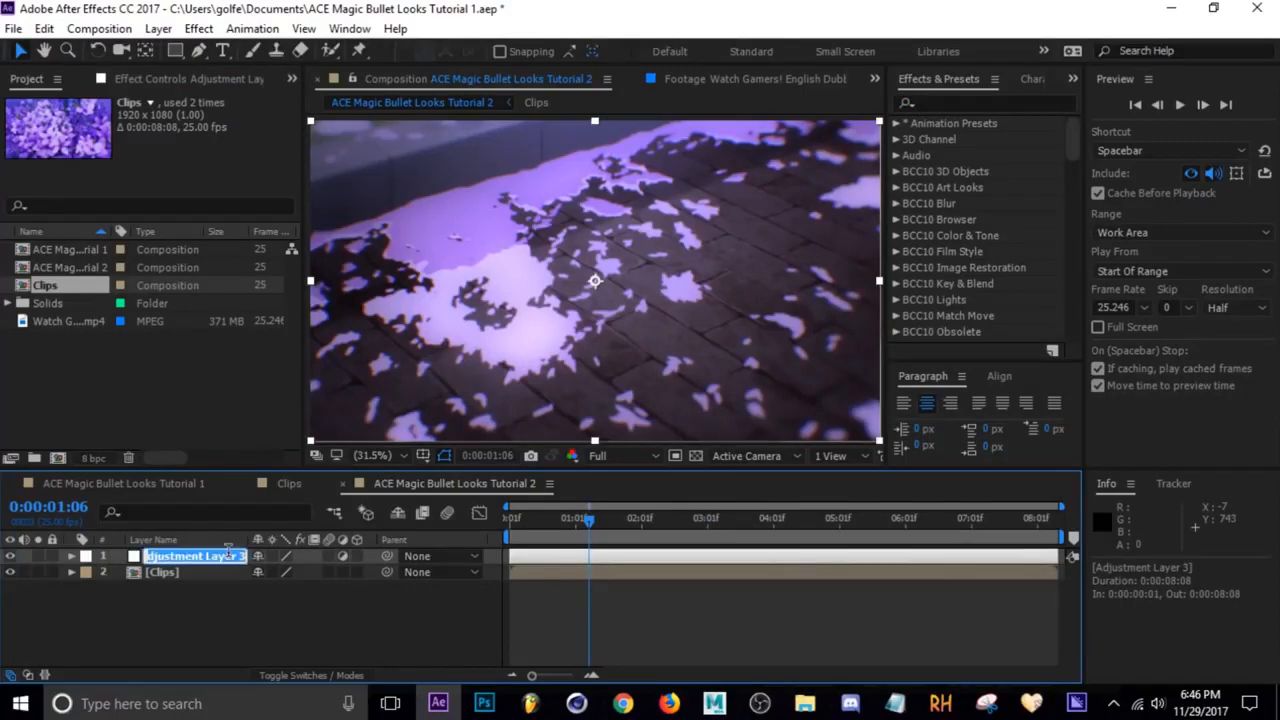
pyautogui.write('Looks')
pyautogui.press('Return')
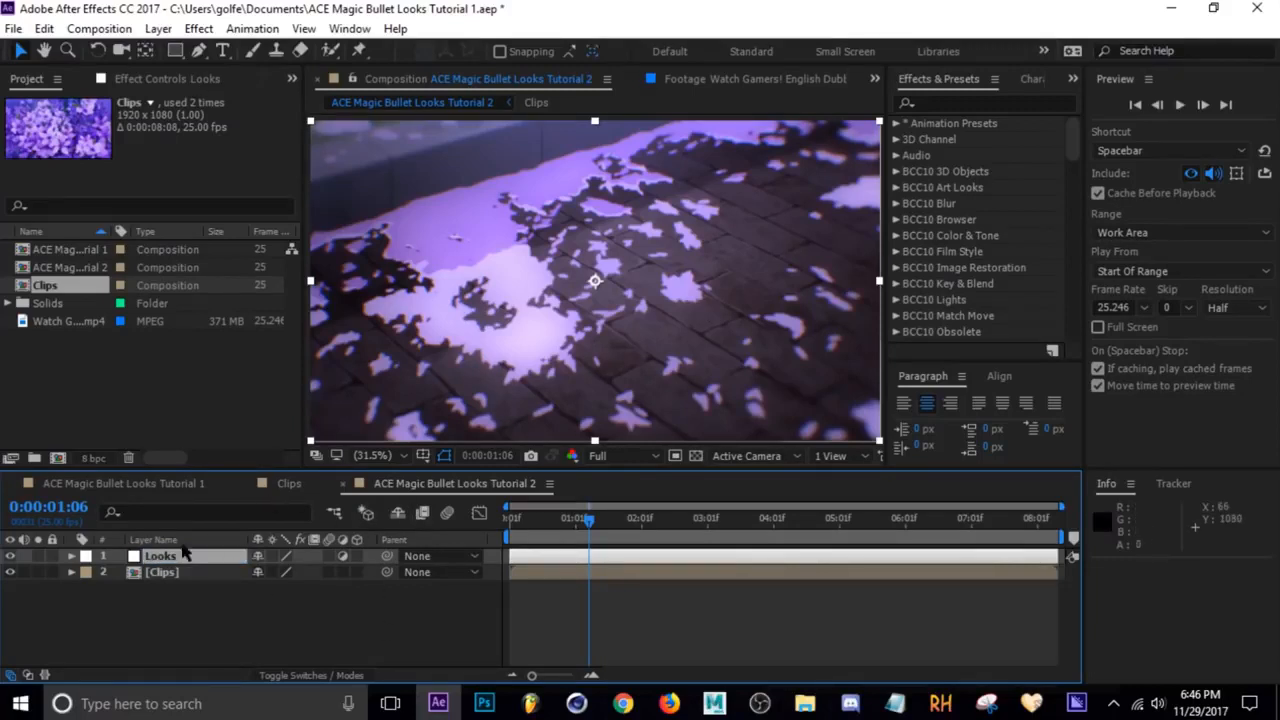
# Apply the Magic Bullet Looks effect to the Looks layer and open its editor
pyautogui.click(957, 101)
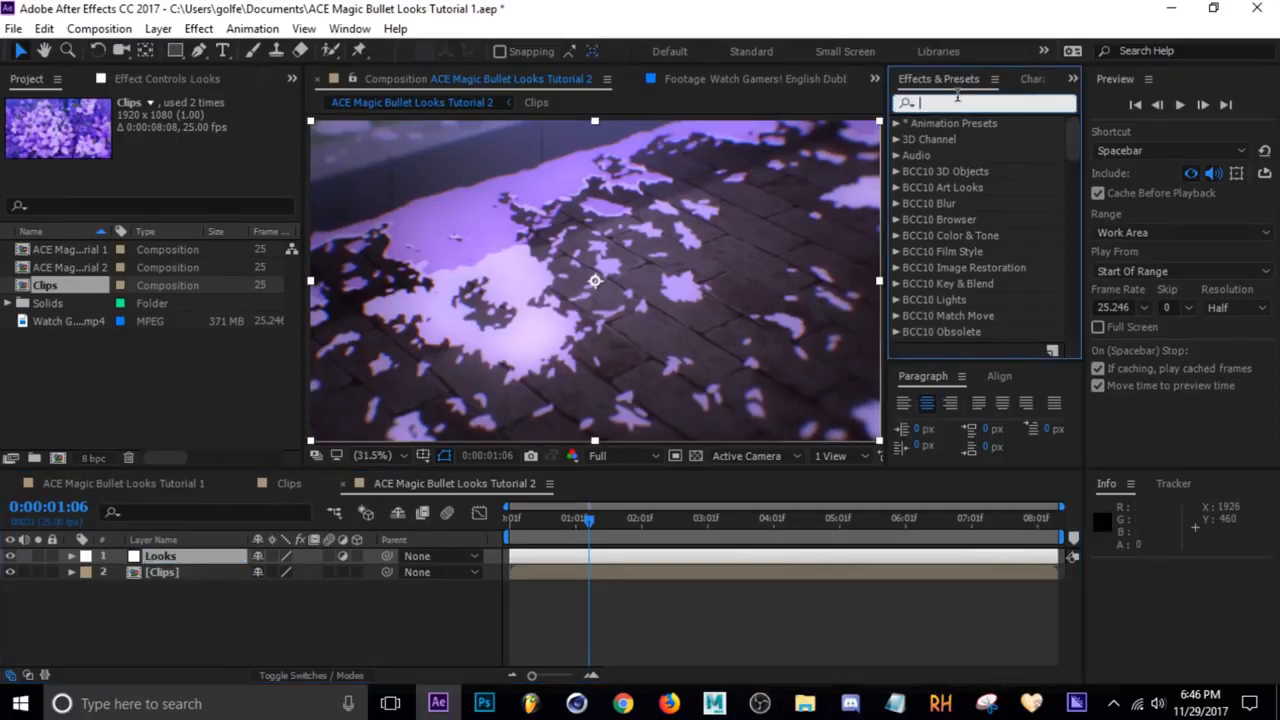
pyautogui.write('Looks')
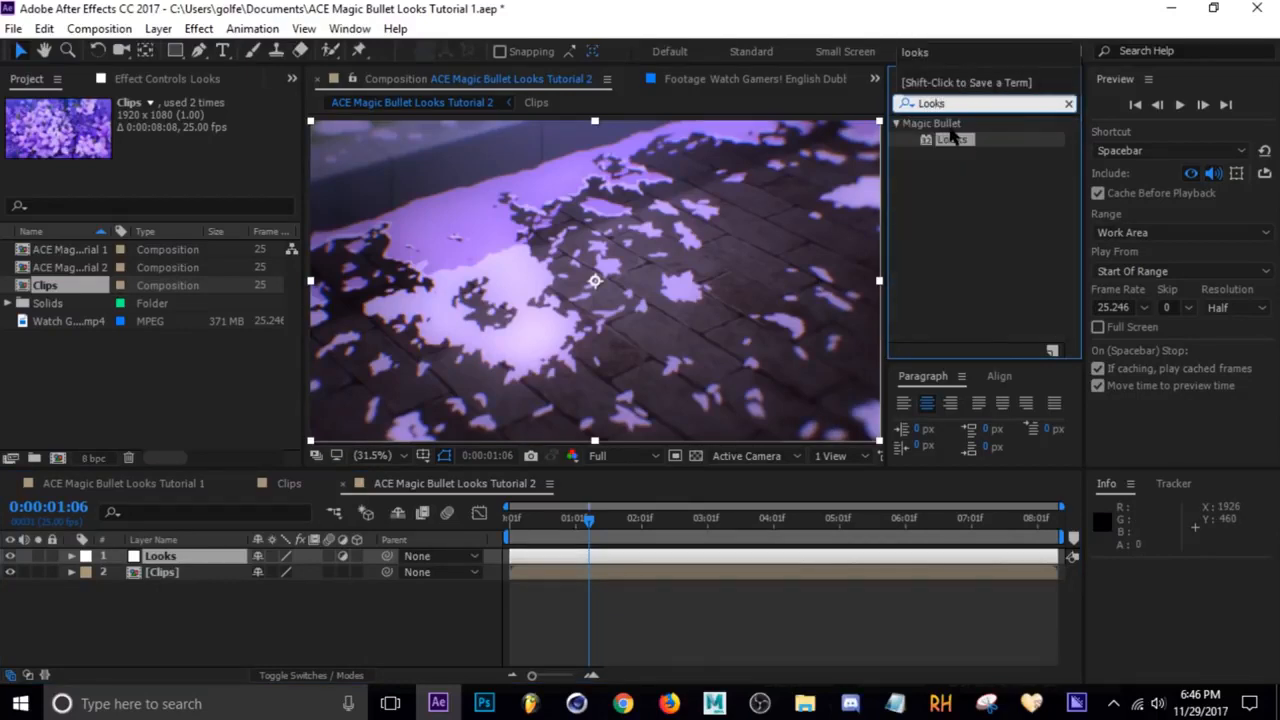
pyautogui.doubleClick(950, 139)
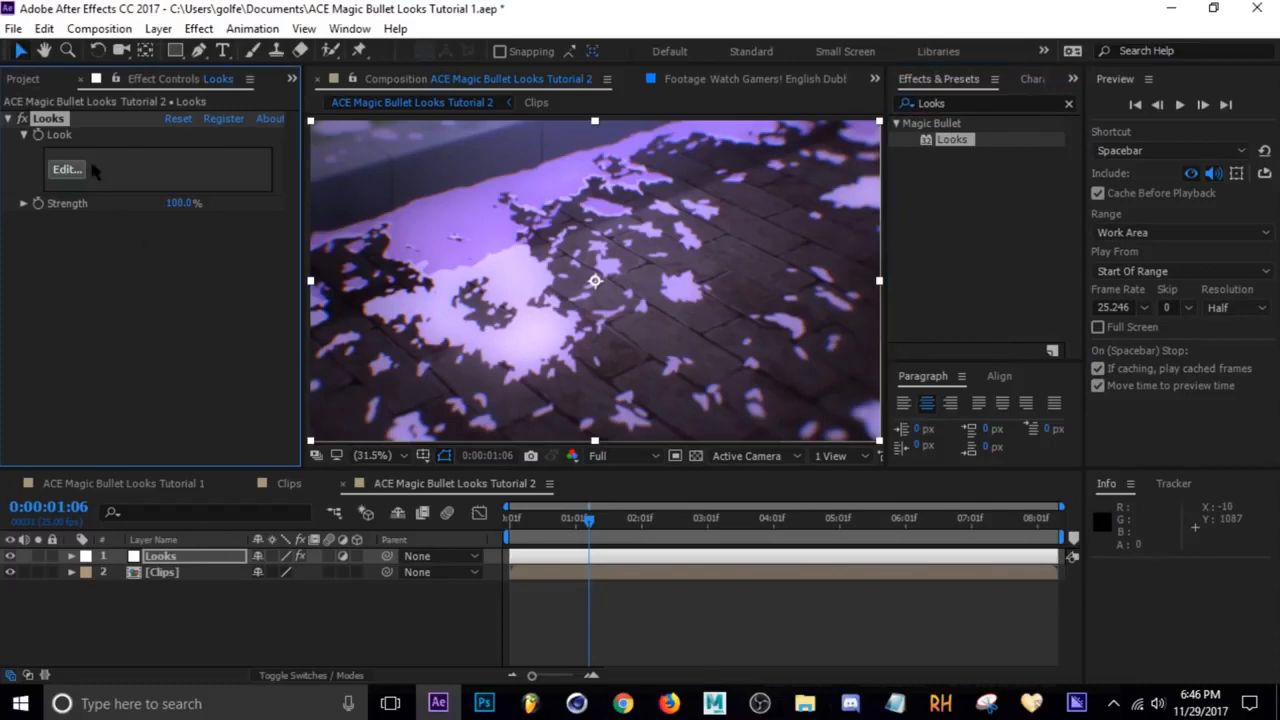
pyautogui.click(78, 172)
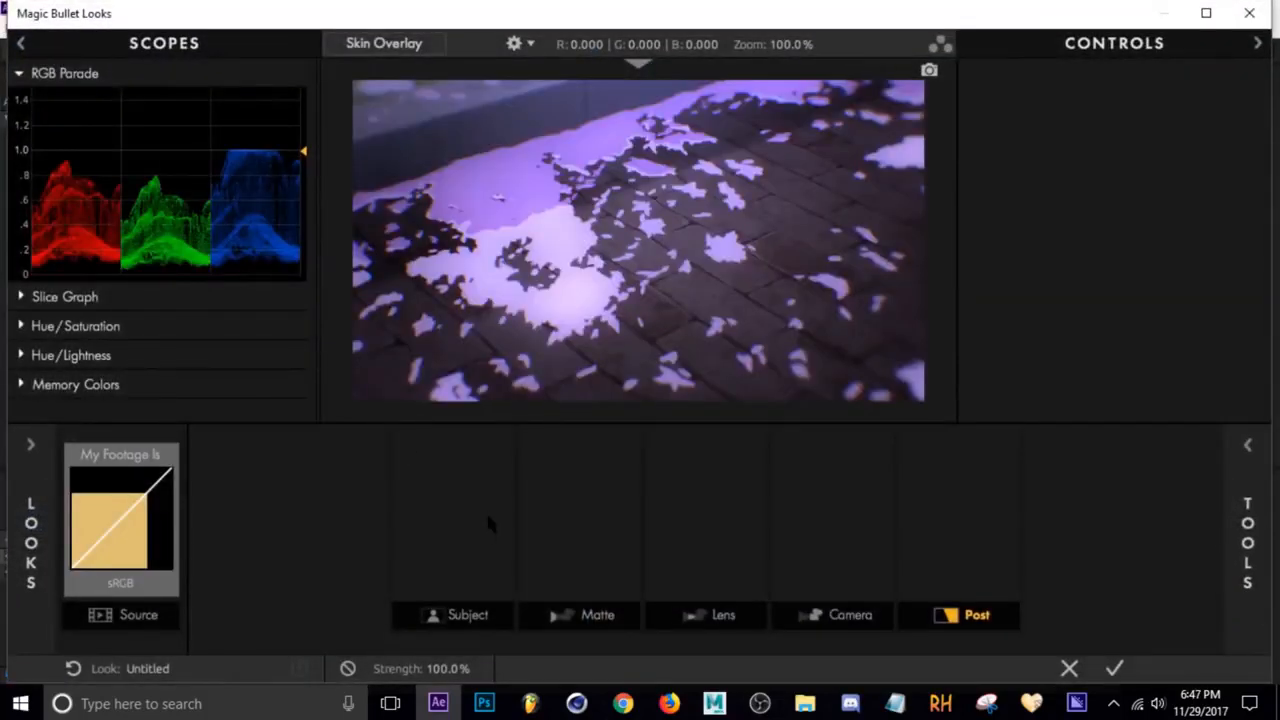
# Examine the scopes panel, including the Slice Graph and Hue/Saturation scopes
pyautogui.click(177, 44)
pyautogui.click(180, 44)
pyautogui.click(180, 44)
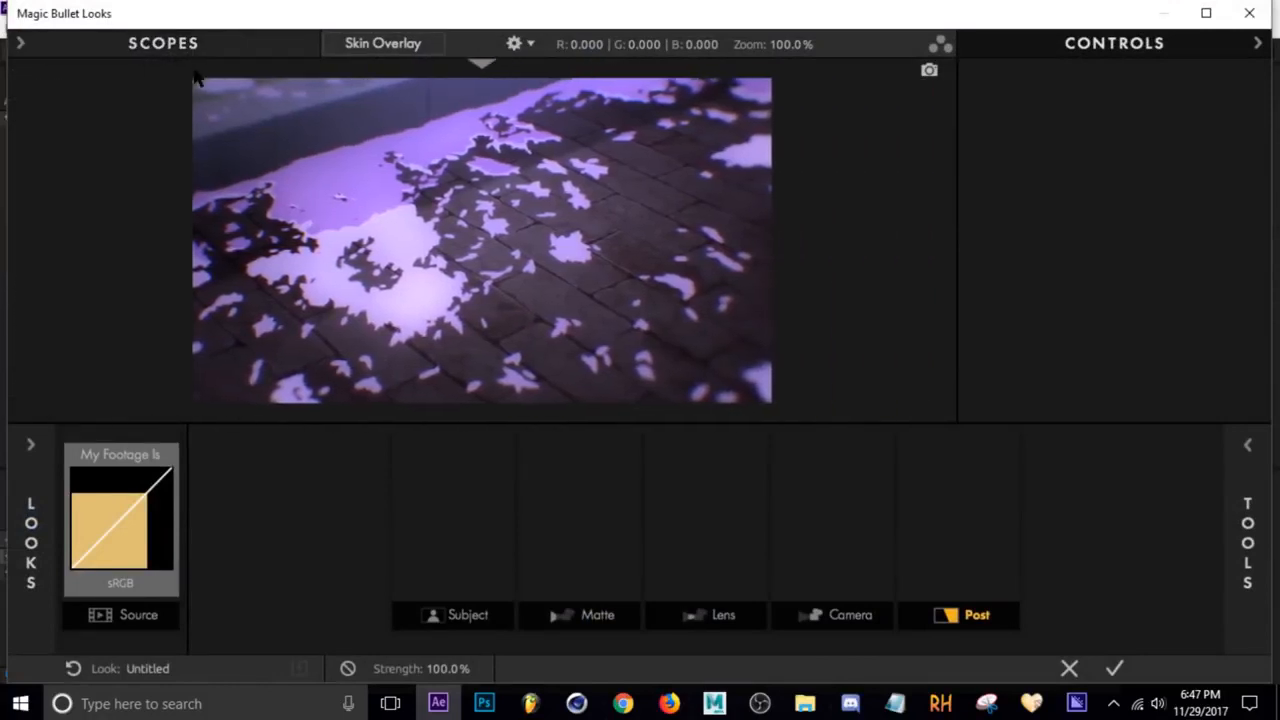
pyautogui.click(189, 52)
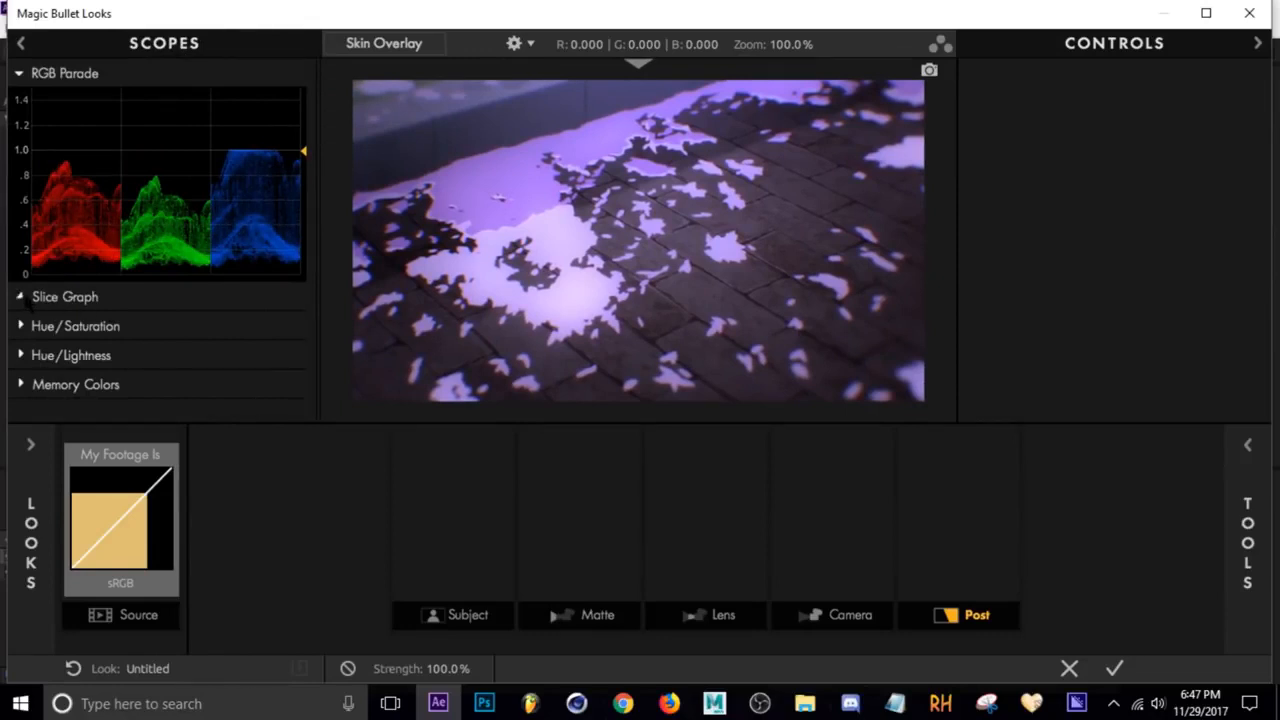
pyautogui.click(20, 297)
pyautogui.scroll(-3, 20, 297)
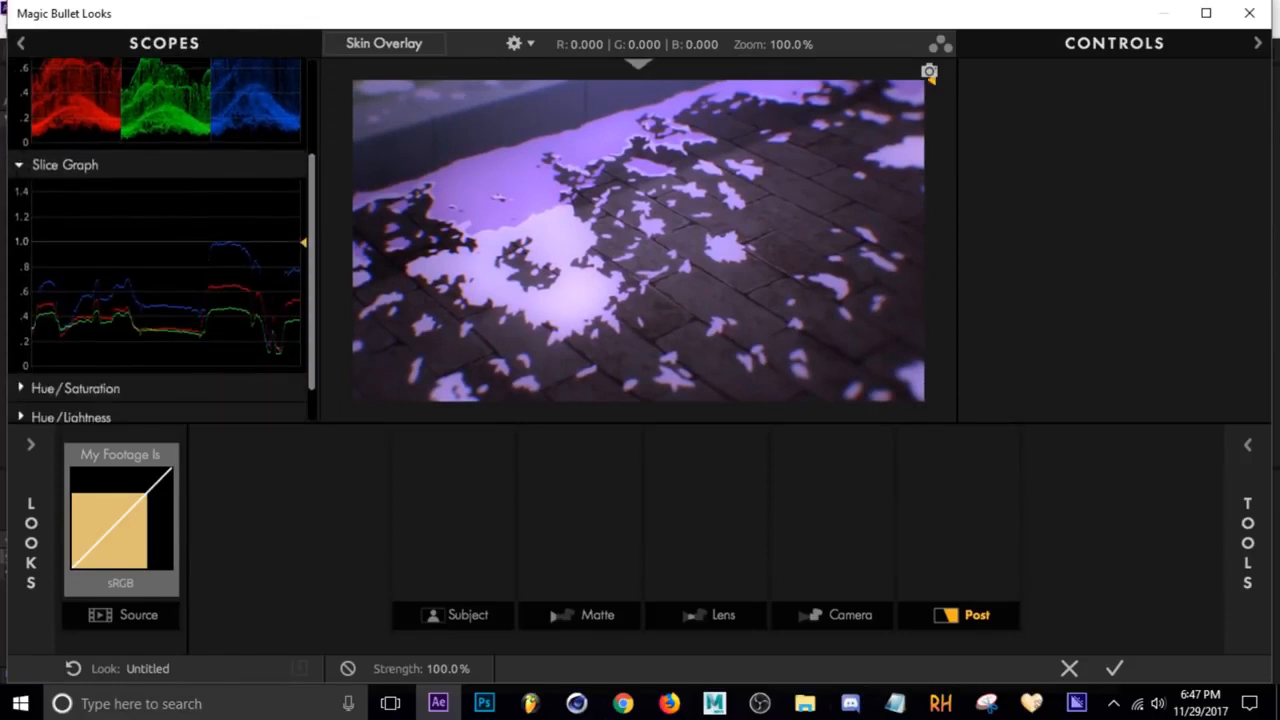
pyautogui.click(18, 164)
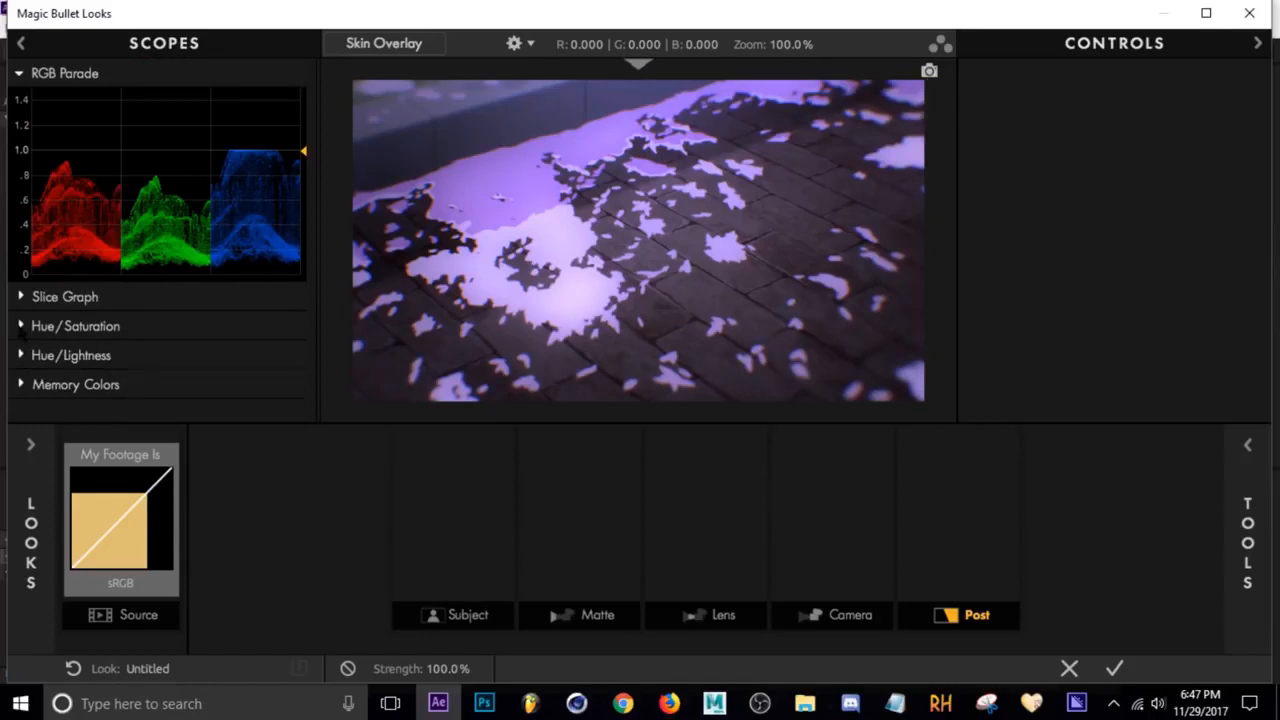
pyautogui.click(20, 326)
pyautogui.scroll(-3, 22, 330)
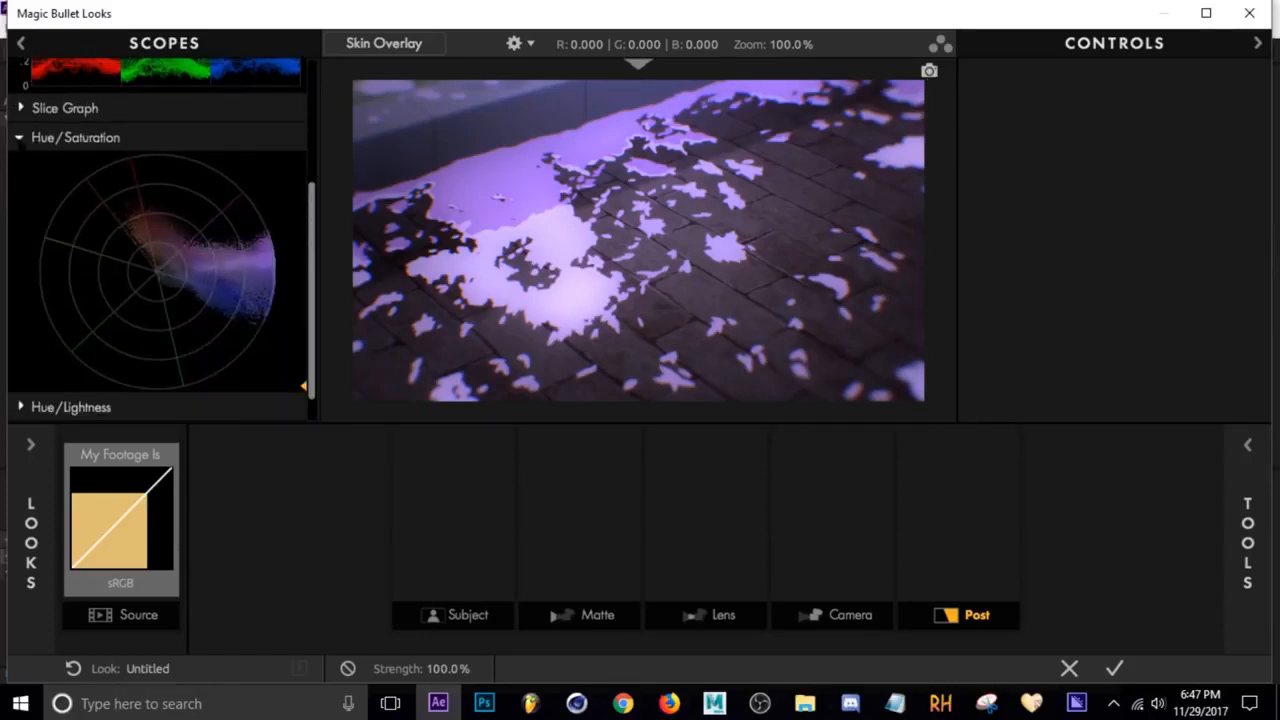
pyautogui.click(19, 139)
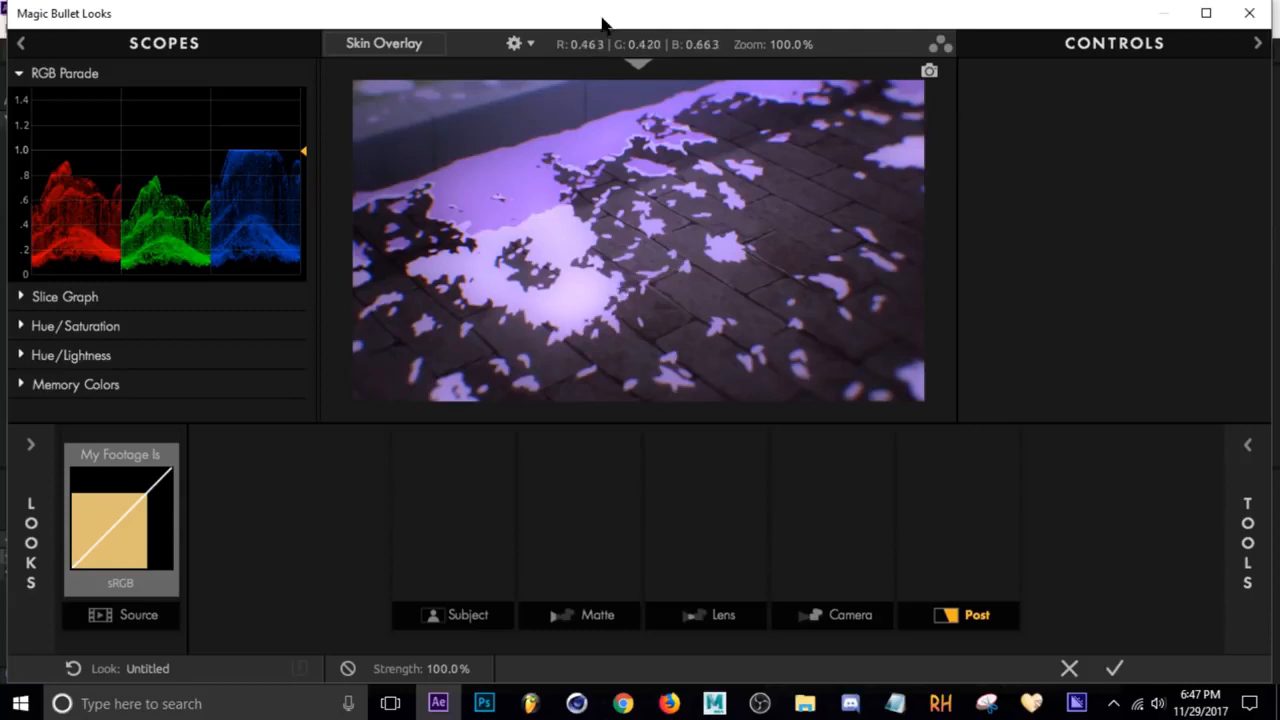
# Try adjusting the source tool's Exposure value, then undo the change
pyautogui.moveTo(603, 23); pyautogui.dragTo(621, 2)
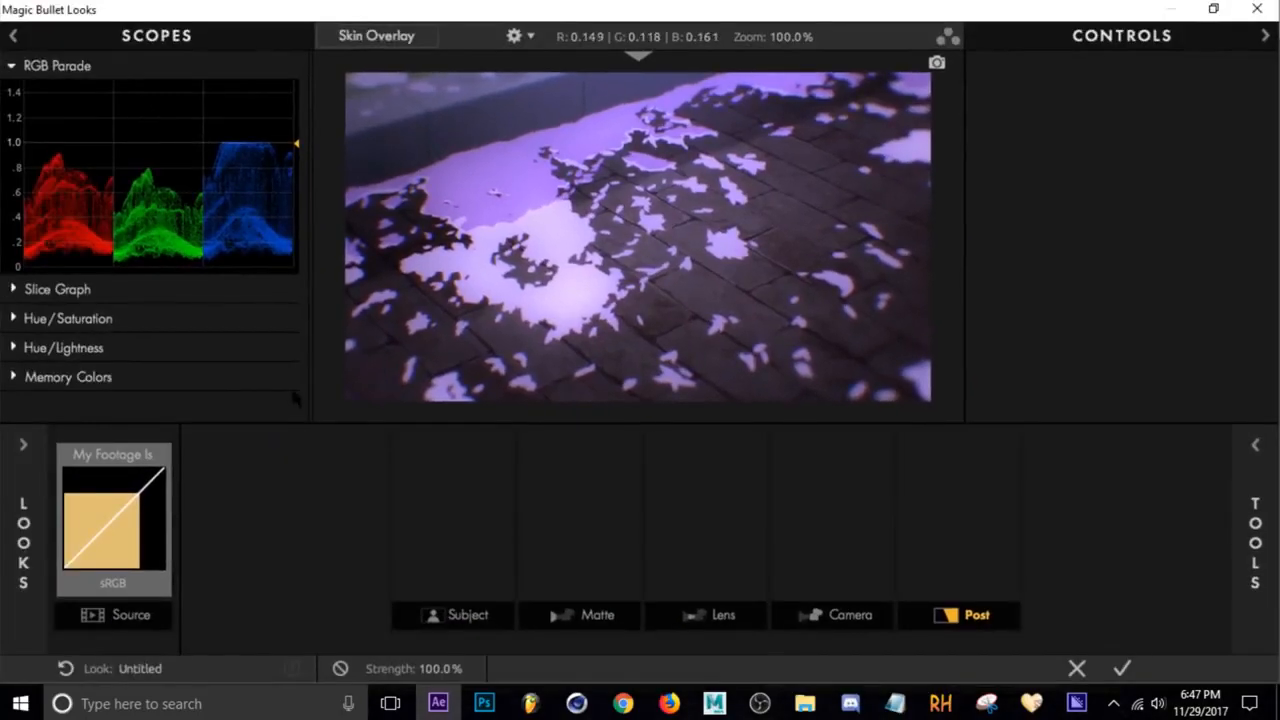
pyautogui.click(113, 545)
pyautogui.moveTo(1083, 135); pyautogui.dragTo(1141, 135)
pyautogui.hotkey('ctrl', 'z')
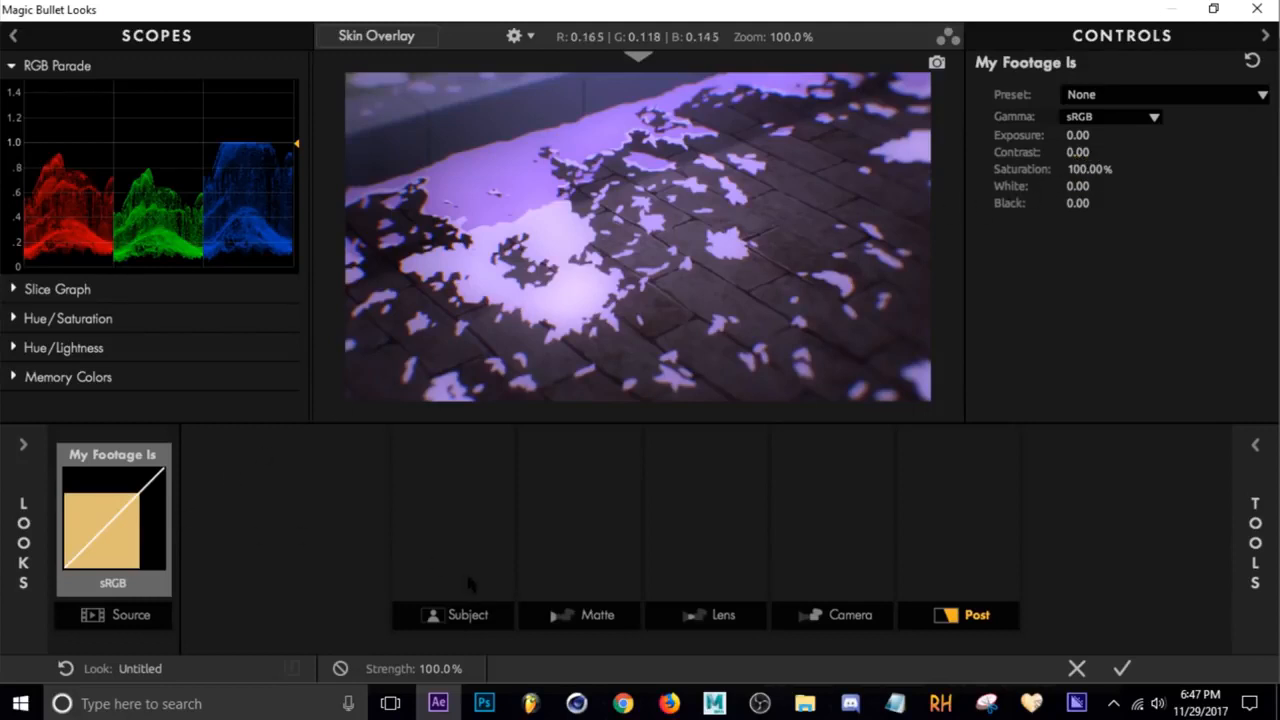
# Add the Shadows/Highlights tool to the Subject stage of the tool chain
pyautogui.click(475, 501)
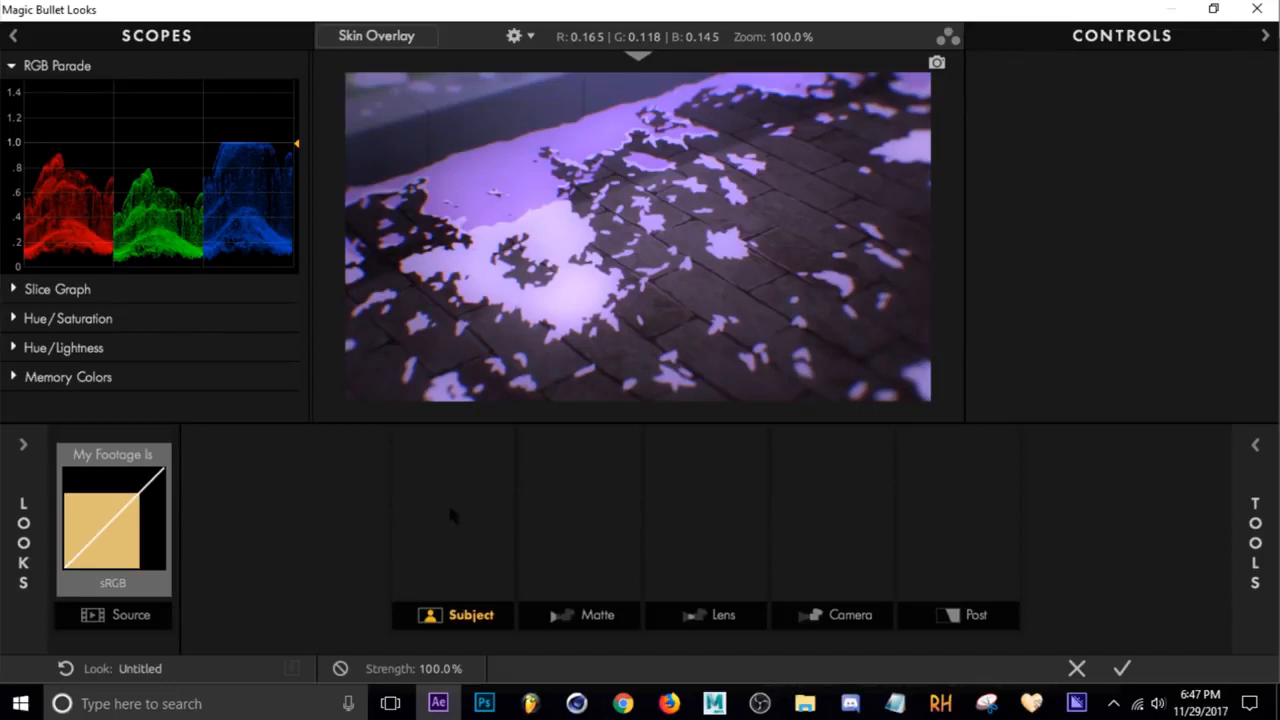
pyautogui.click(379, 506)
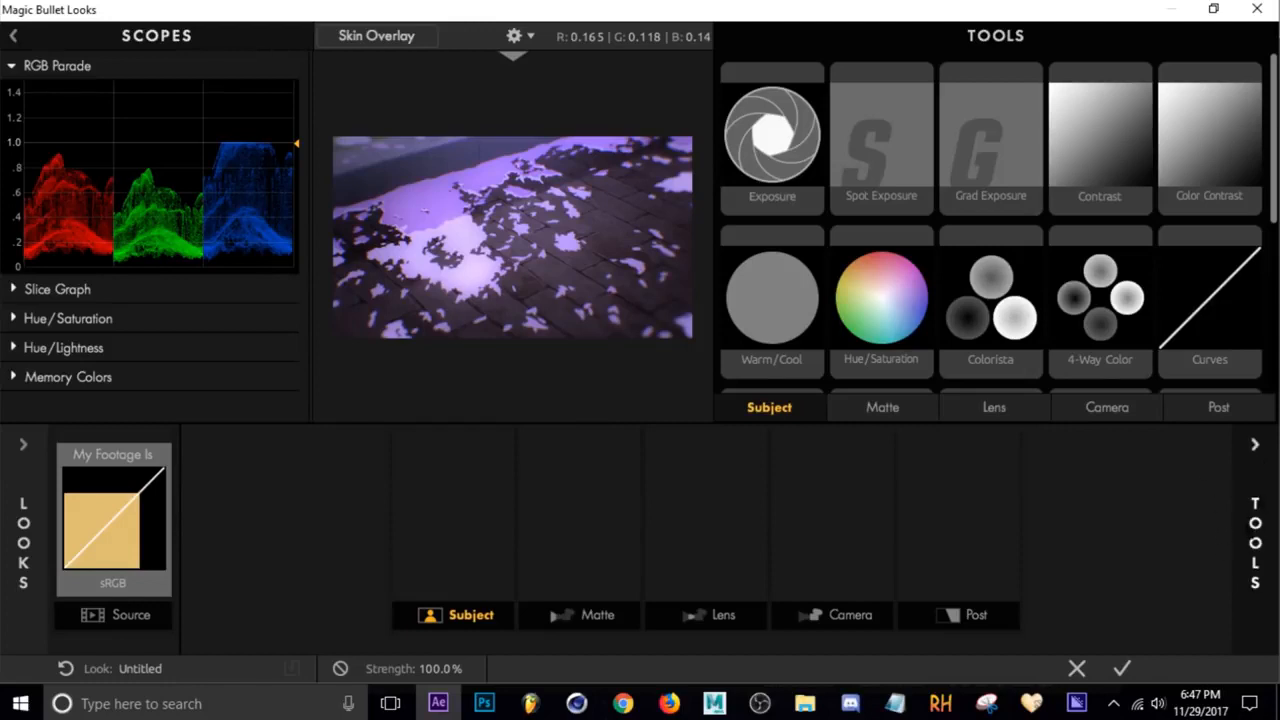
pyautogui.scroll(-5, 953, 195)
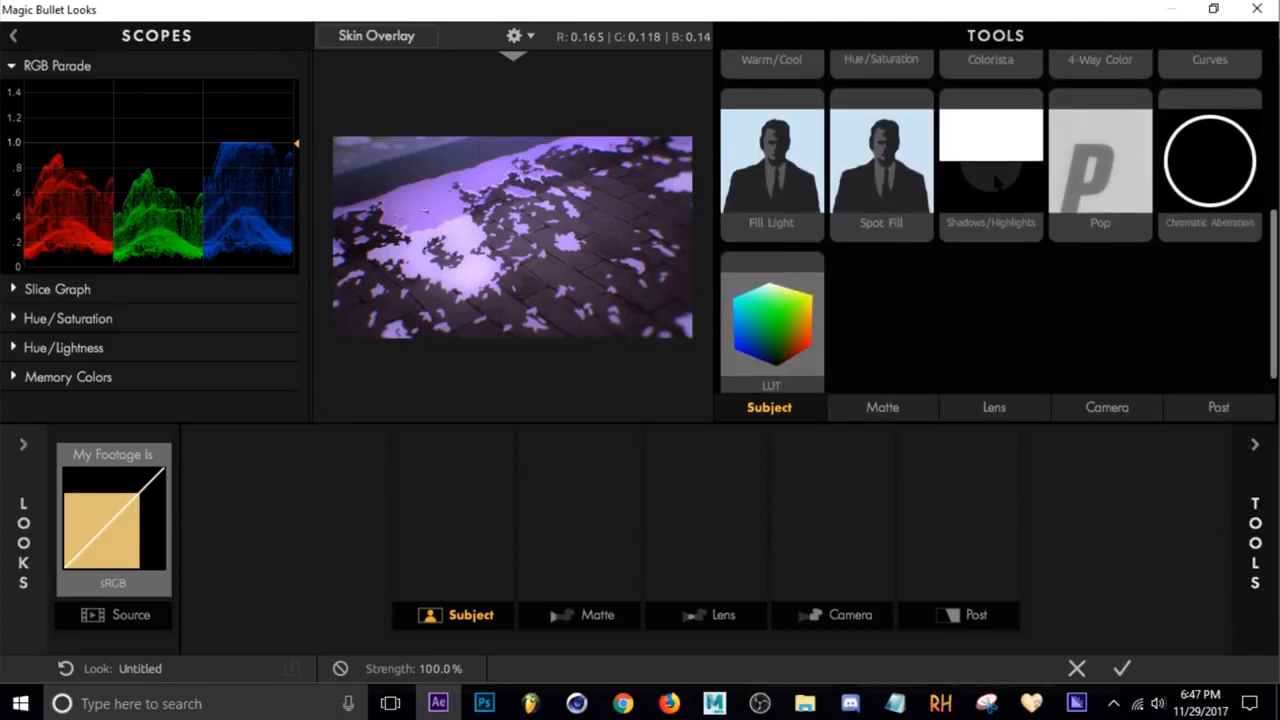
pyautogui.moveTo(995, 180); pyautogui.dragTo(464, 524)
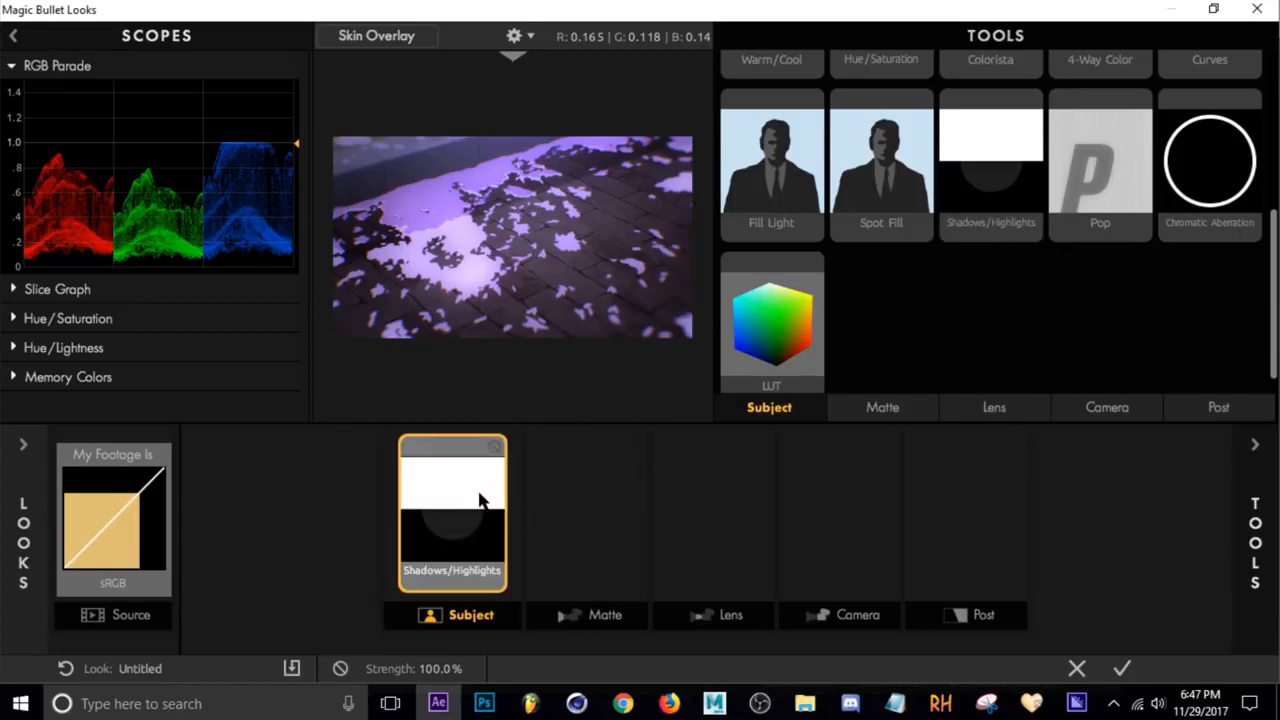
# Set the Shadows/Highlights tool's Shadows to -1.00 and Highlights to +0.13
pyautogui.click(480, 500)
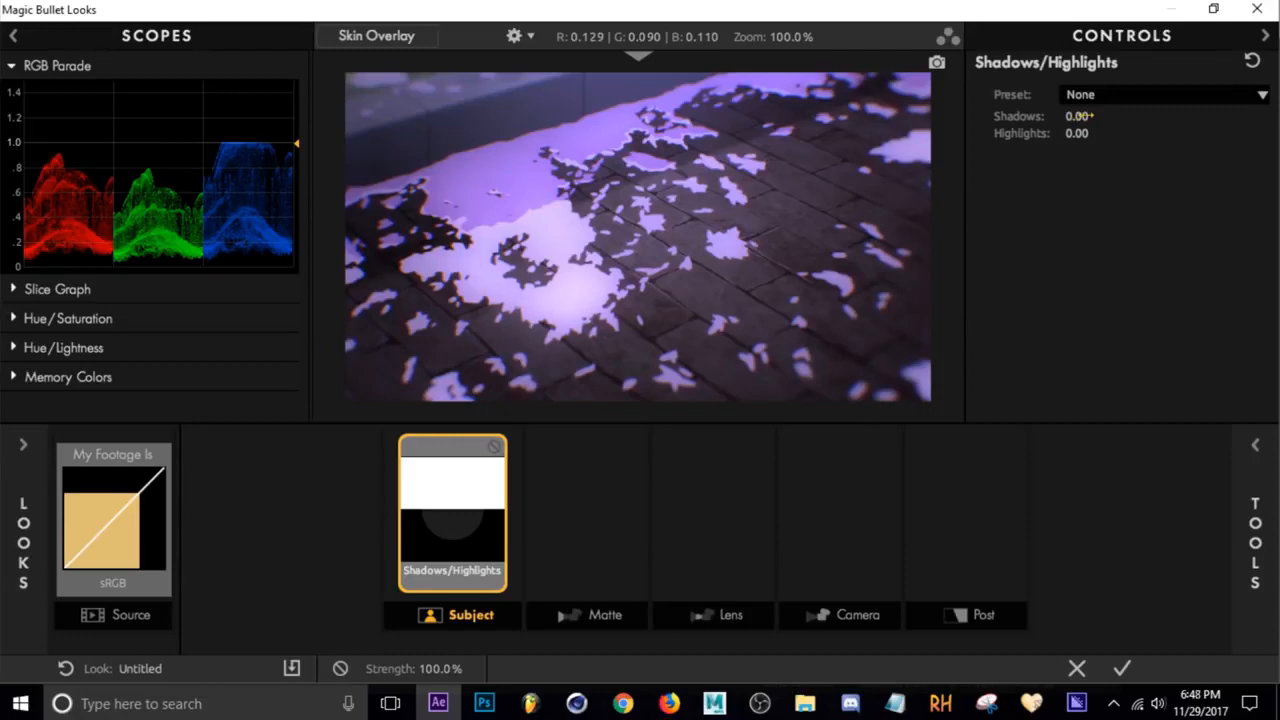
pyautogui.moveTo(1076, 118); pyautogui.dragTo(976, 118)
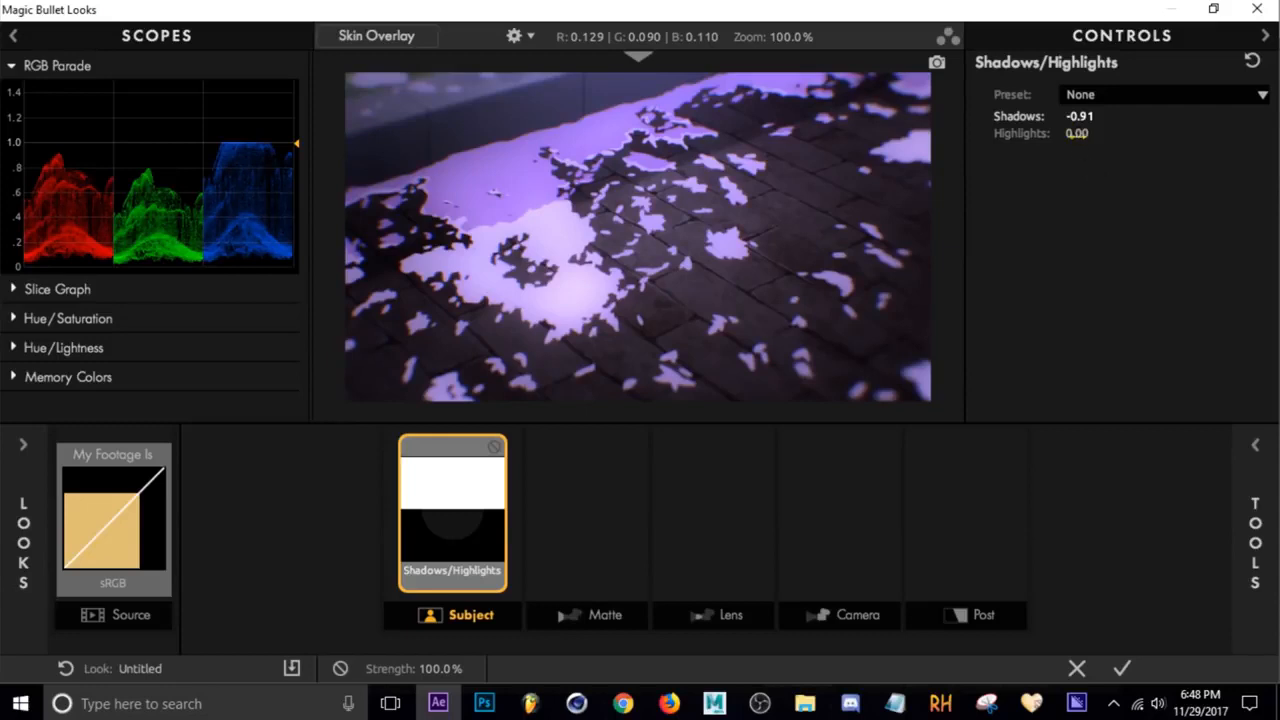
pyautogui.moveTo(1085, 117)
pyautogui.mouseDown()
pyautogui.moveTo(1070, 117)
pyautogui.moveTo(1077, 133)
pyautogui.moveTo(1102, 133)
pyautogui.moveTo(1089, 133)
pyautogui.mouseUp()
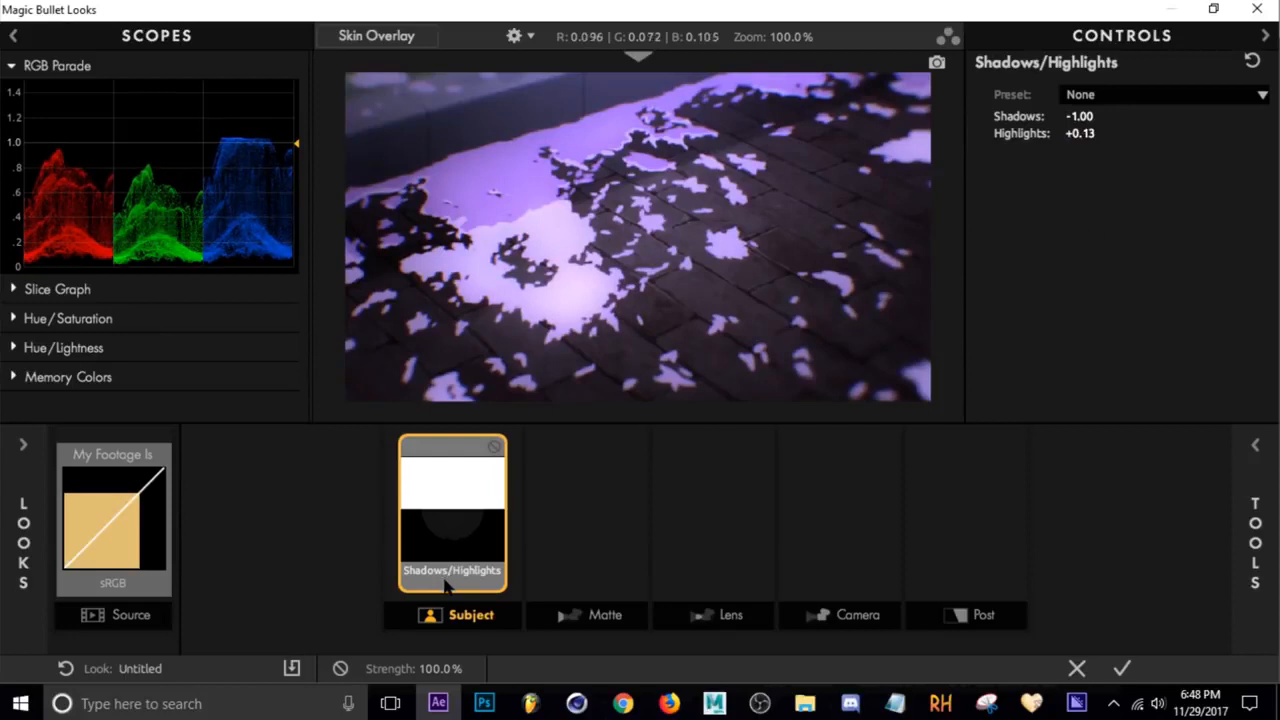
# Add the Mojo II tool to the Post stage of the tool chain
pyautogui.click(571, 536)
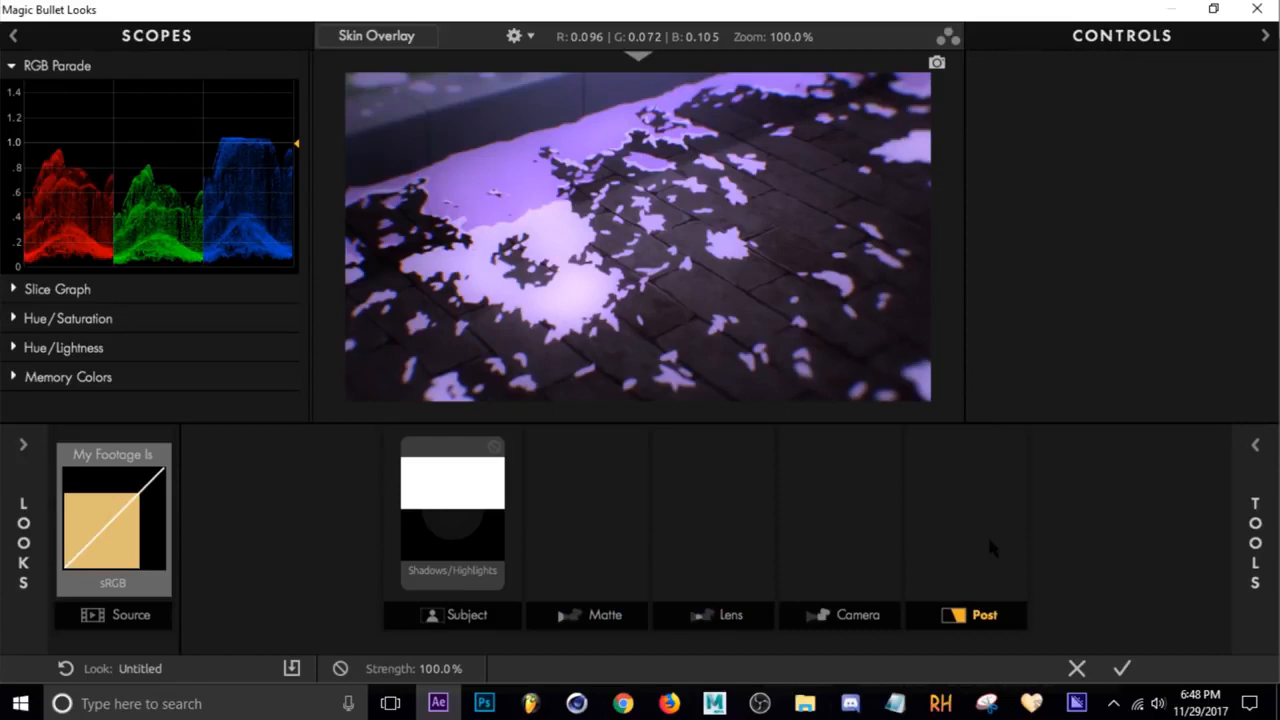
pyautogui.moveTo(987, 534)
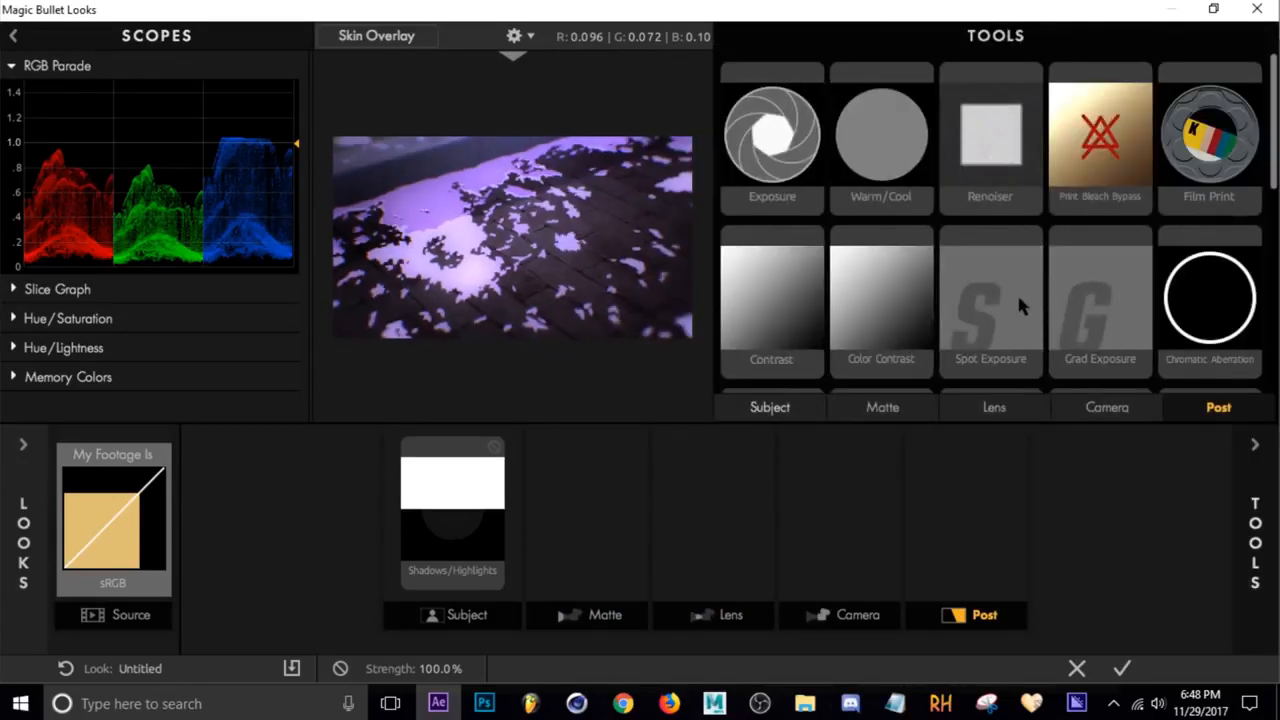
pyautogui.scroll(-5, 1016, 291)
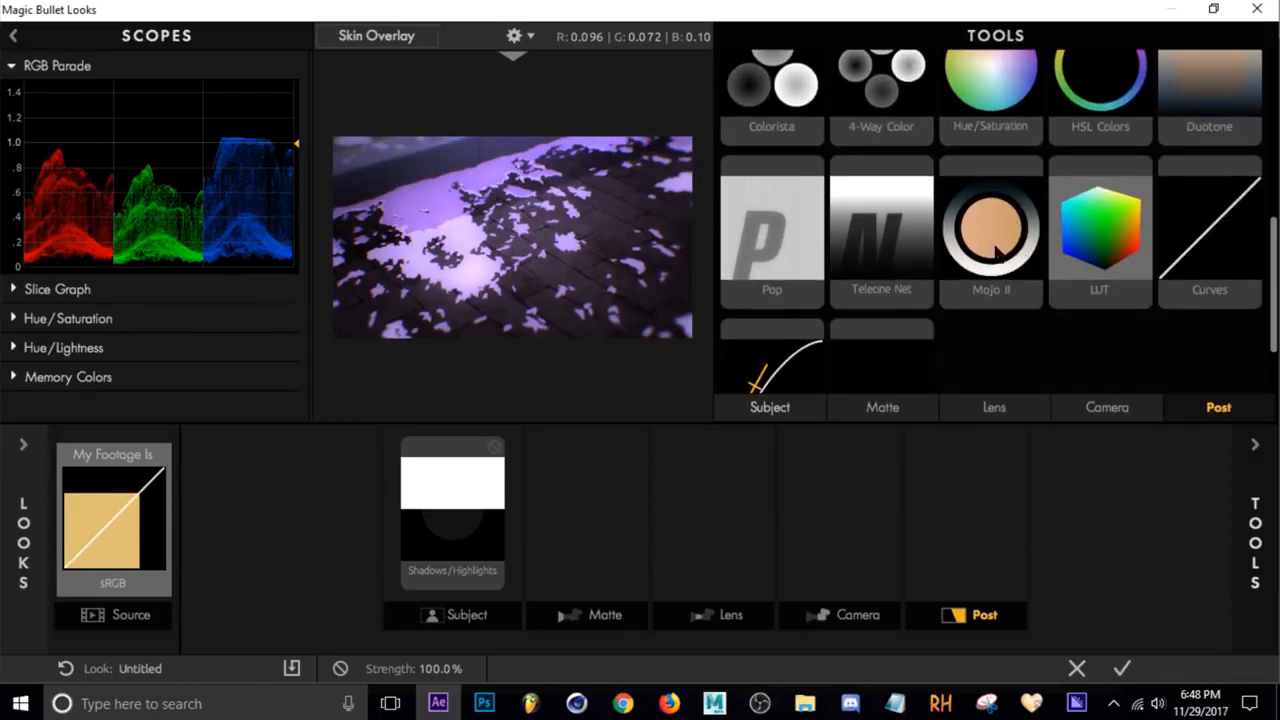
pyautogui.moveTo(997, 252); pyautogui.dragTo(960, 510)
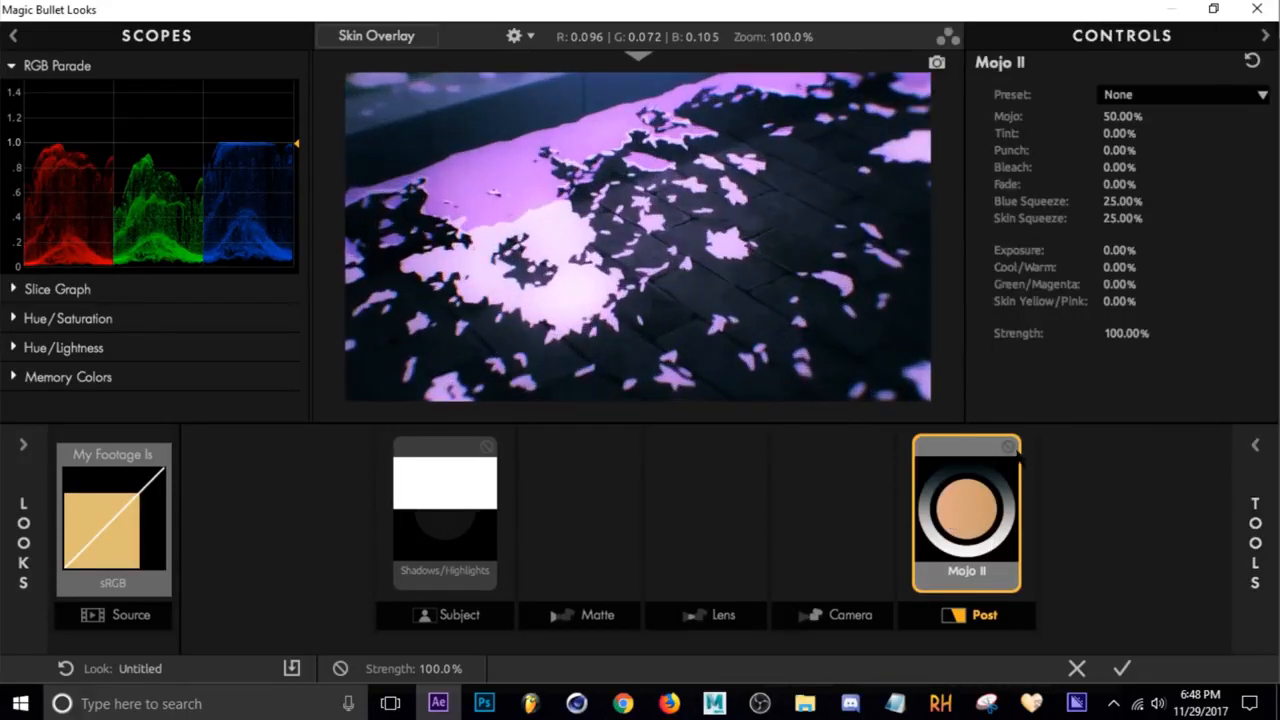
# Set Mojo II's Mojo to 23.70%, Punch to +17.60% and Bleach to -92.20%
pyautogui.click(1008, 447)
pyautogui.click(1008, 447)
pyautogui.click(1008, 447)
pyautogui.click(1008, 447)
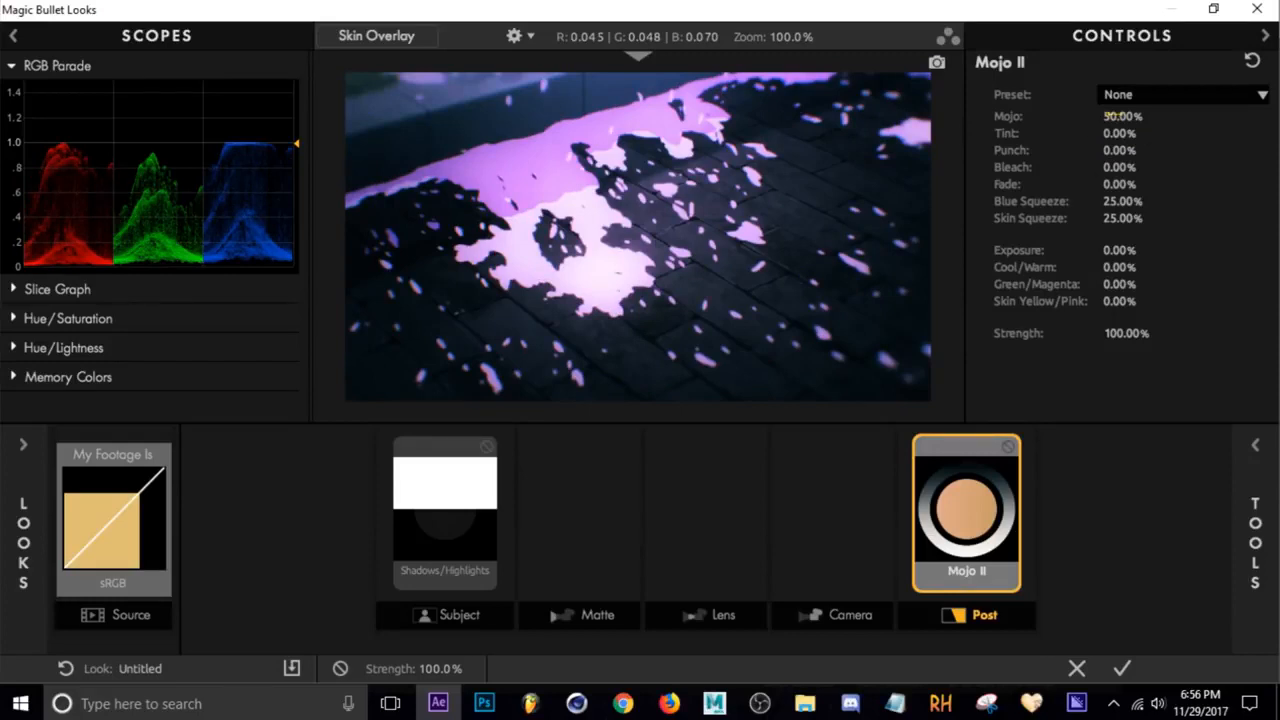
pyautogui.moveTo(1127, 116); pyautogui.dragTo(1071, 167)
pyautogui.moveTo(1125, 167); pyautogui.dragTo(1109, 167)
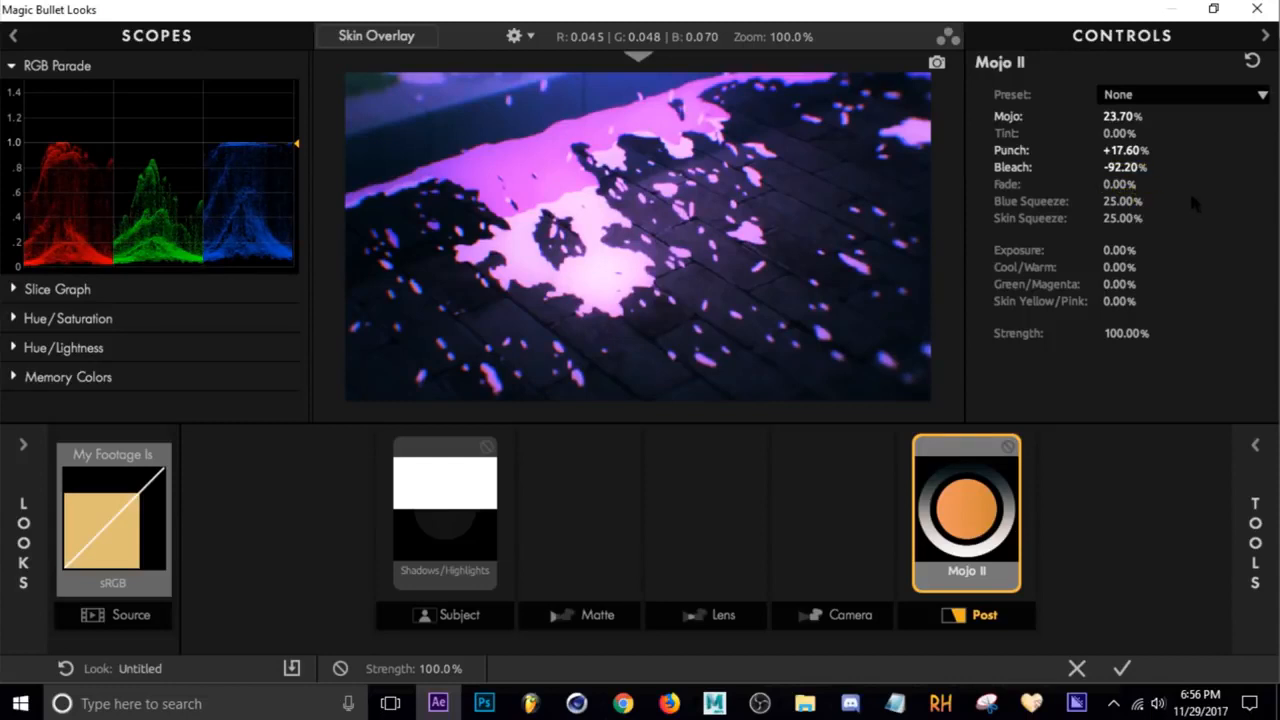
# Set Mojo II's Skin Squeeze to 0.00%
pyautogui.click(1119, 184)
pyautogui.moveTo(1119, 184); pyautogui.dragTo(1145, 184)
pyautogui.moveTo(1130, 218); pyautogui.dragTo(1043, 188)
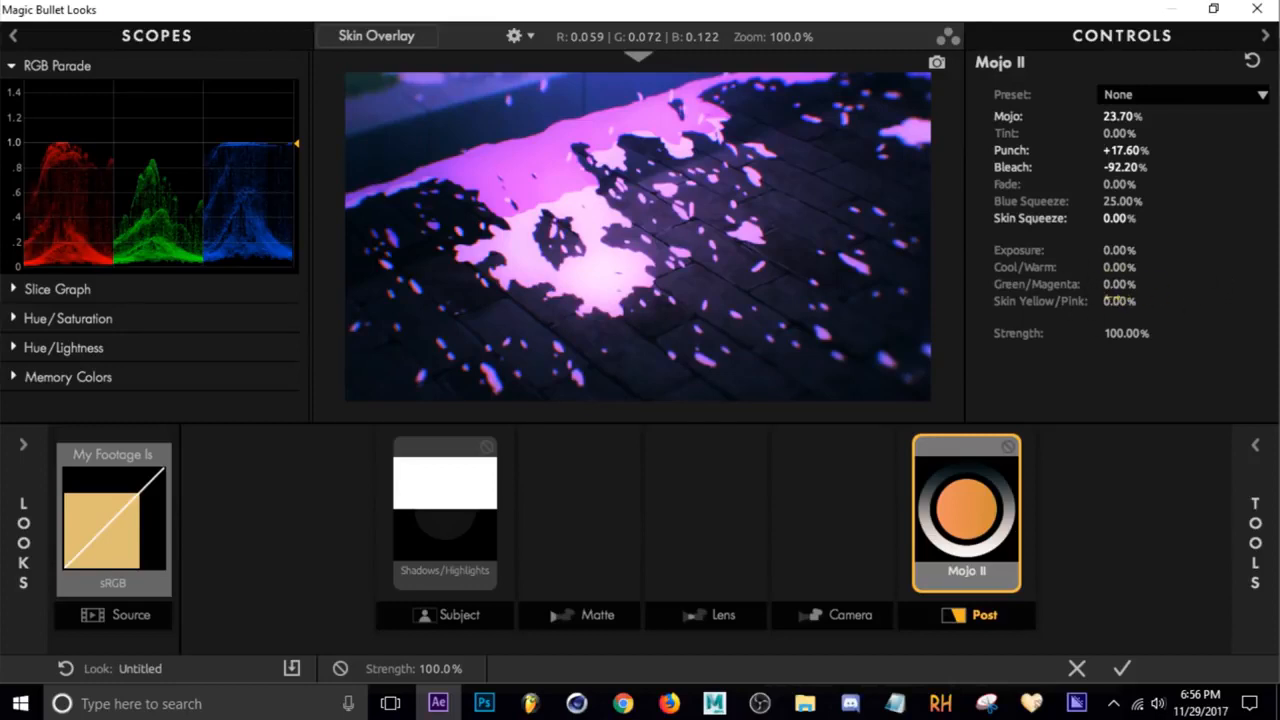
pyautogui.moveTo(1114, 300)
pyautogui.mouseDown()
pyautogui.moveTo(1141, 301)
pyautogui.moveTo(1113, 301)
pyautogui.mouseUp()
# Add an Edge Softness tool to the Lens stage and set its Radius to 0.956 and Spread to 0.357
pyautogui.click(703, 530)
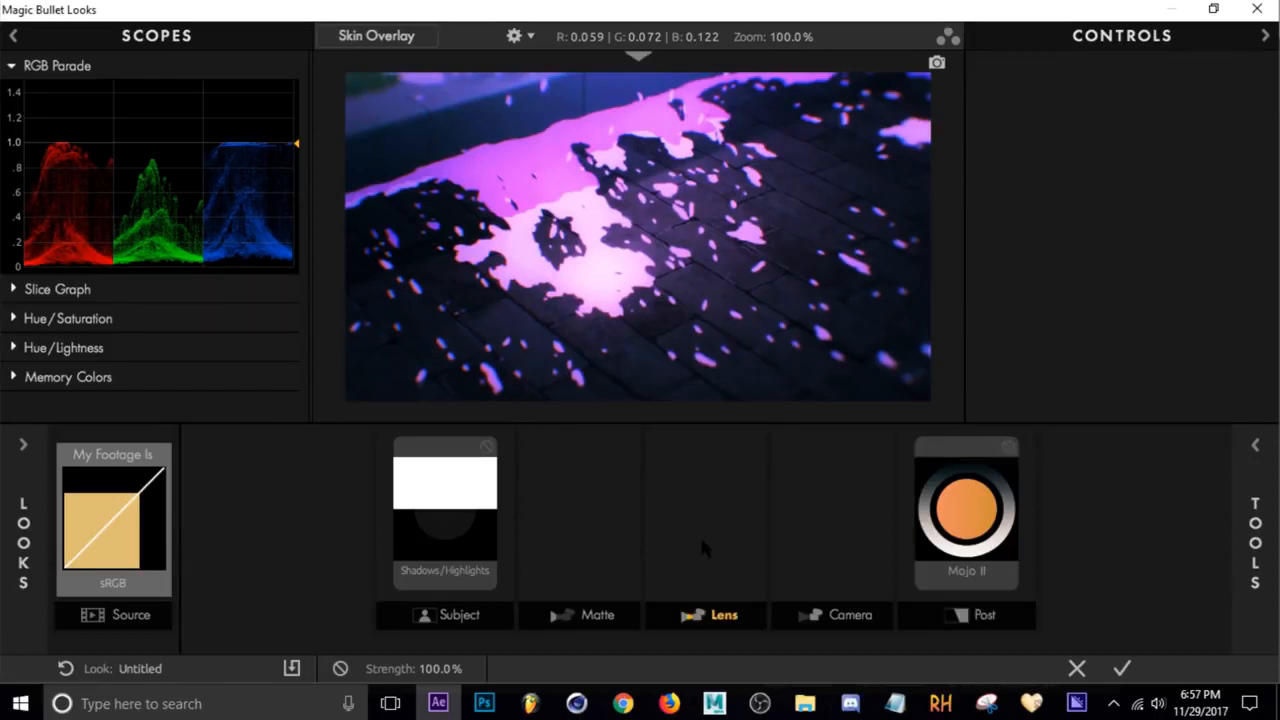
pyautogui.click(702, 541)
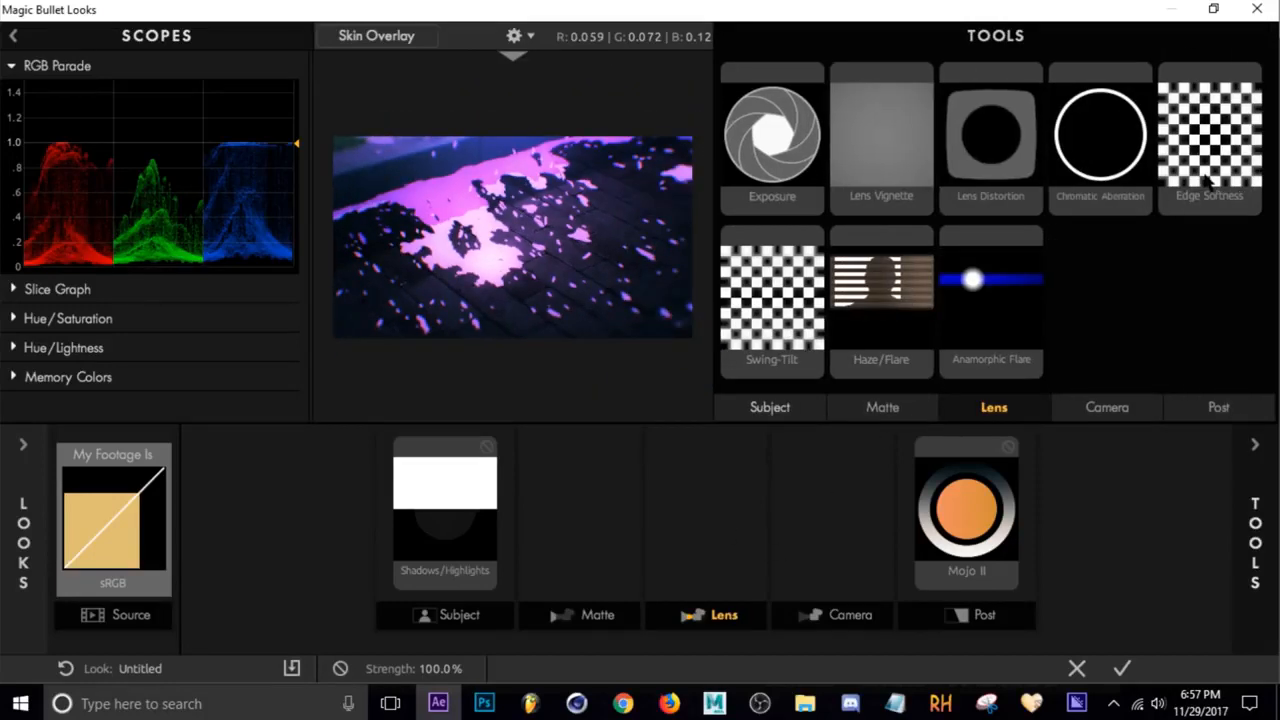
pyautogui.moveTo(1209, 180); pyautogui.dragTo(706, 548)
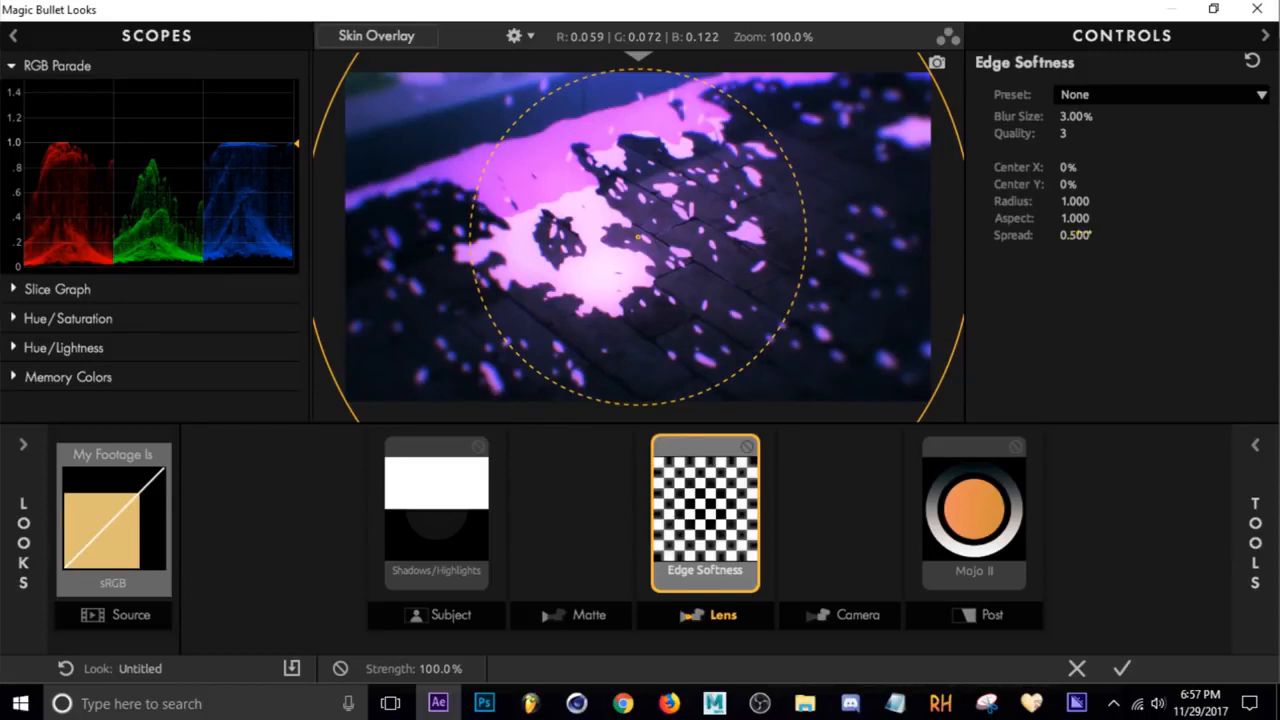
pyautogui.moveTo(1073, 232); pyautogui.dragTo(1069, 202)
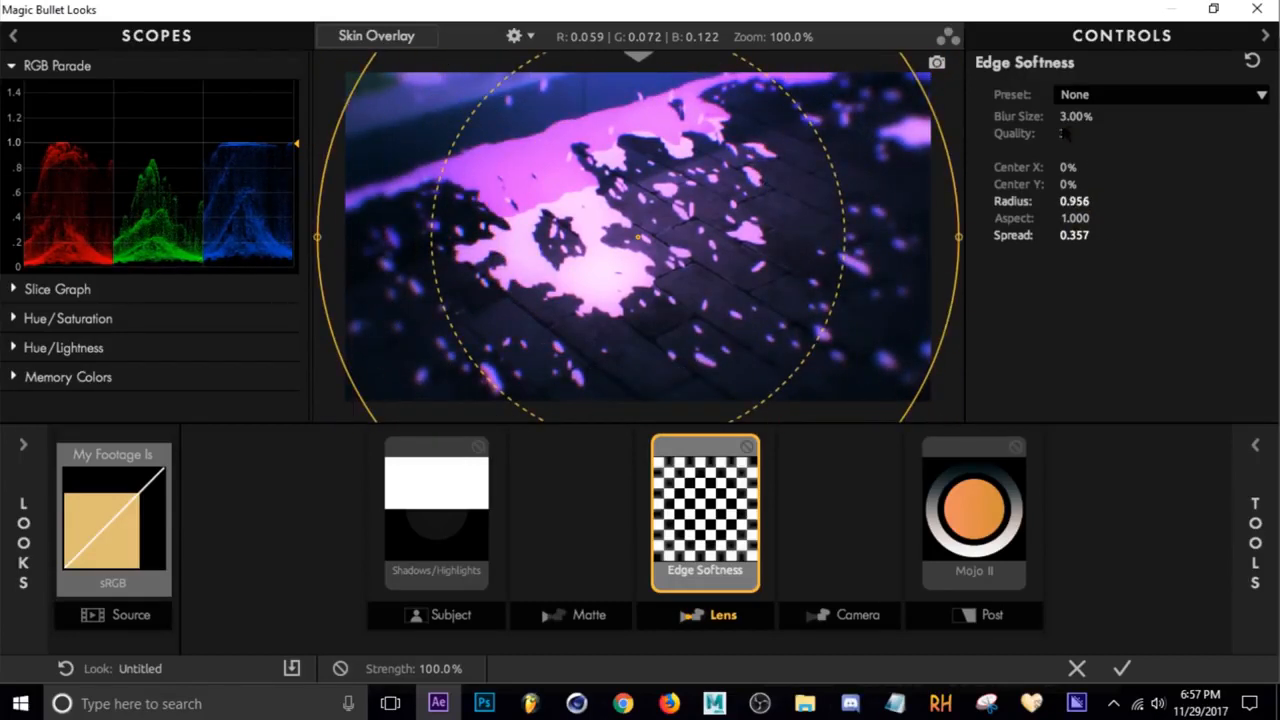
# Set Edge Softness Quality to 10, Blur Size to 22.56%, Aspect to 1.376 and Spread to 0.405
pyautogui.moveTo(1062, 133); pyautogui.dragTo(1080, 133)
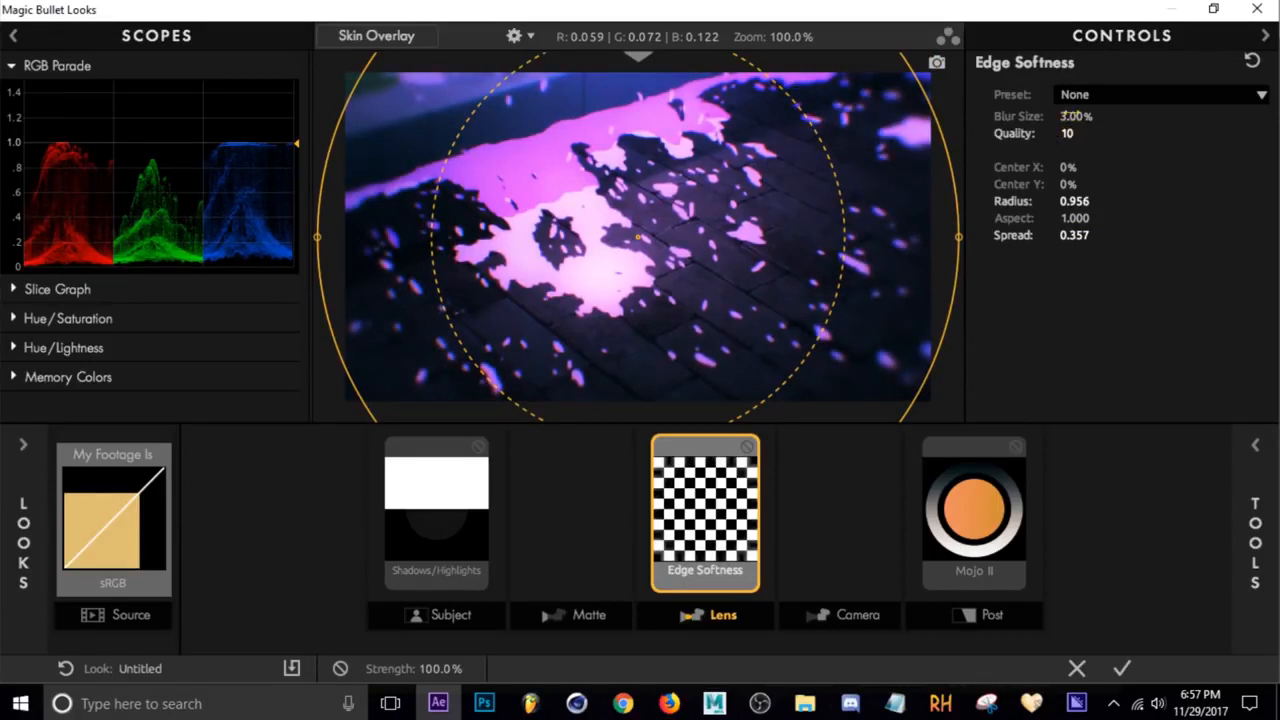
pyautogui.moveTo(1076, 116); pyautogui.dragTo(1105, 116)
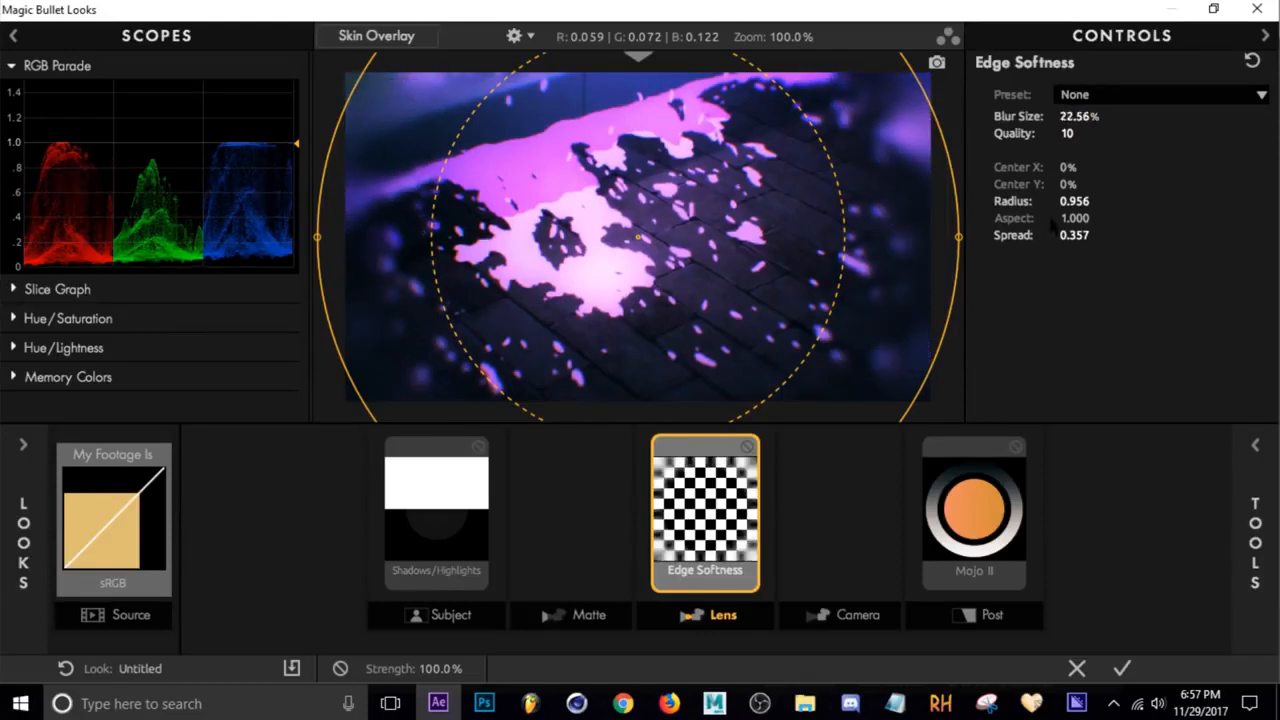
pyautogui.moveTo(1073, 218); pyautogui.dragTo(1104, 218)
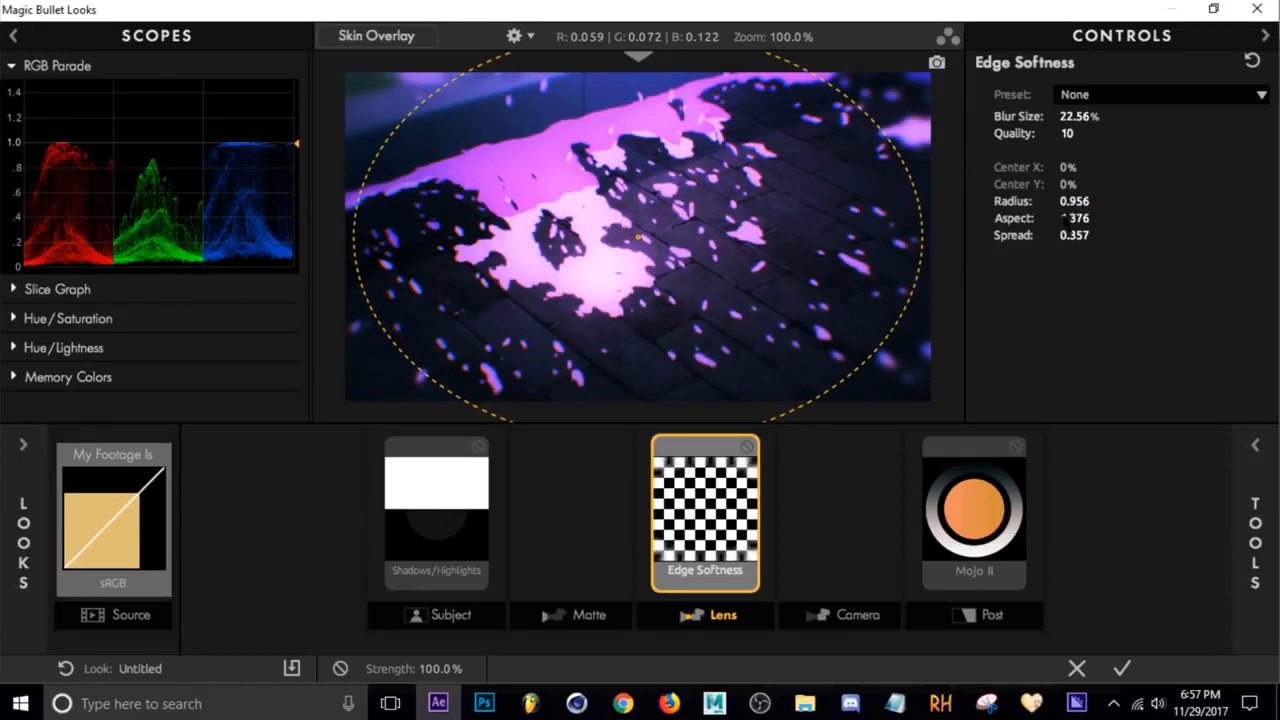
pyautogui.moveTo(1074, 237)
pyautogui.mouseDown()
pyautogui.moveTo(1038, 237)
pyautogui.moveTo(1110, 237)
pyautogui.moveTo(1098, 237)
pyautogui.mouseUp()
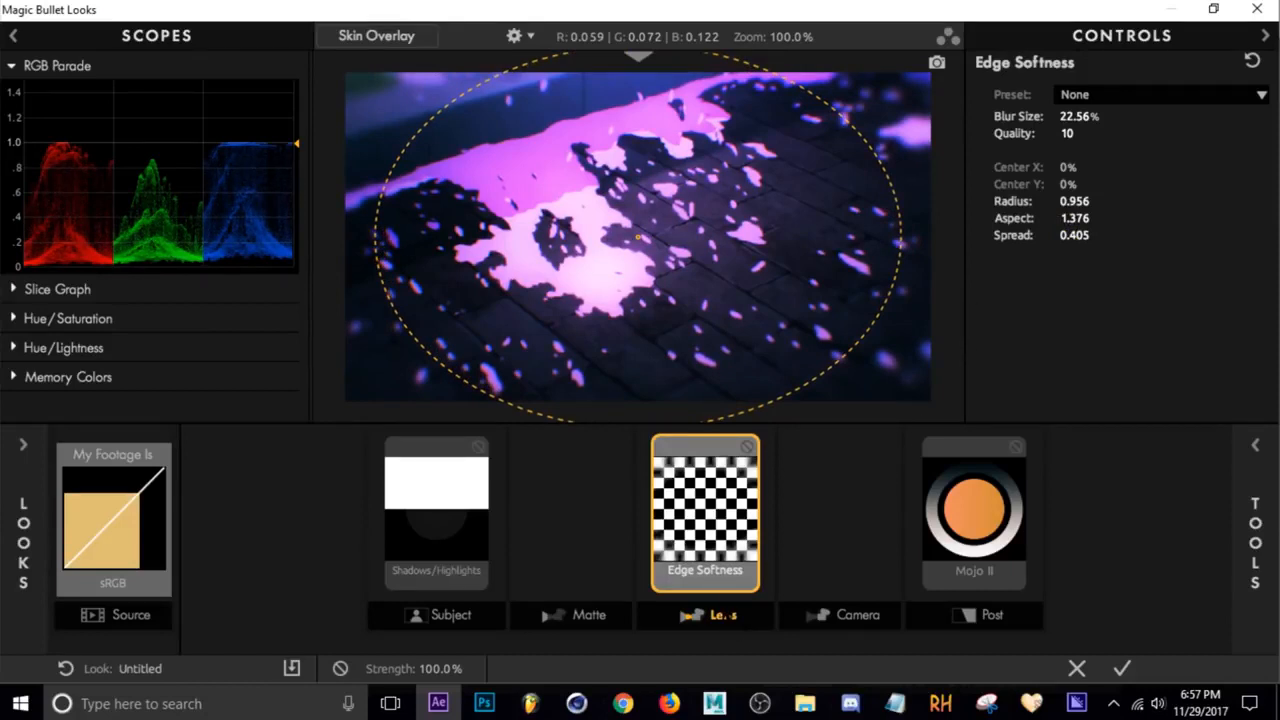
# Add a Haze/Flare tool to the Lens stage and set its tint color to R 1.000, G 0.027, B 0.768
pyautogui.click(725, 616)
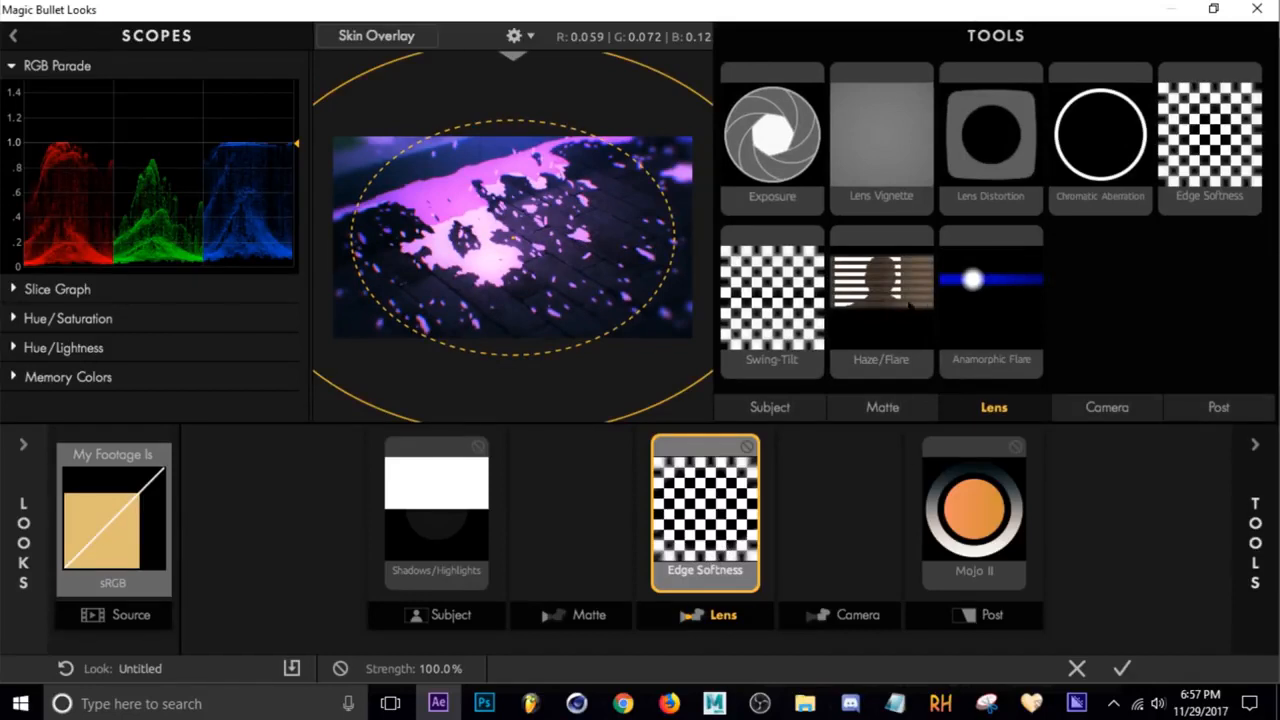
pyautogui.doubleClick(885, 306)
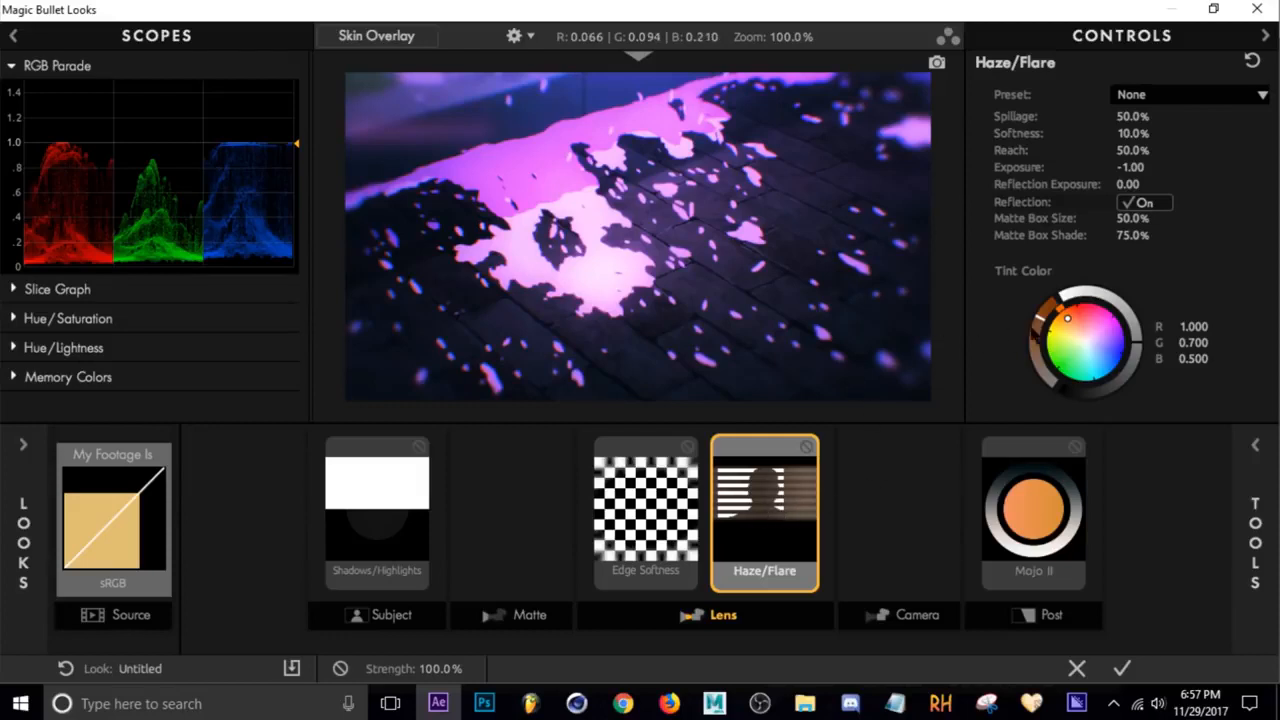
pyautogui.moveTo(1067, 318)
pyautogui.mouseDown()
pyautogui.moveTo(1050, 305)
pyautogui.moveTo(1044, 340)
pyautogui.moveTo(1121, 357)
pyautogui.moveTo(1125, 340)
pyautogui.moveTo(1106, 306)
pyautogui.moveTo(1072, 302)
pyautogui.moveTo(1092, 301)
pyautogui.moveTo(1086, 381)
pyautogui.moveTo(1071, 305)
pyautogui.moveTo(1125, 331)
pyautogui.moveTo(1108, 307)
pyautogui.mouseUp()
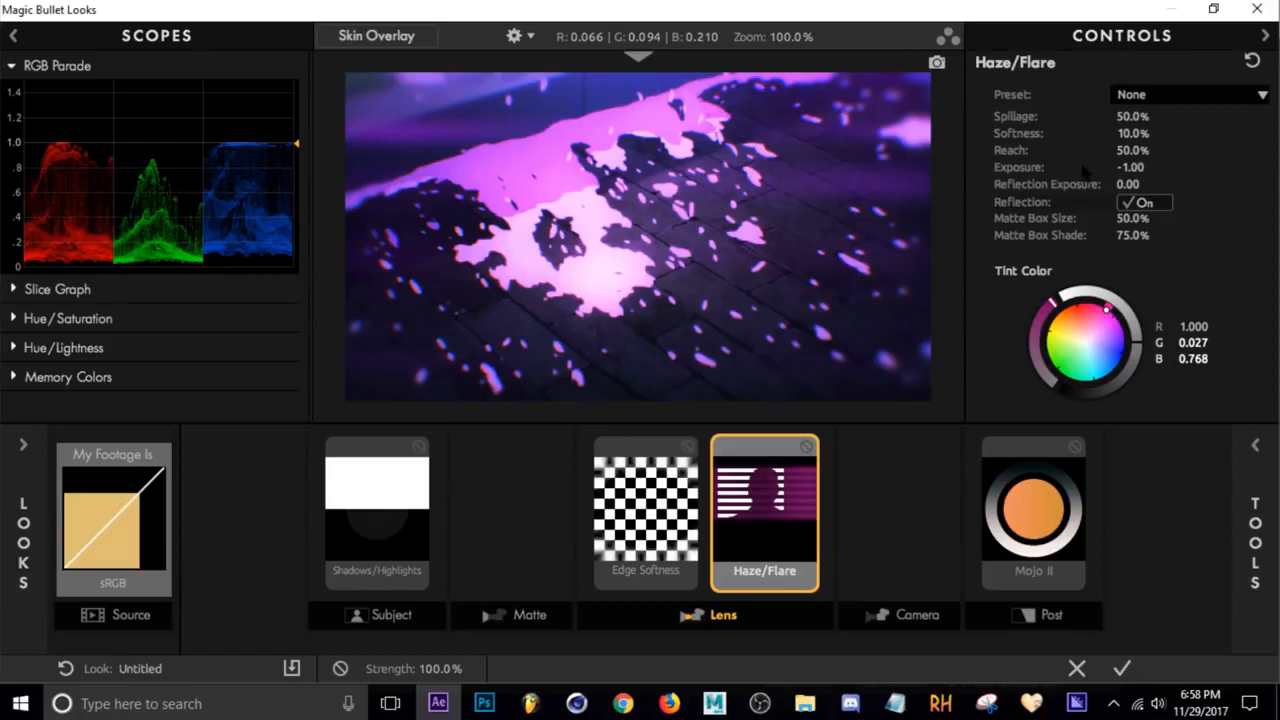
# Set Haze/Flare Spillage to 51.9%, Softness to 0.0% and Reflection Exposure to -3.20
pyautogui.moveTo(1134, 133); pyautogui.dragTo(1127, 116)
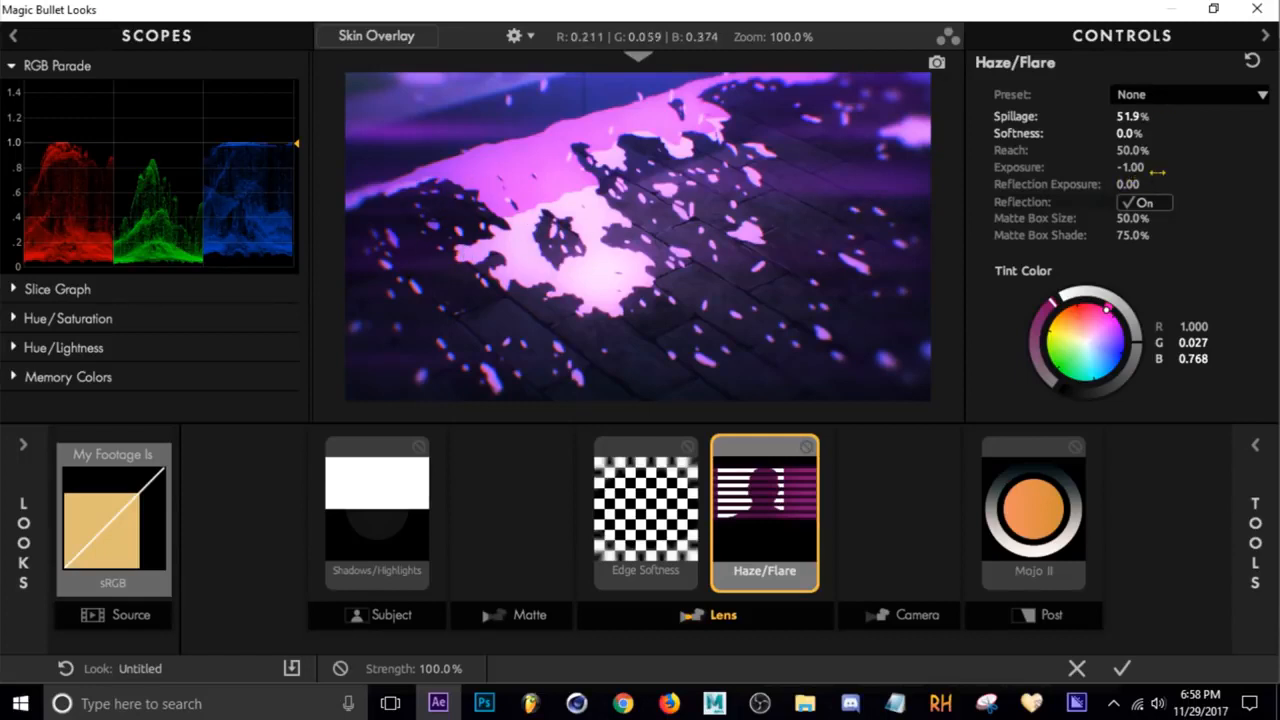
pyautogui.moveTo(1128, 185)
pyautogui.mouseDown()
pyautogui.moveTo(1060, 185)
pyautogui.moveTo(1132, 185)
pyautogui.moveTo(1120, 185)
pyautogui.mouseUp()
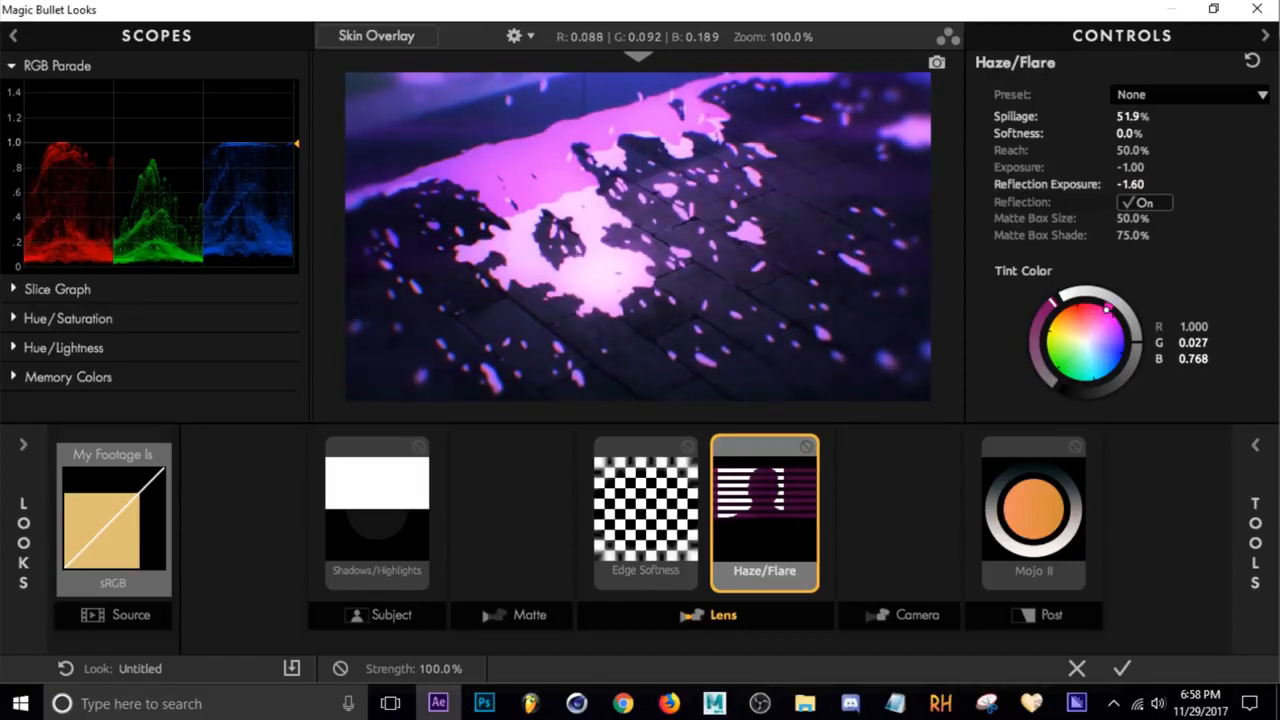
pyautogui.moveTo(1120, 185); pyautogui.dragTo(1050, 185)
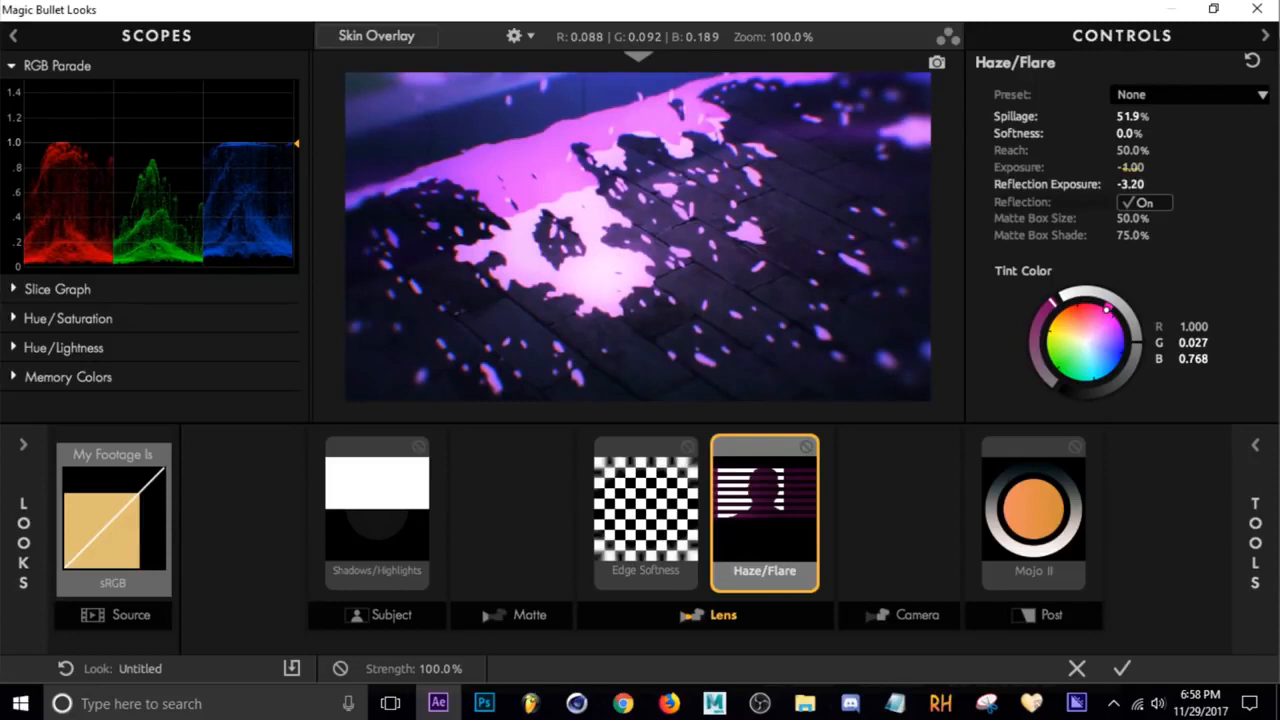
# Set Haze/Flare Exposure to +0.30 and apply the look to the layer
pyautogui.moveTo(1130, 168); pyautogui.dragTo(1160, 168)
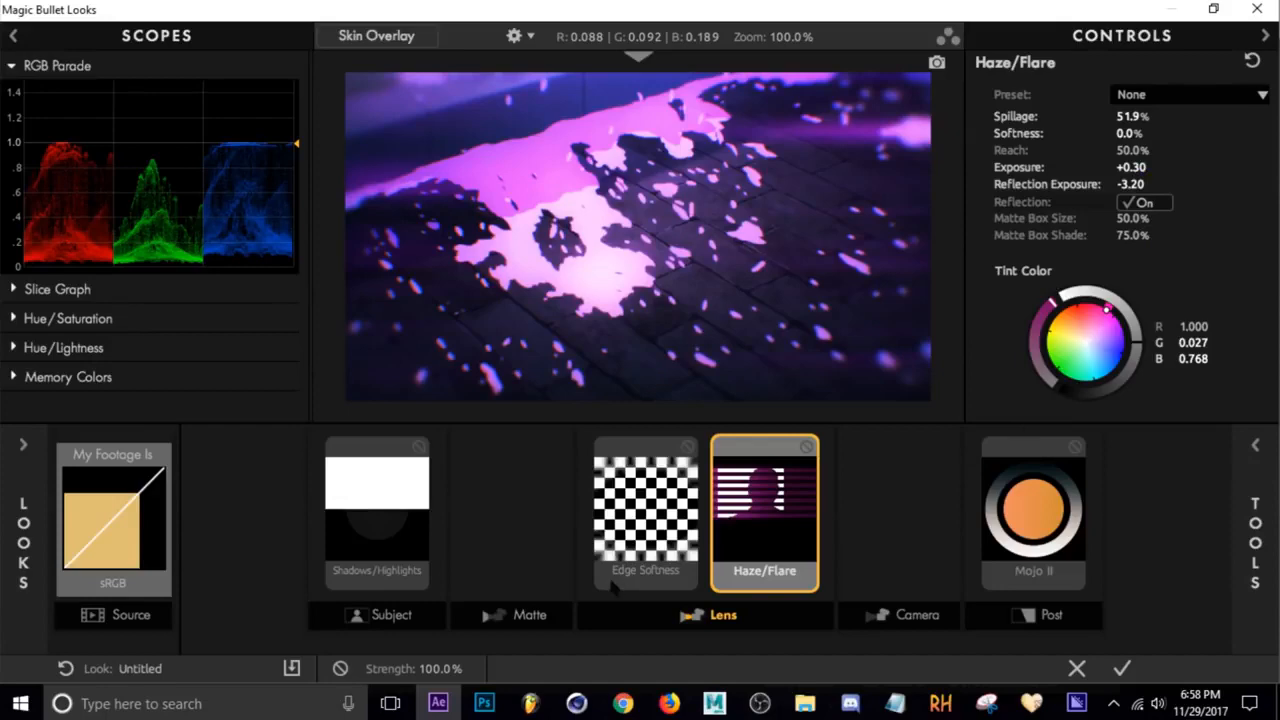
pyautogui.click(1122, 670)
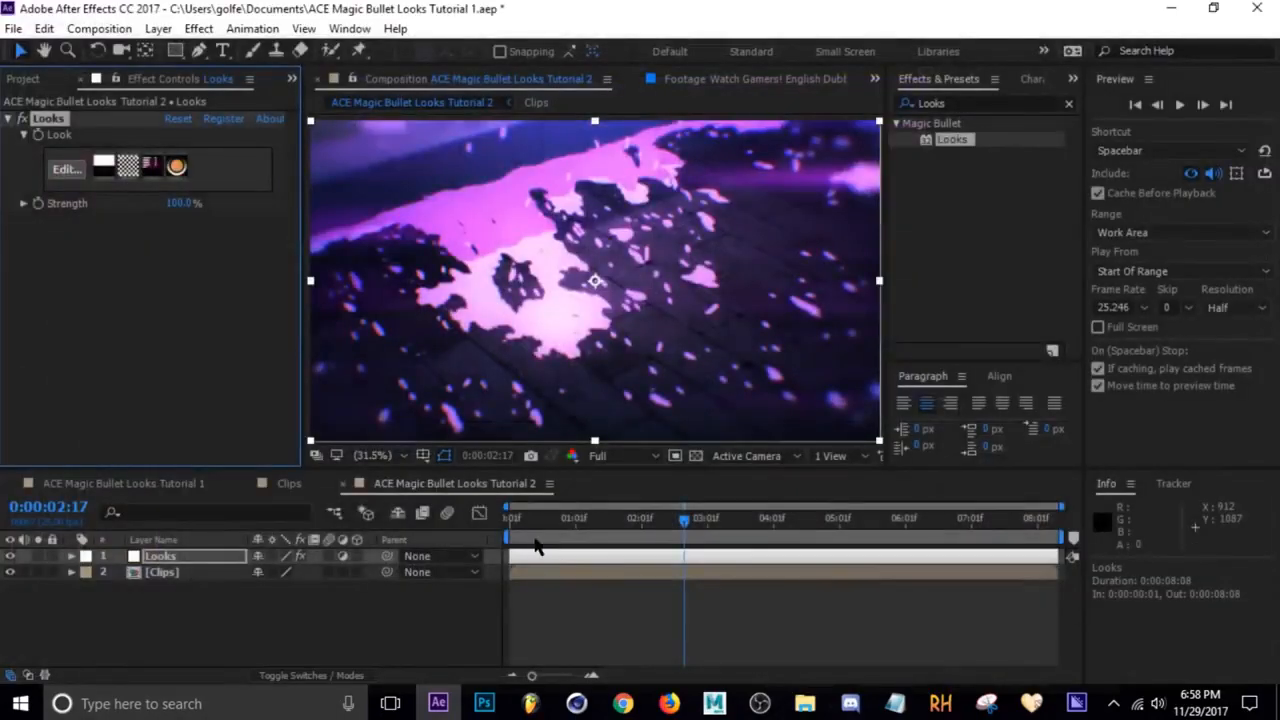
# Play back the composition to preview the graded clip
pyautogui.moveTo(600, 533); pyautogui.dragTo(738, 532)
pyautogui.press('space')
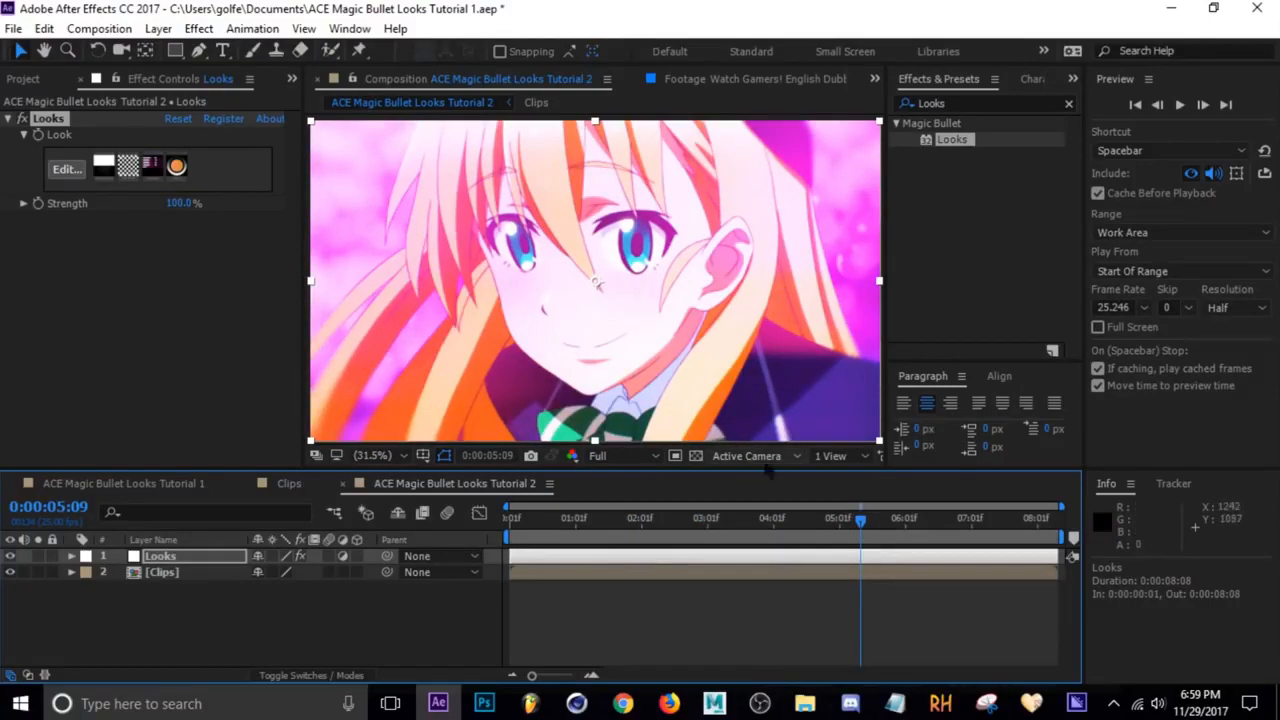
# Split the Looks layer at 0:00:01:04 and undo the split
pyautogui.moveTo(860, 524); pyautogui.dragTo(583, 520)
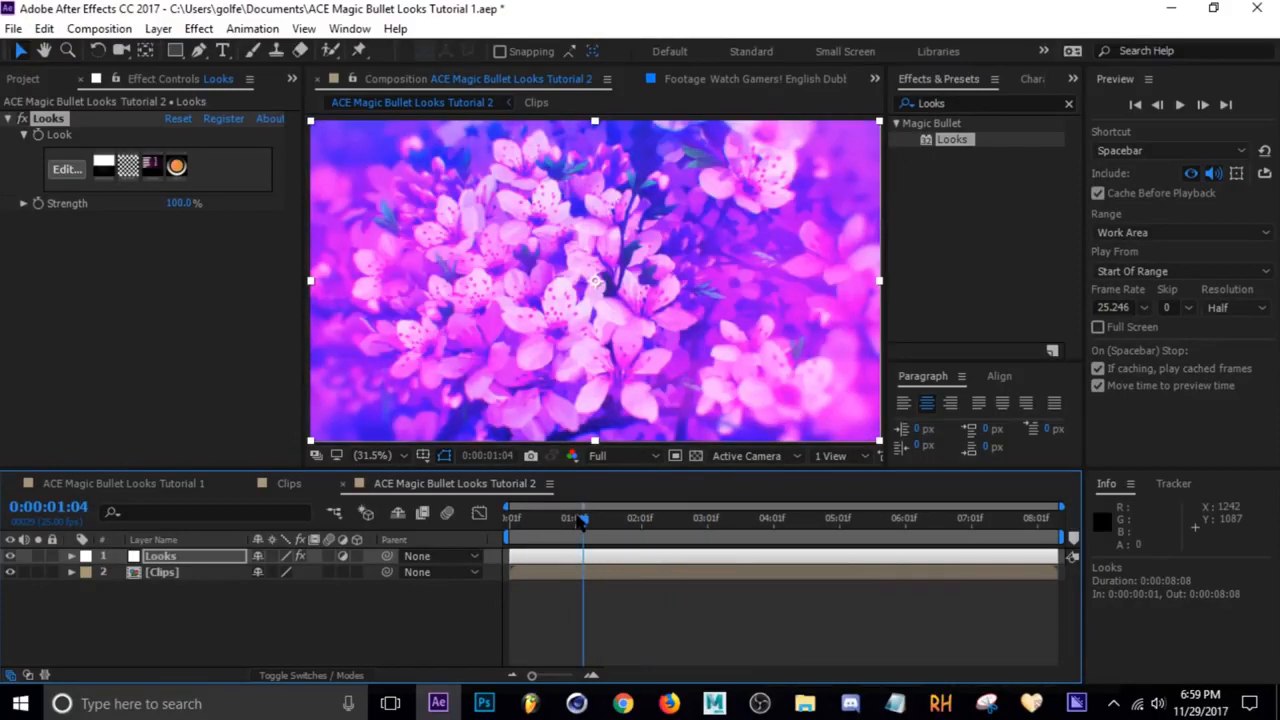
pyautogui.hotkey('ctrl', 'shift', 'd')
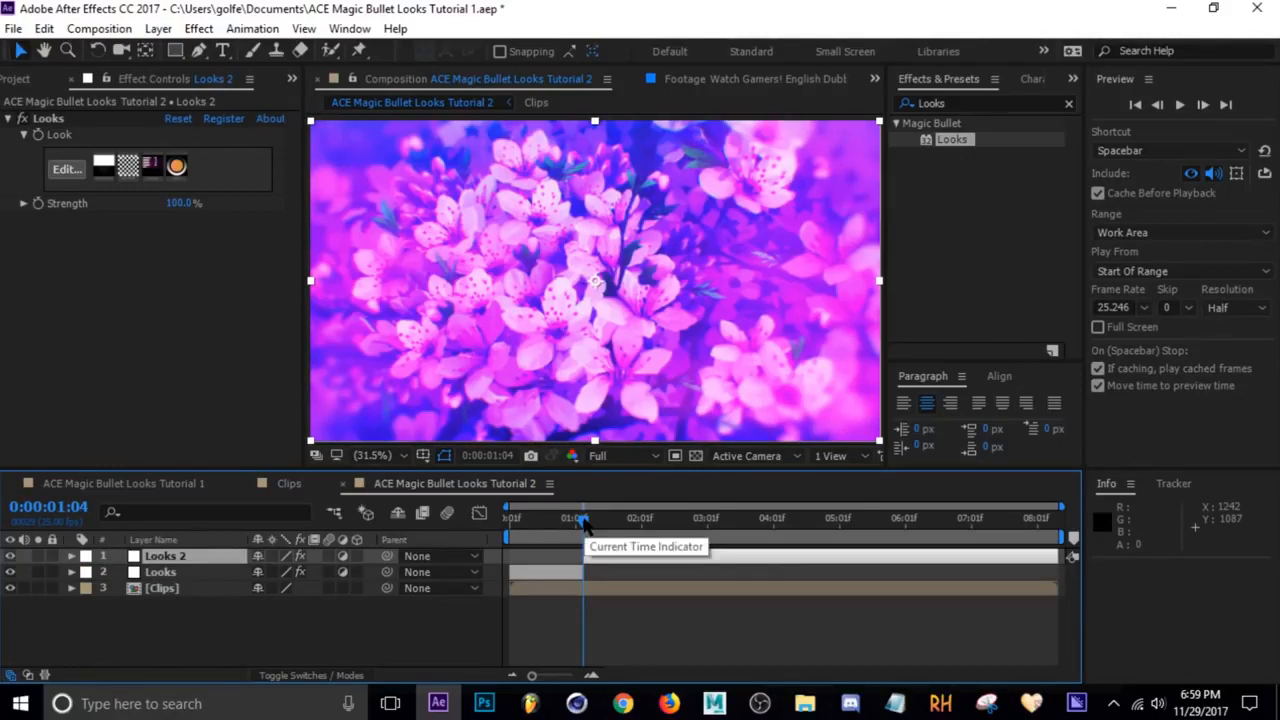
pyautogui.hotkey('ctrl', 'z')
# Split the Looks layer at 0:00:01:05
pyautogui.moveTo(582, 522); pyautogui.dragTo(587, 527)
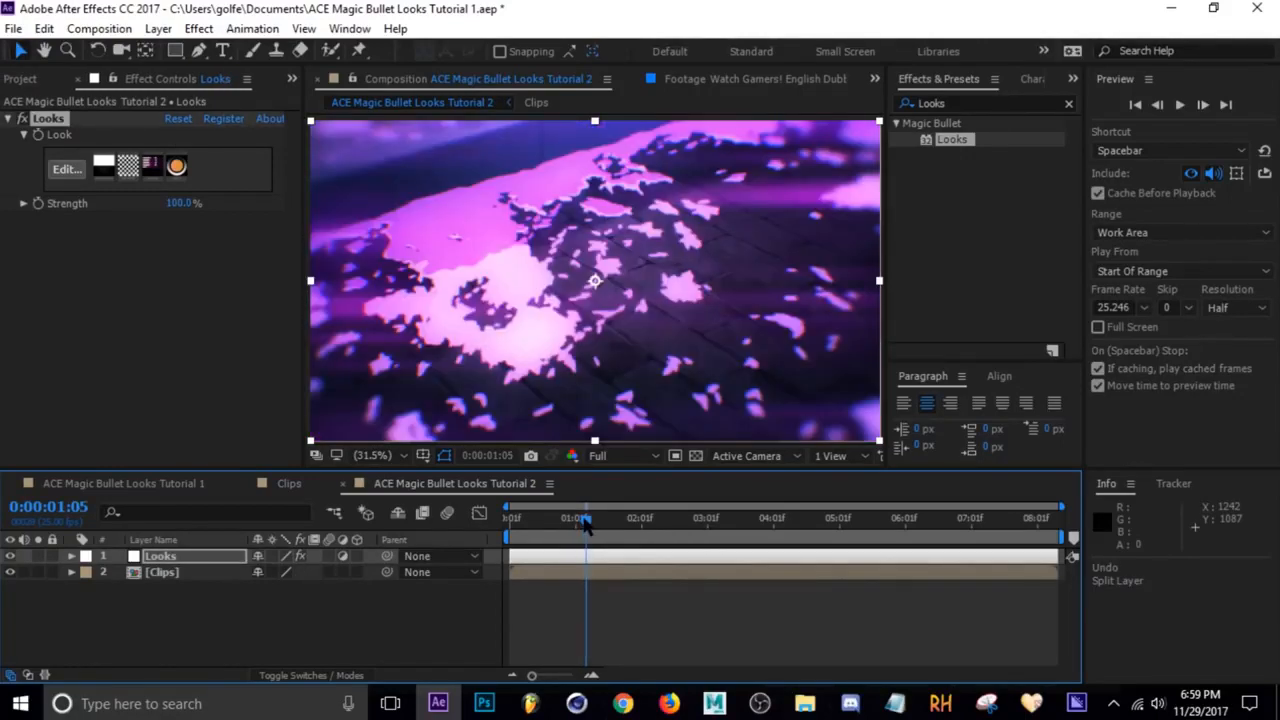
pyautogui.hotkey('ctrl', 'shift', 'd')
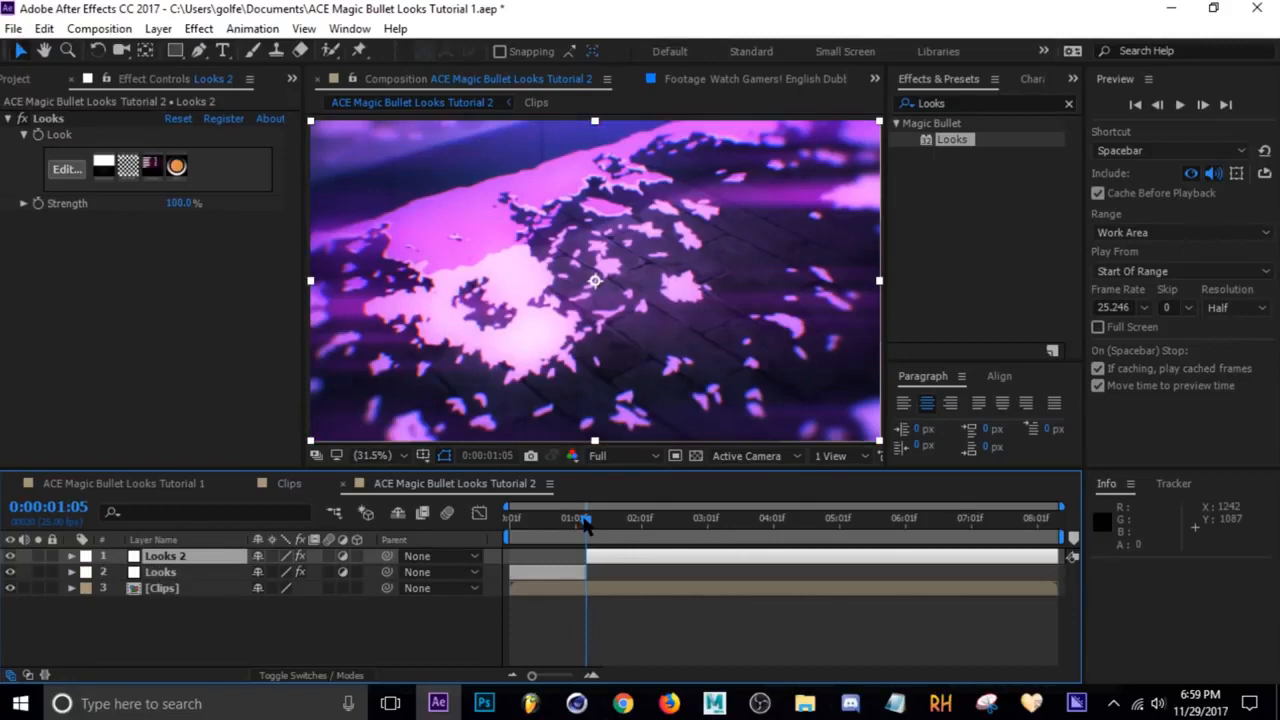
# Edit the first Looks segment's Haze/Flare, setting Reach to 76.3% and Exposure to -0.40, and apply it
pyautogui.moveTo(587, 527); pyautogui.dragTo(557, 527)
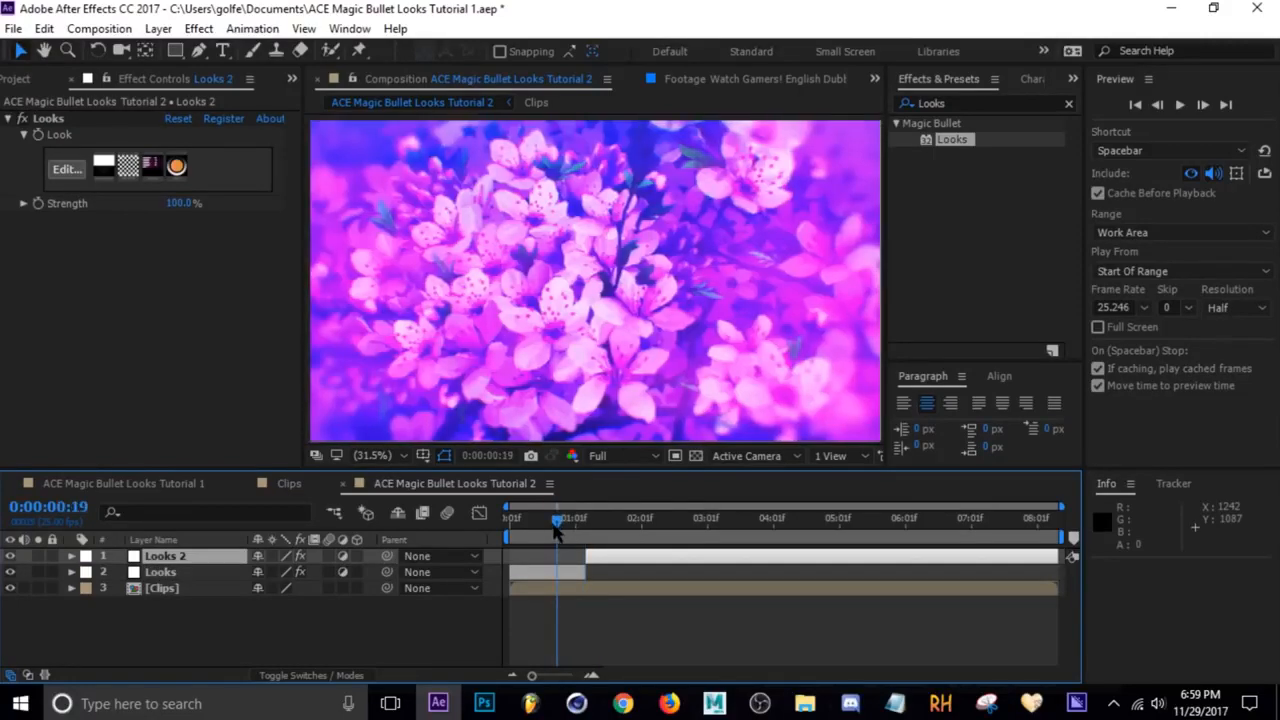
pyautogui.click(568, 578)
pyautogui.click(67, 169)
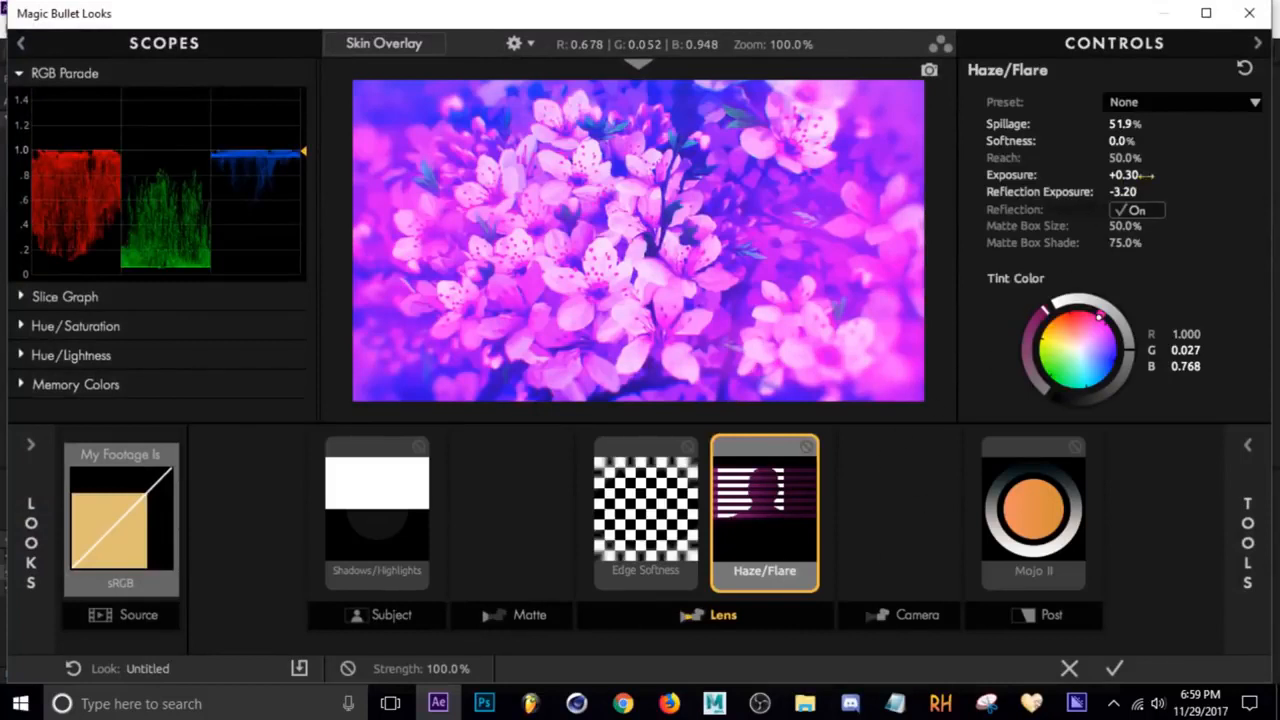
pyautogui.moveTo(1124, 175); pyautogui.dragTo(1144, 157)
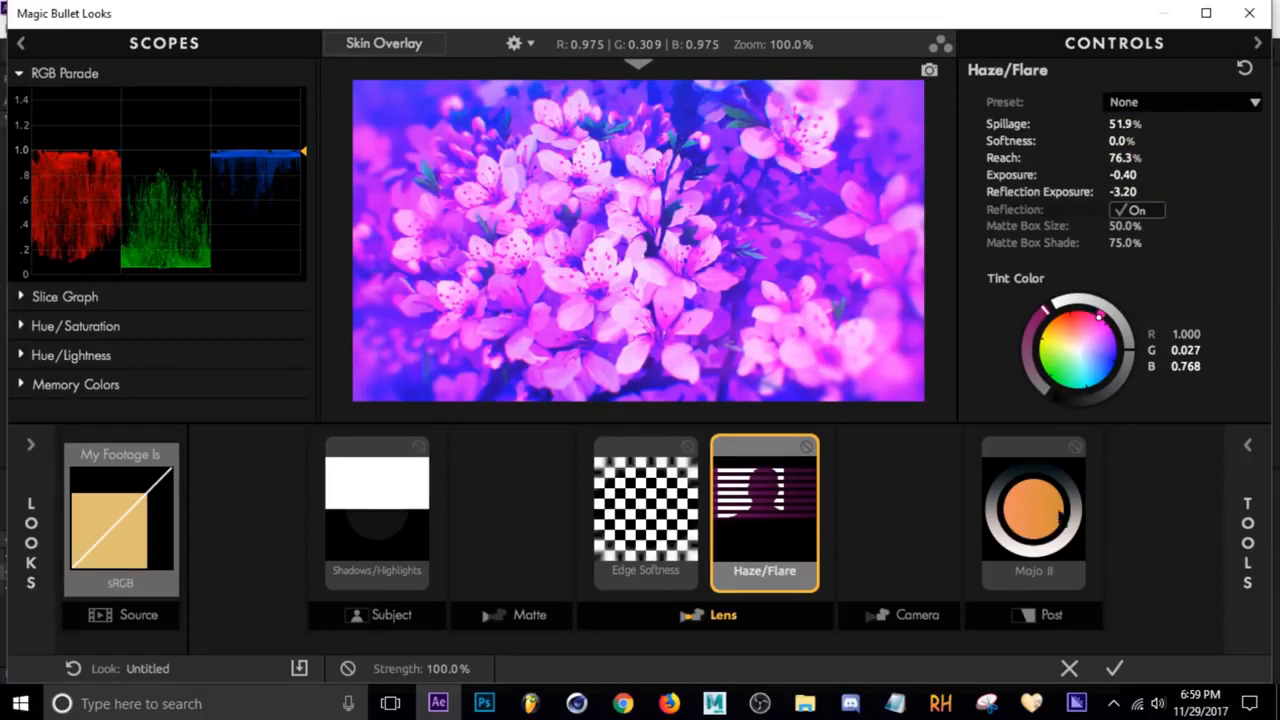
pyautogui.click(1115, 670)
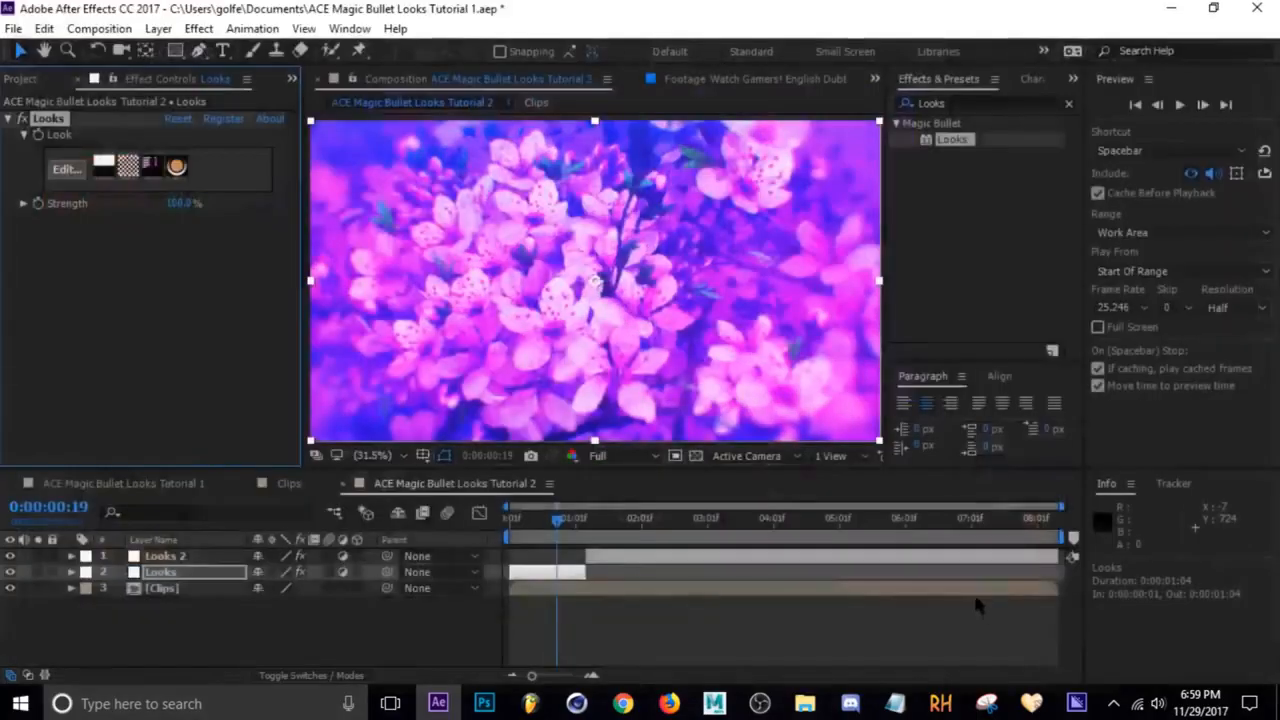
# Split the Looks 2 layer at 0:00:02:24
pyautogui.moveTo(560, 527); pyautogui.dragTo(706, 539)
pyautogui.press('pageup')
pyautogui.press('pageup')
pyautogui.press('pagedown')
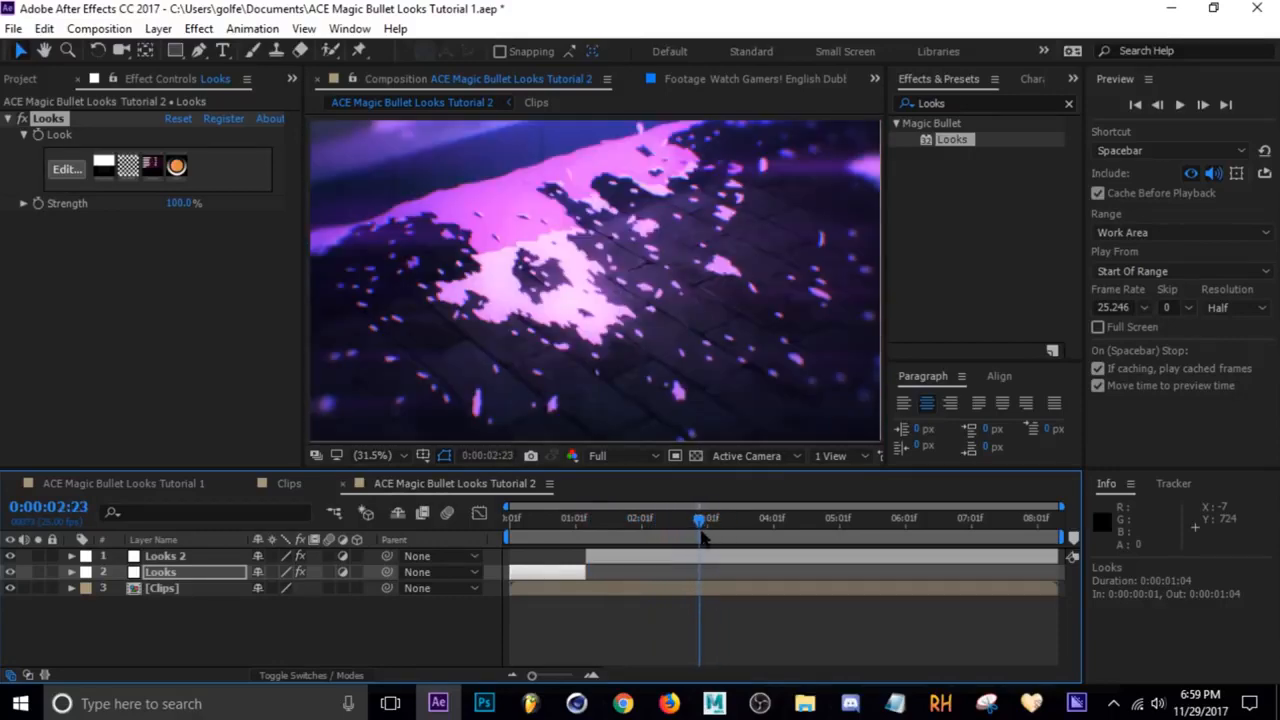
pyautogui.press('pagedown')
pyautogui.click(698, 557)
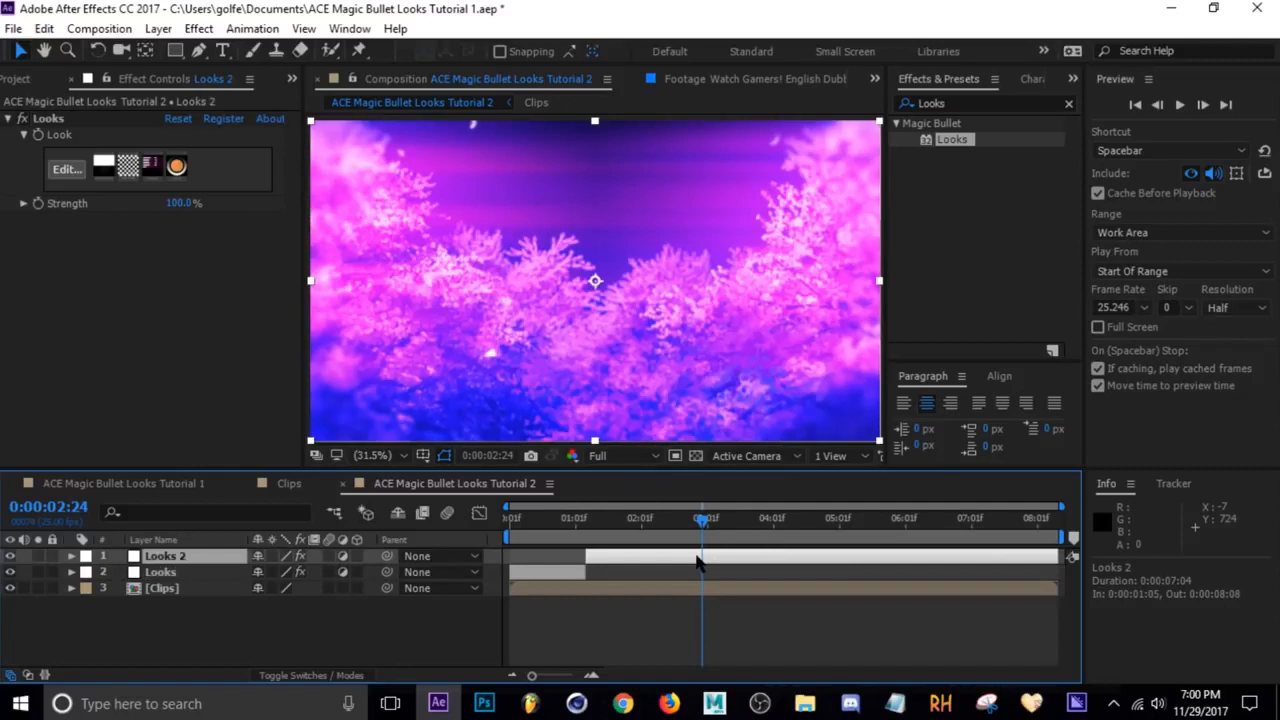
pyautogui.hotkey('ctrl', 'shift', 'd')
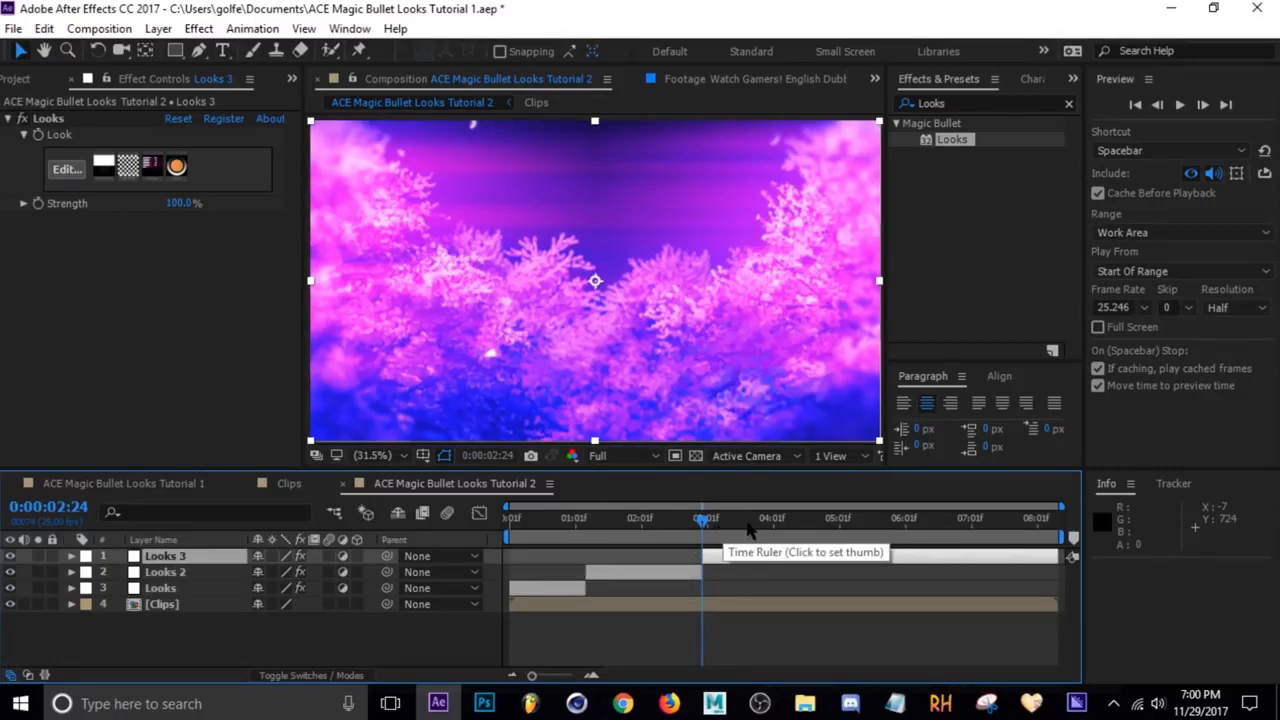
# Split the Looks 3 layer at 0:00:03:20 and save the project
pyautogui.moveTo(748, 530)
pyautogui.mouseDown()
pyautogui.moveTo(803, 528)
pyautogui.moveTo(758, 532)
pyautogui.mouseUp()
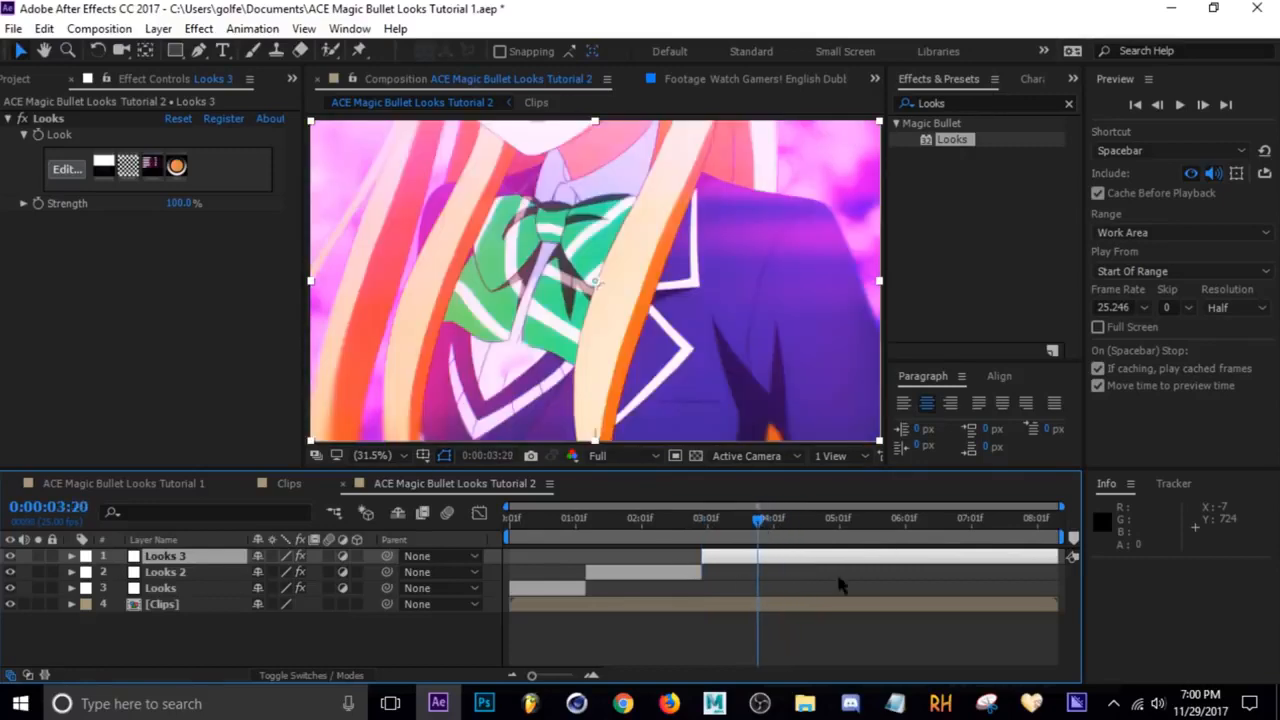
pyautogui.hotkey('ctrl', 'shift', 'd')
pyautogui.hotkey('ctrl', 's')
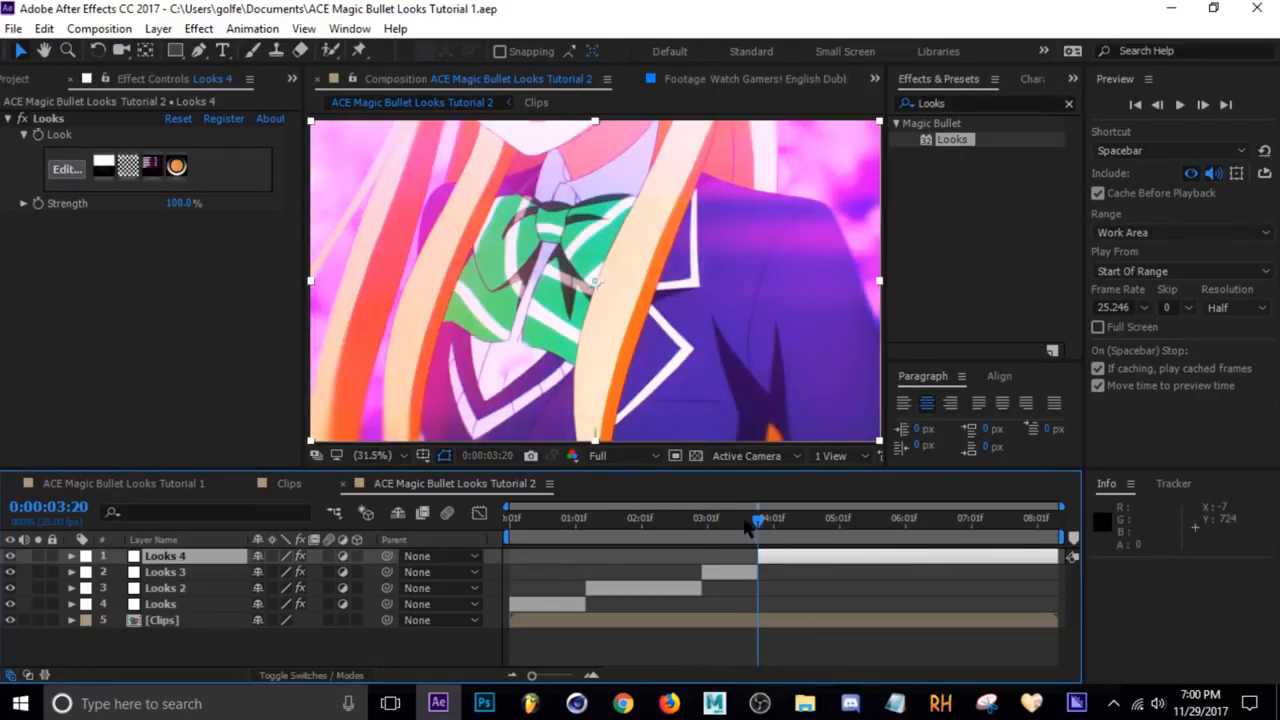
# Edit Looks 3's Haze/Flare, setting Spillage to 20.6%, Softness to 6.9% and Reach to 80.5%, and apply it
pyautogui.moveTo(756, 523); pyautogui.dragTo(728, 525)
pyautogui.click(725, 573)
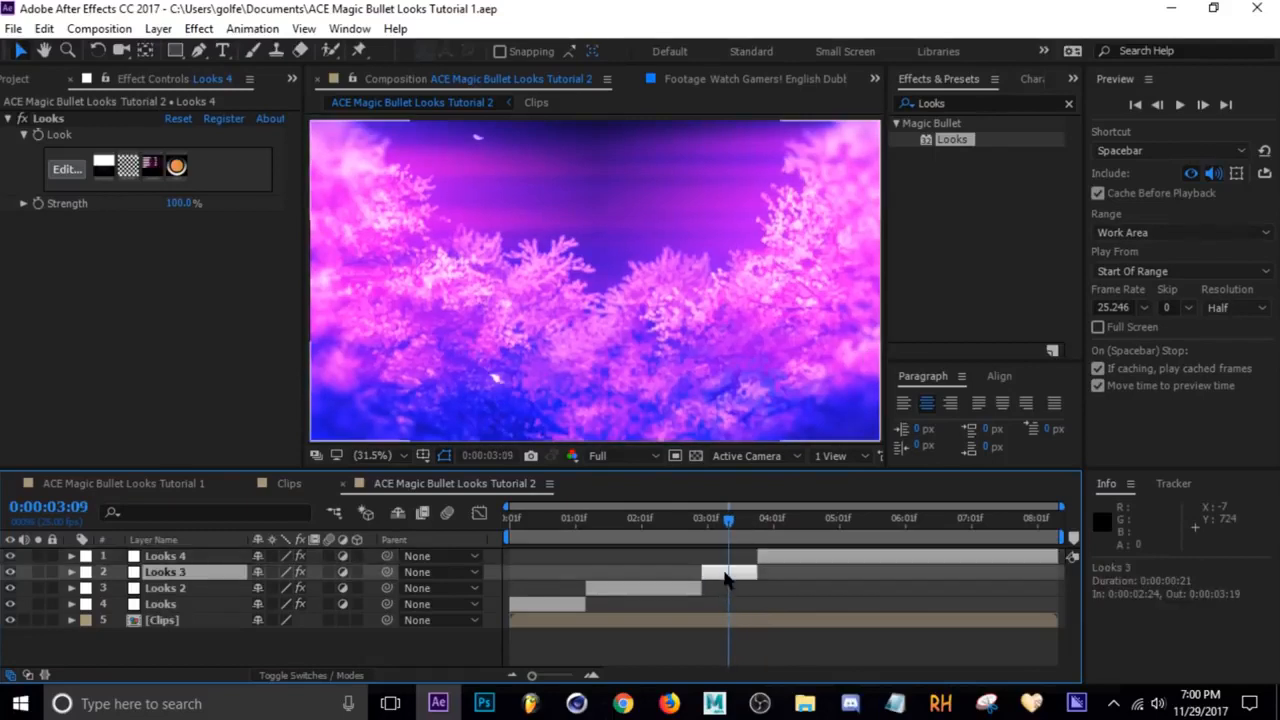
pyautogui.click(64, 169)
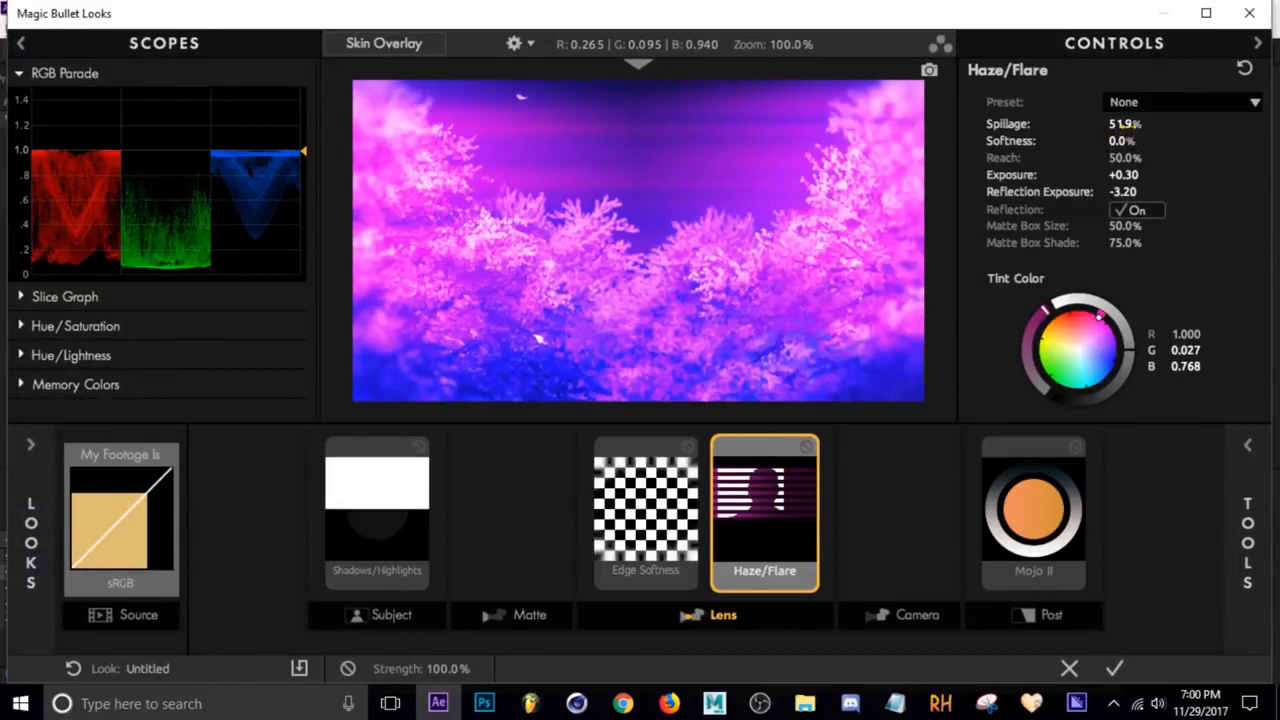
pyautogui.moveTo(1120, 141); pyautogui.dragTo(1144, 157)
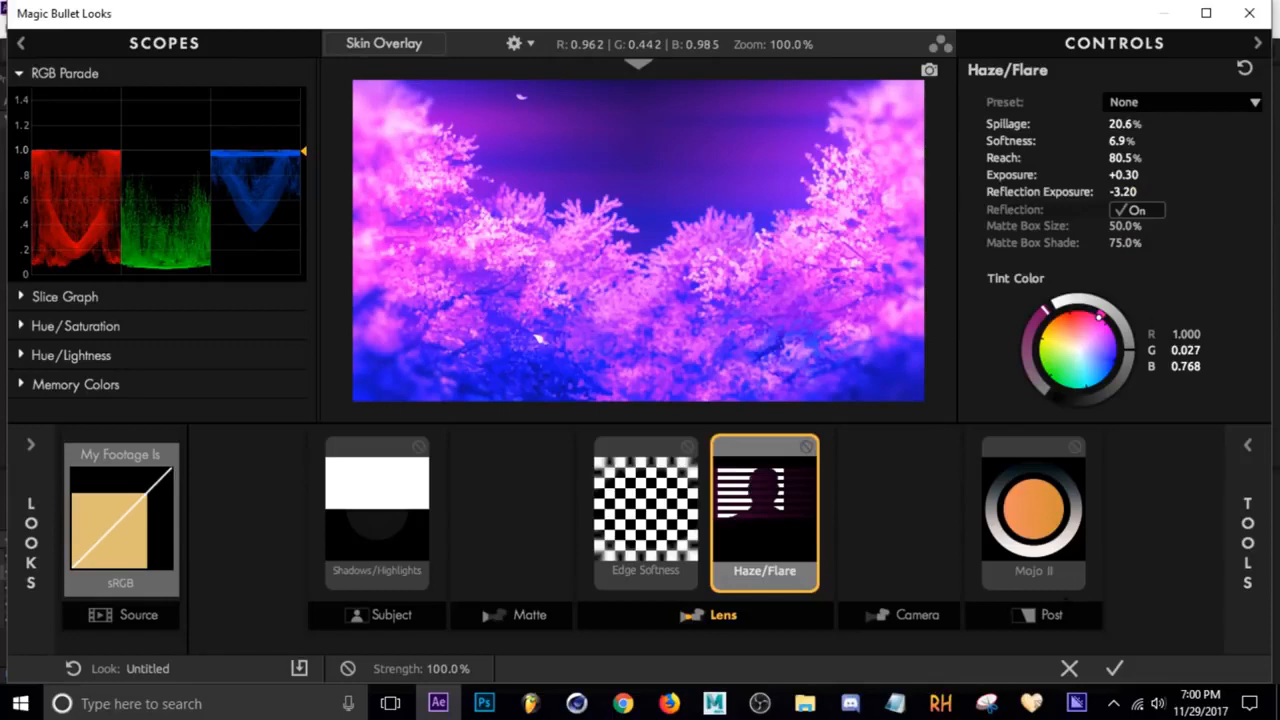
pyautogui.click(1114, 668)
# Split the Looks 4 layer at 0:00:06:20
pyautogui.moveTo(726, 520)
pyautogui.mouseDown()
pyautogui.moveTo(691, 521)
pyautogui.moveTo(716, 540)
pyautogui.mouseUp()
pyautogui.press('space')
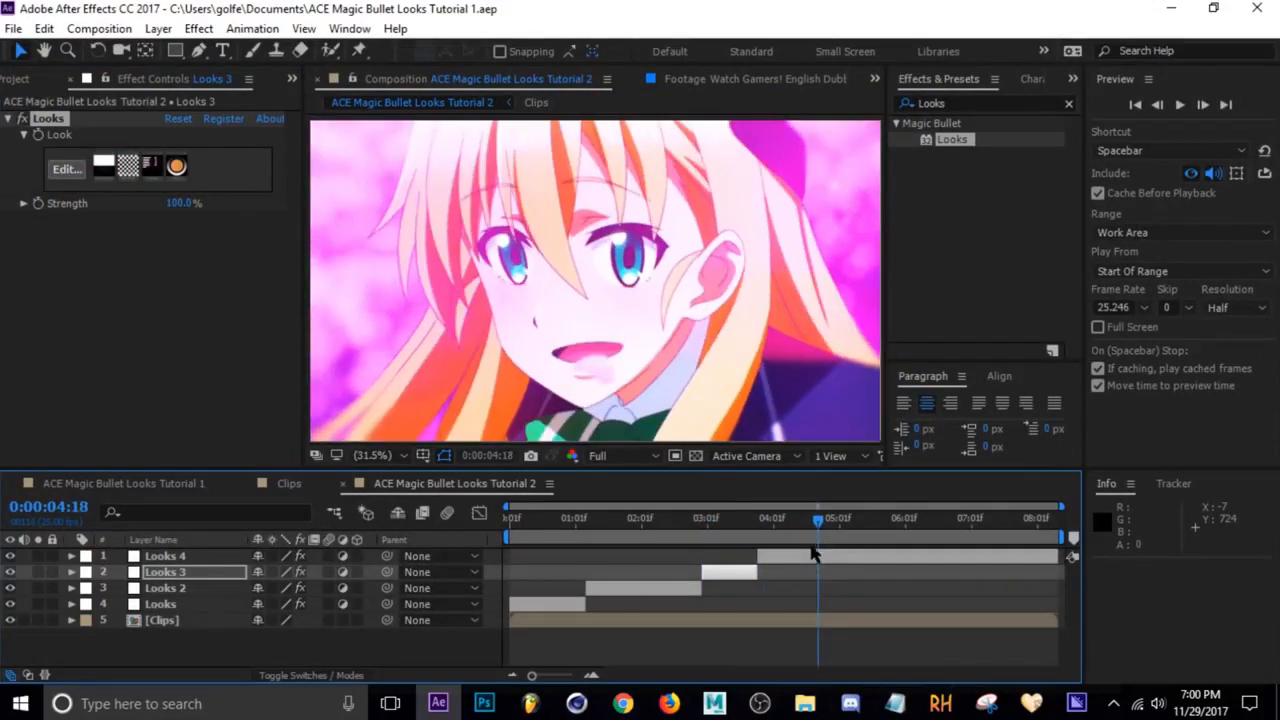
pyautogui.moveTo(828, 527); pyautogui.dragTo(948, 538)
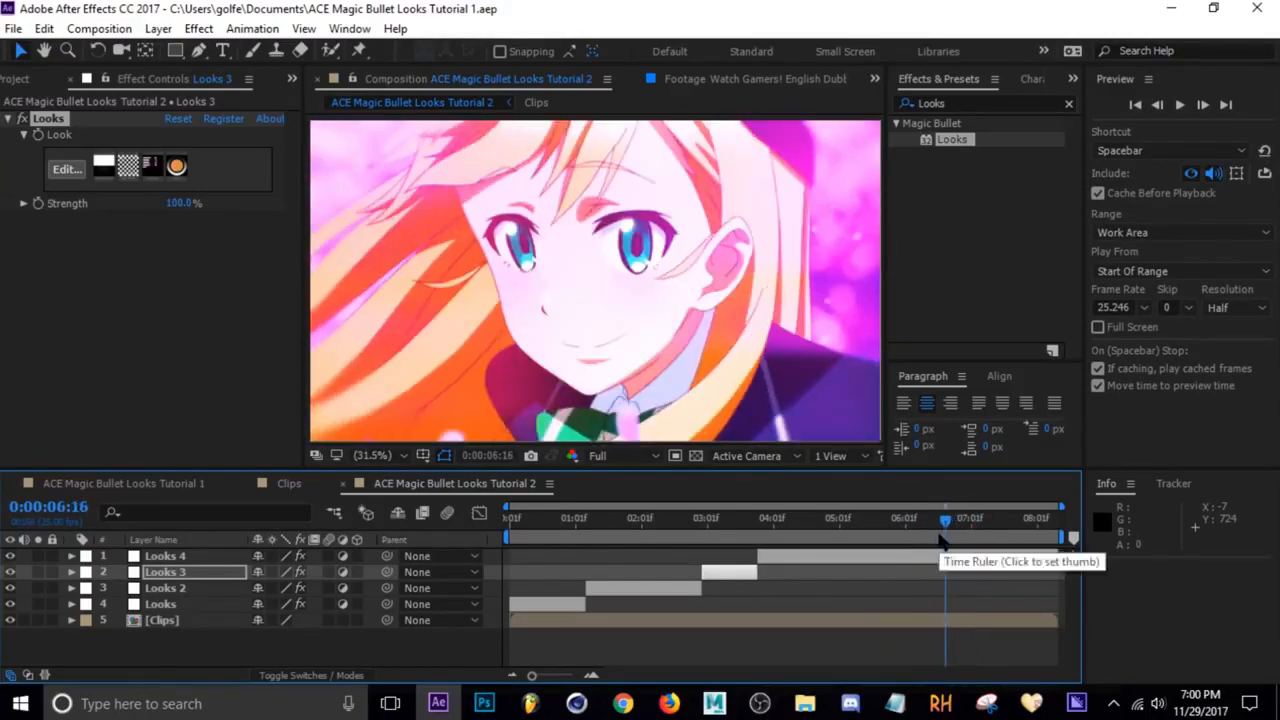
pyautogui.press('pagedown')
pyautogui.press('pagedown')
pyautogui.press('pagedown')
pyautogui.press('pagedown')
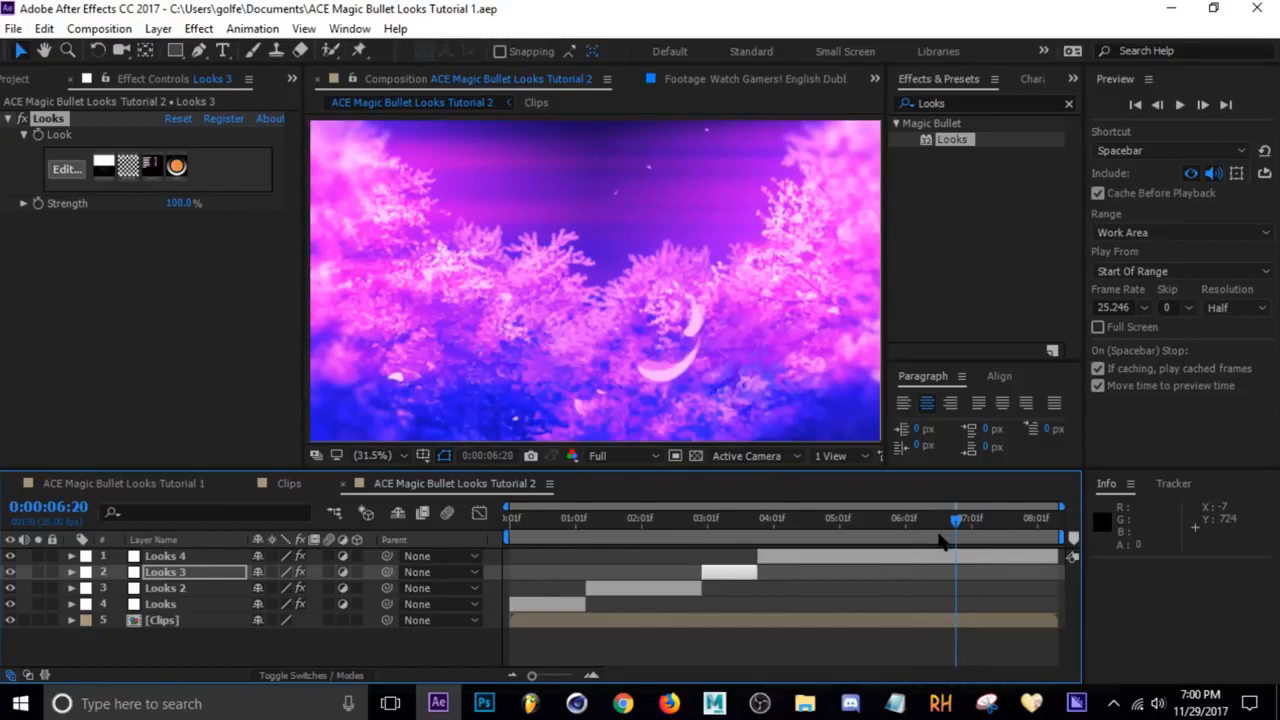
pyautogui.click(925, 556)
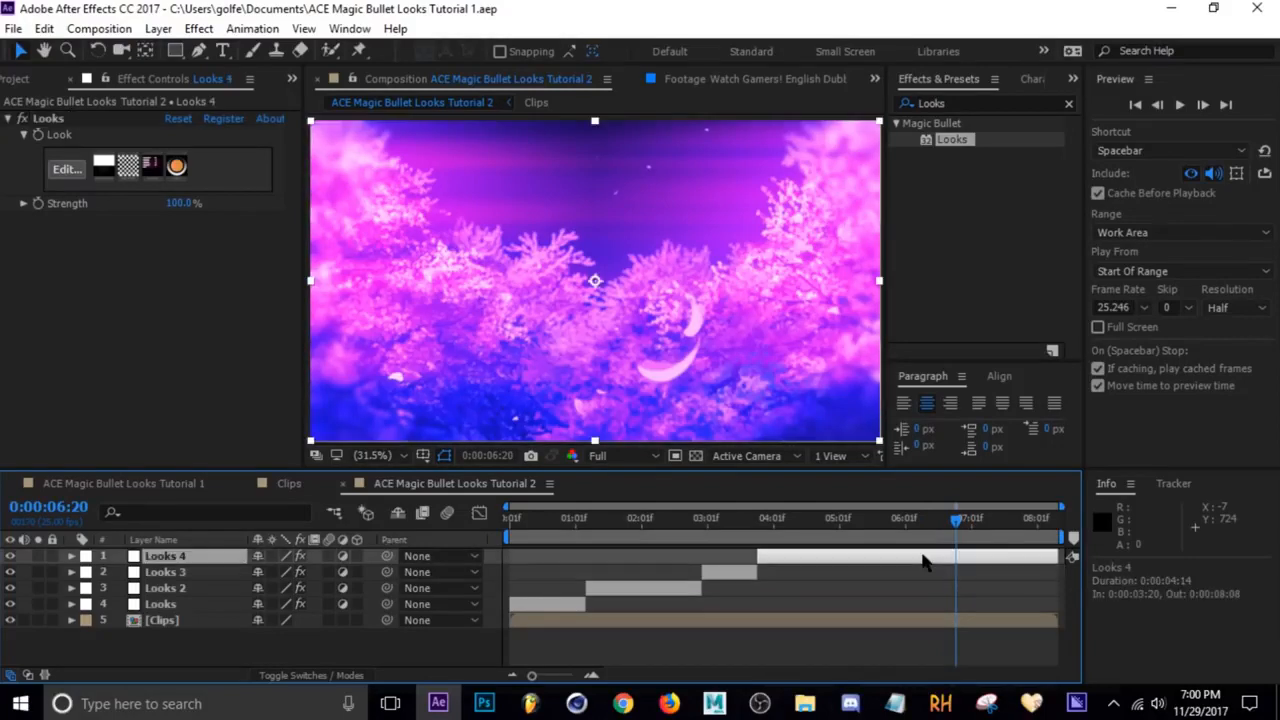
pyautogui.hotkey('ctrl', 'shift', 'd')
# Open the Looks 4 layer's look in Magic Bullet Looks and add a LUT tool from the Post tools
pyautogui.click(847, 520)
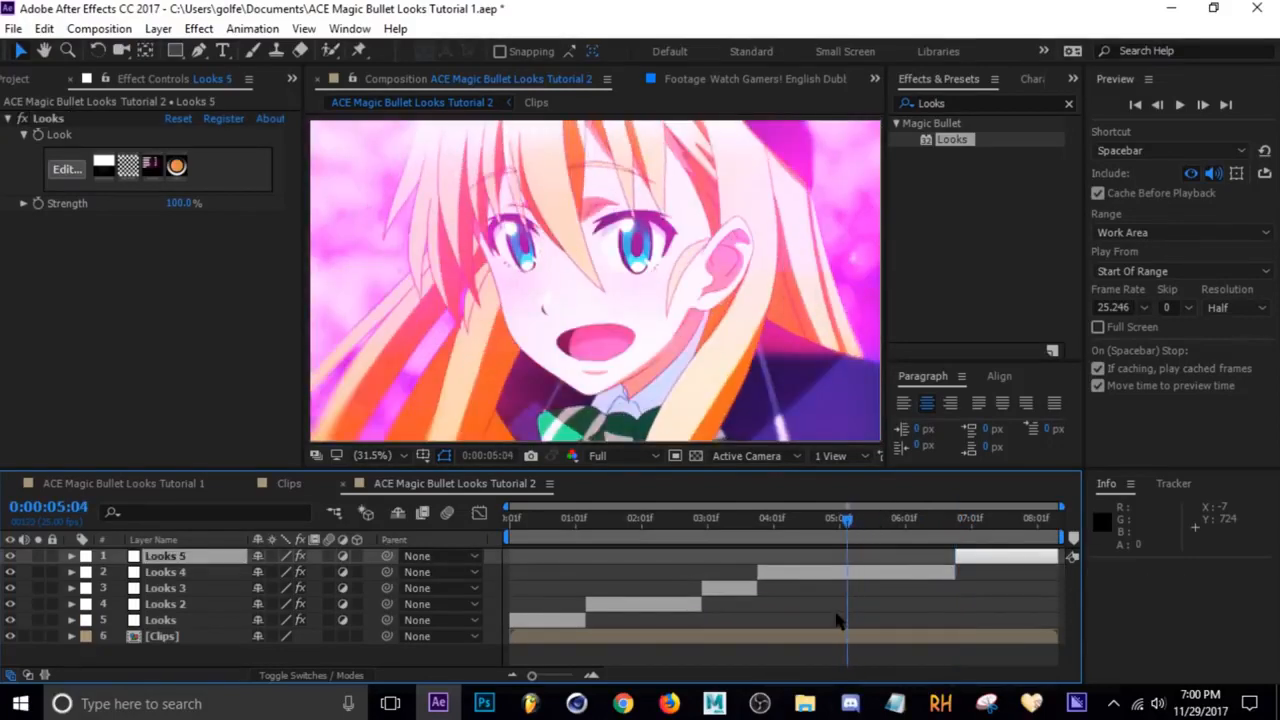
pyautogui.click(846, 572)
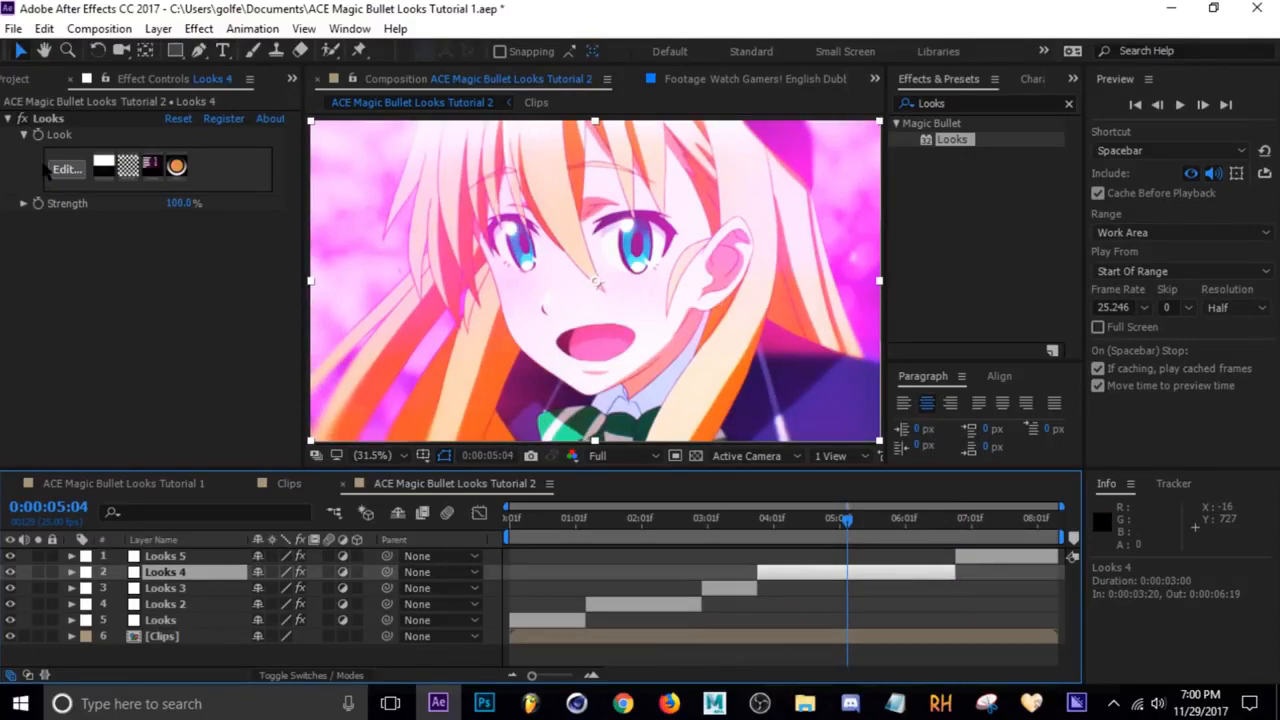
pyautogui.click(66, 169)
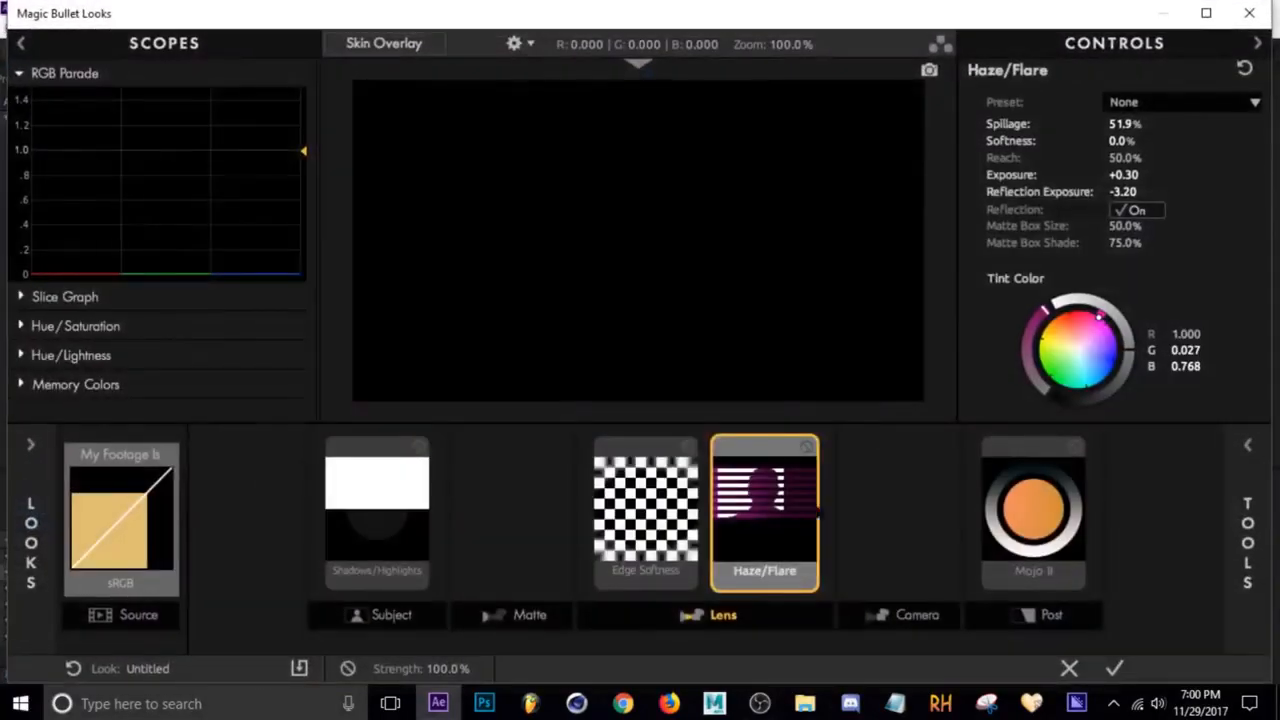
pyautogui.click(1051, 632)
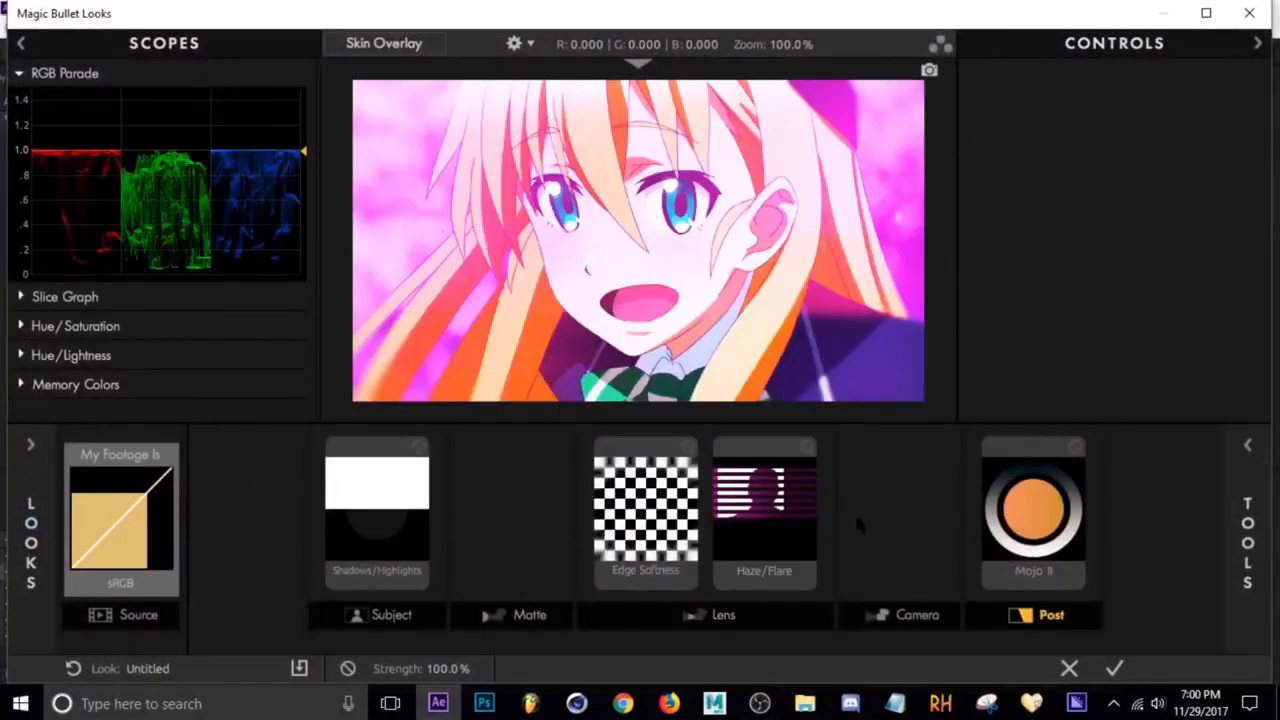
pyautogui.scroll(-4, 950, 236)
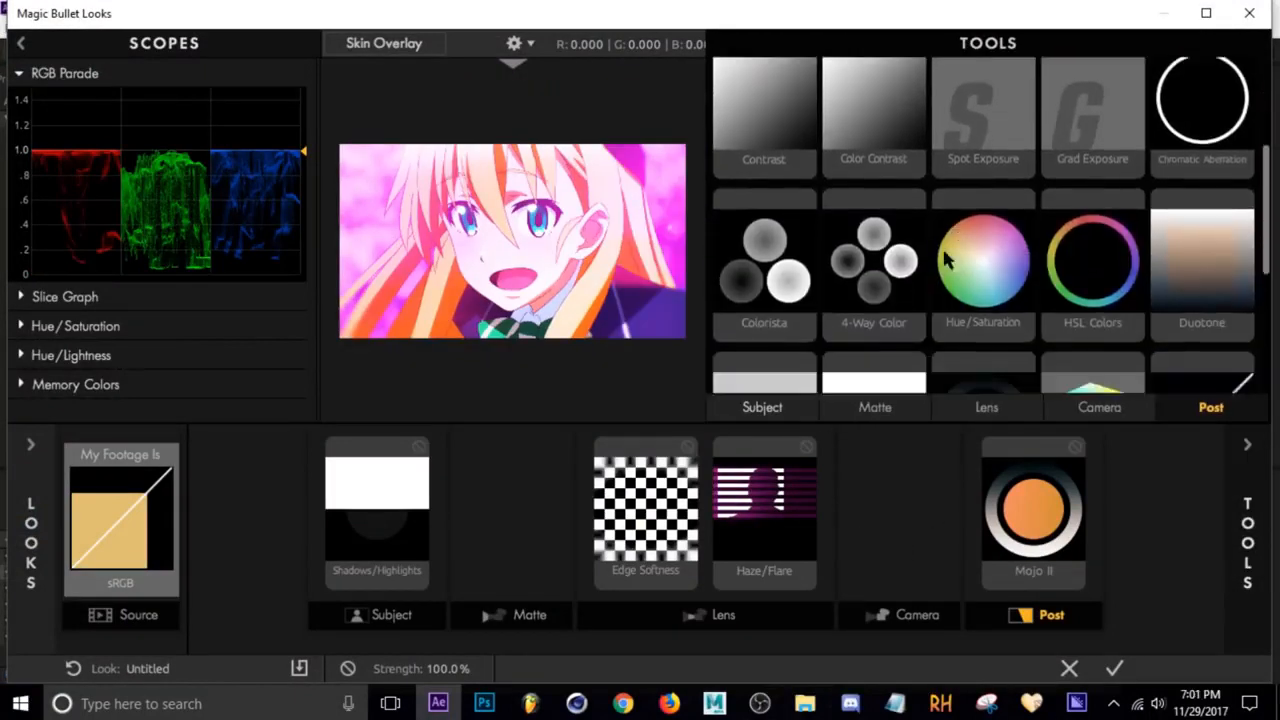
pyautogui.scroll(-3, 955, 265)
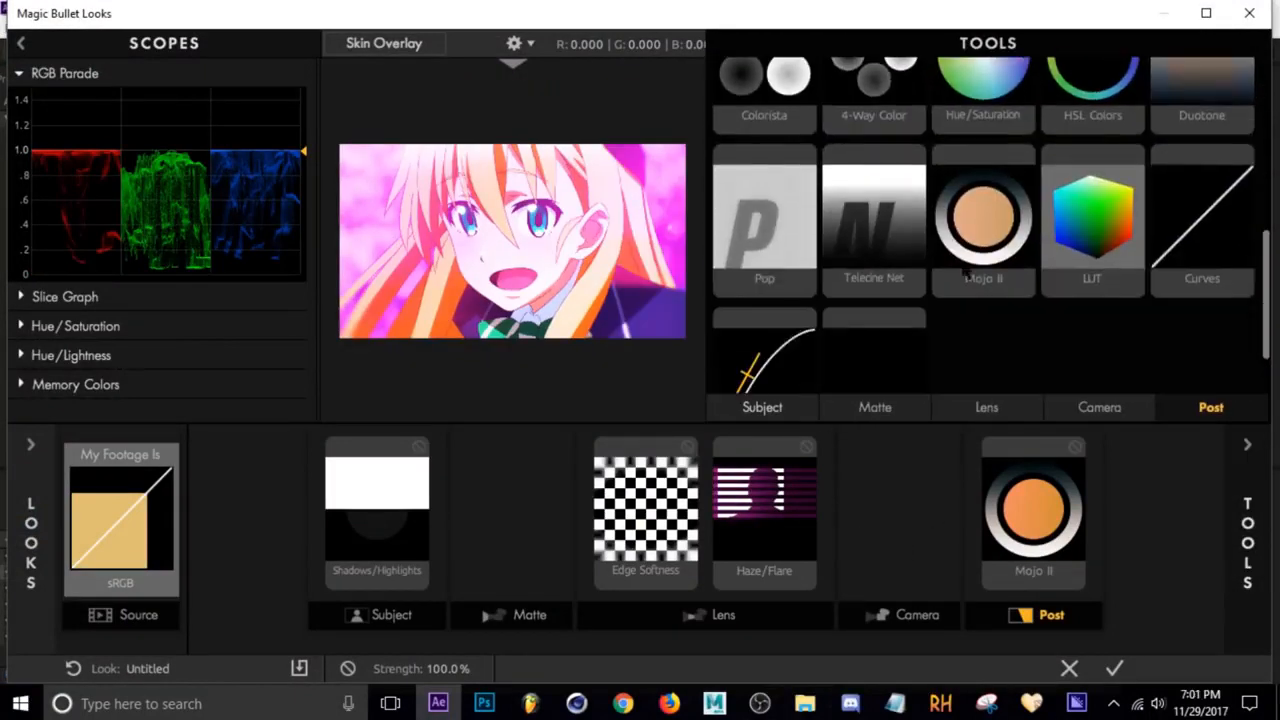
pyautogui.doubleClick(1098, 278)
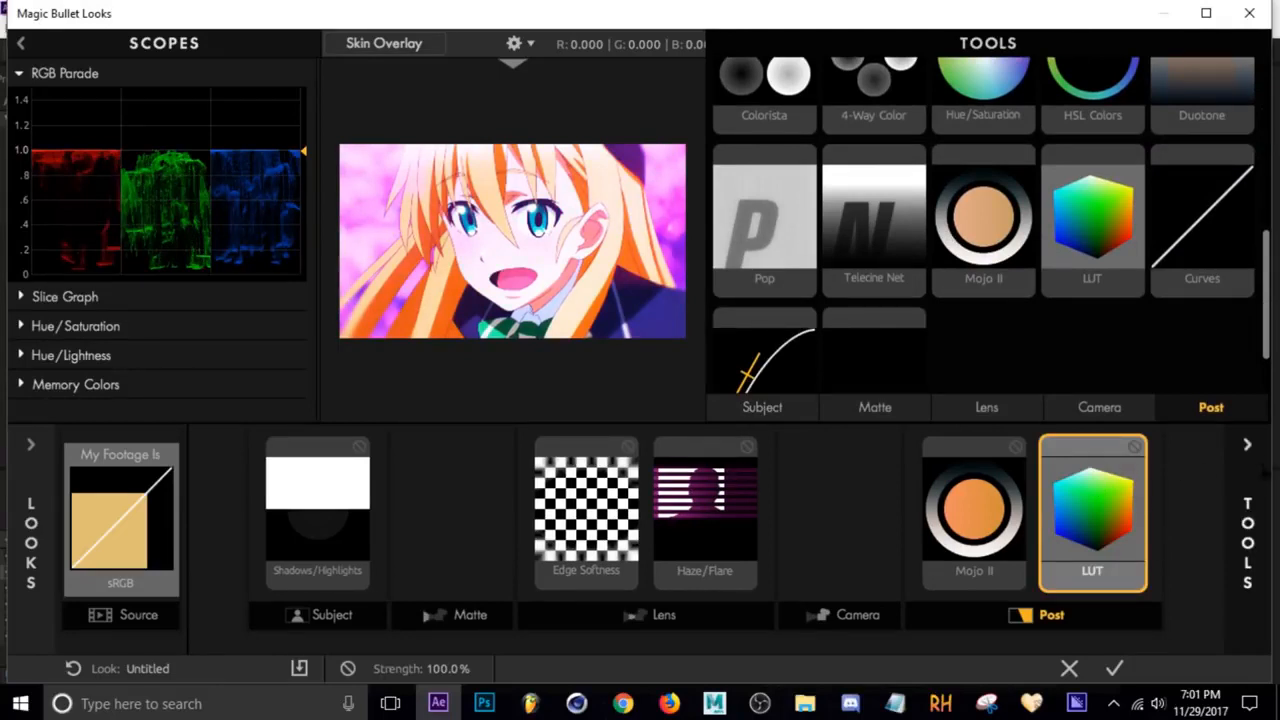
# Set the LUT tool's LUT to Subtitle and apply the look to Looks 4
pyautogui.click(1248, 522)
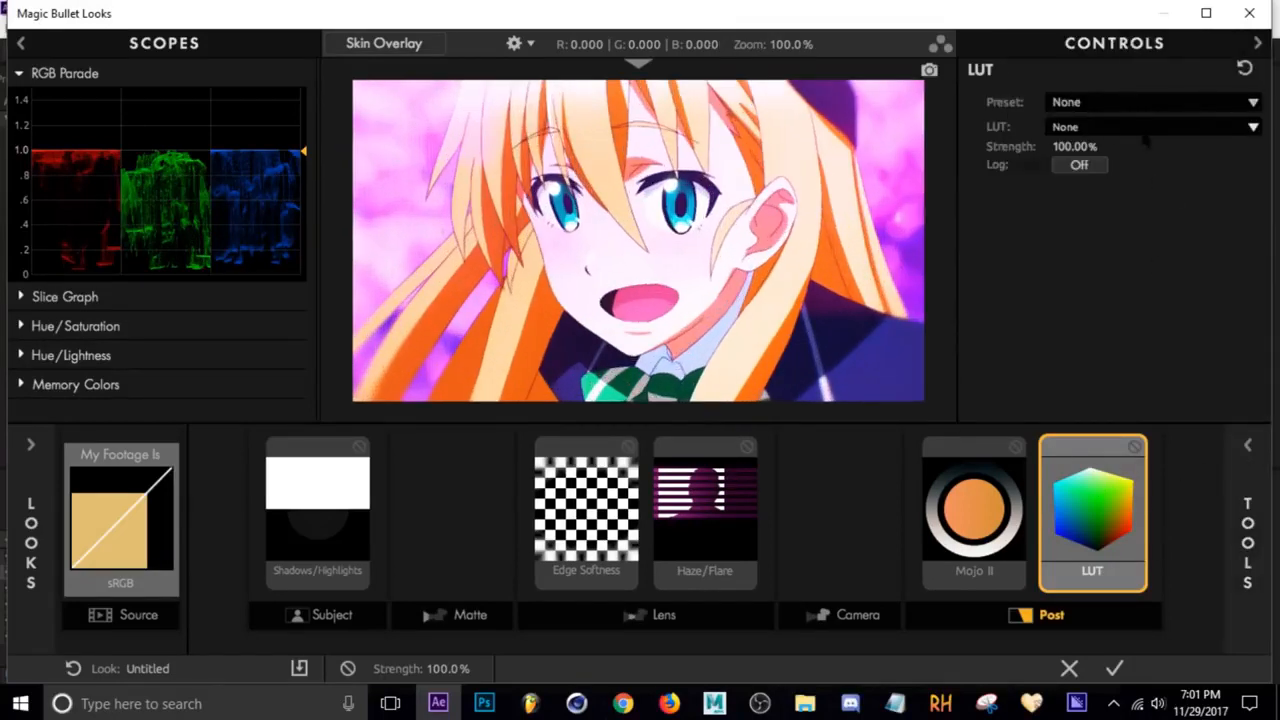
pyautogui.click(1123, 110)
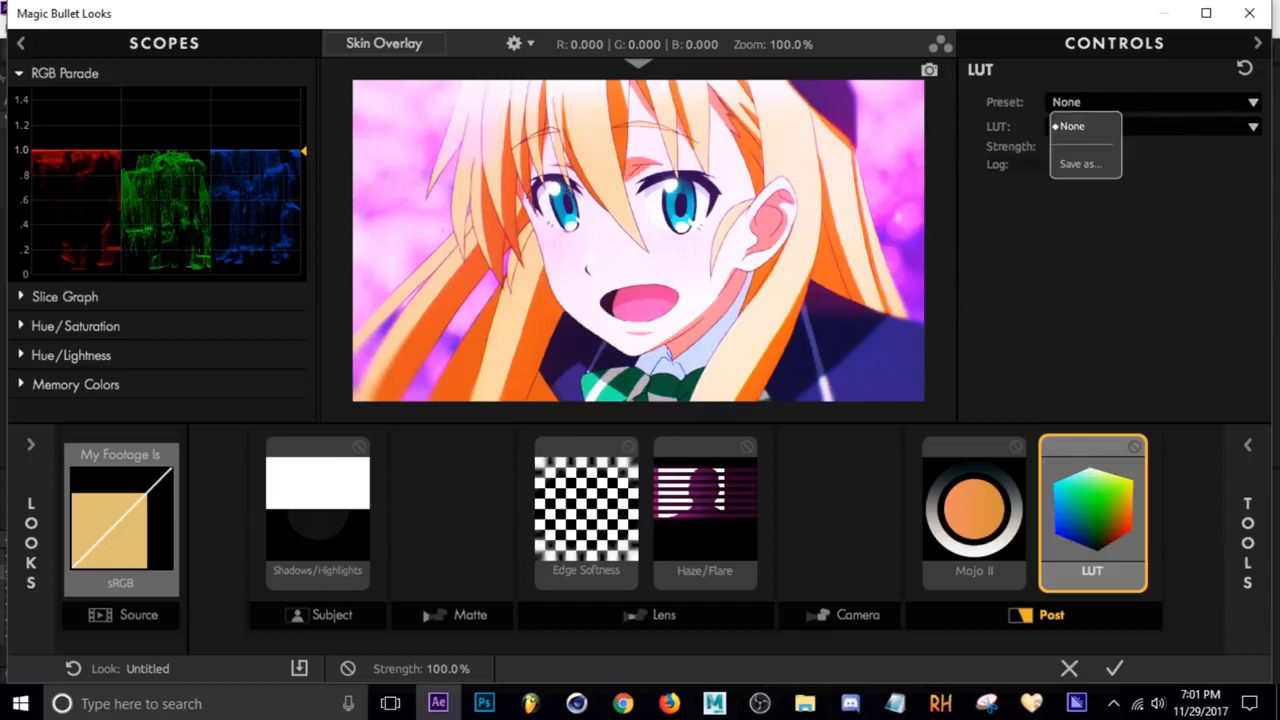
pyautogui.click(1196, 205)
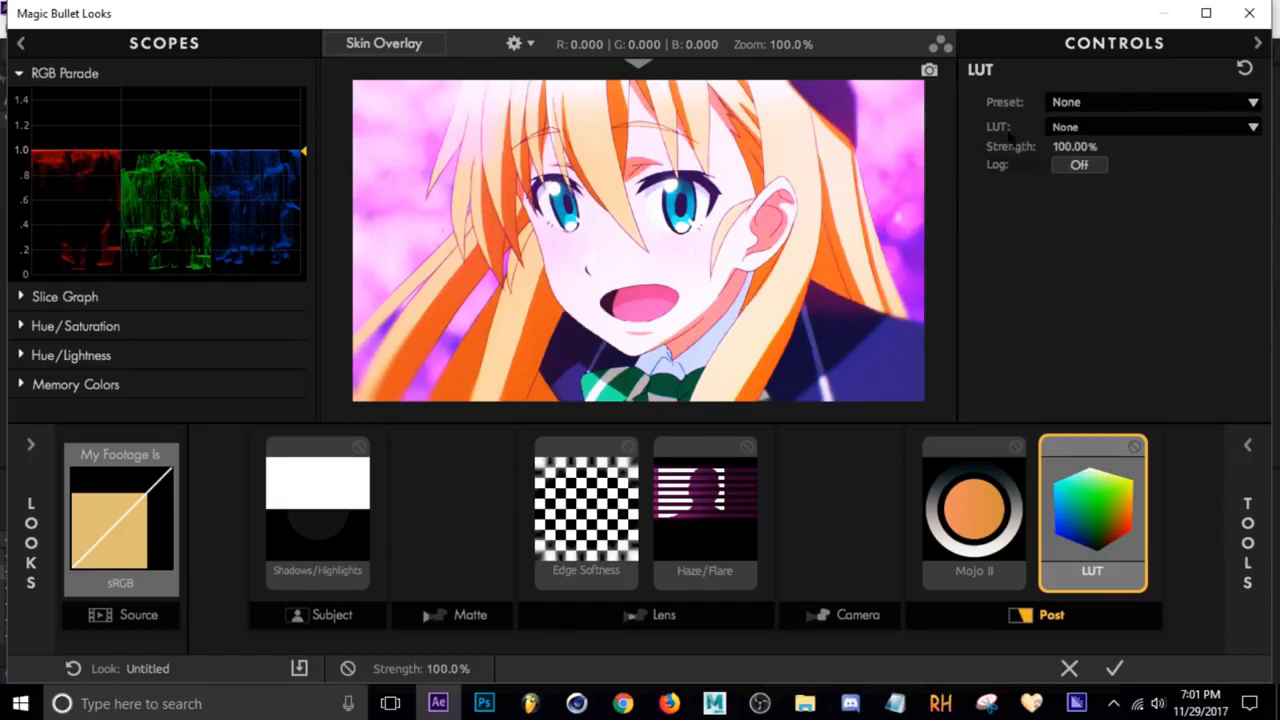
pyautogui.click(1115, 132)
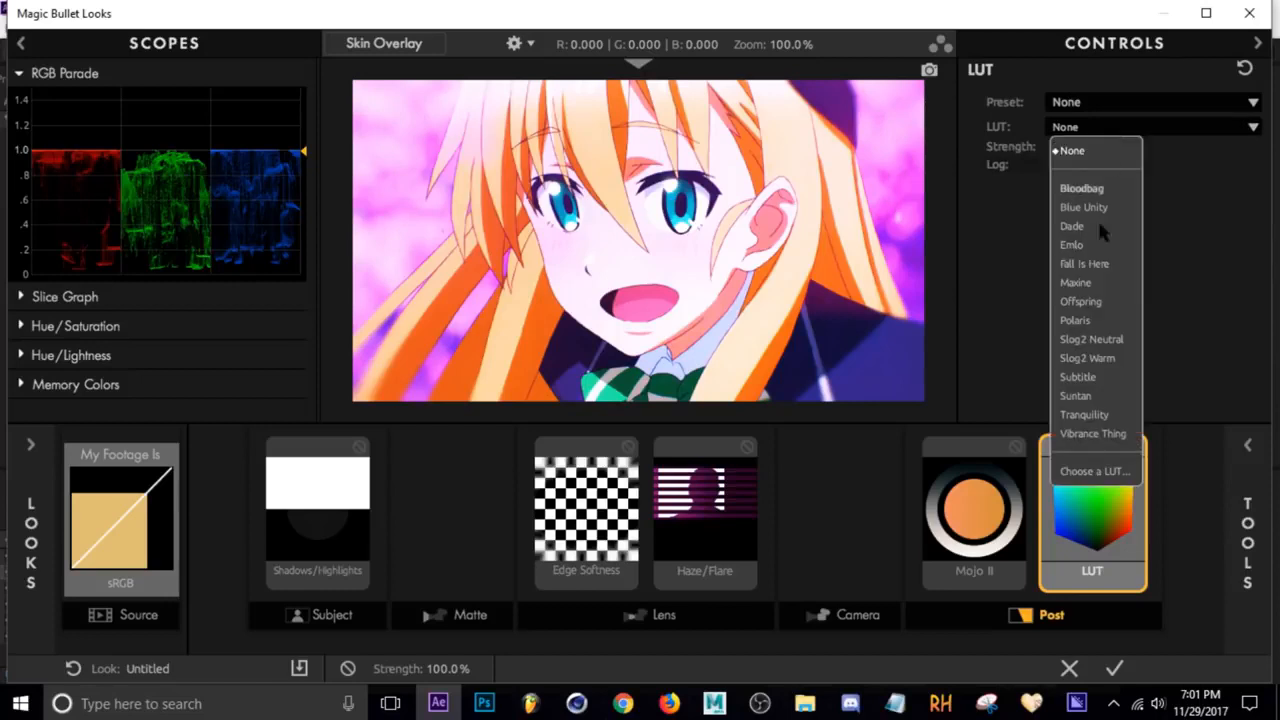
pyautogui.click(1078, 377)
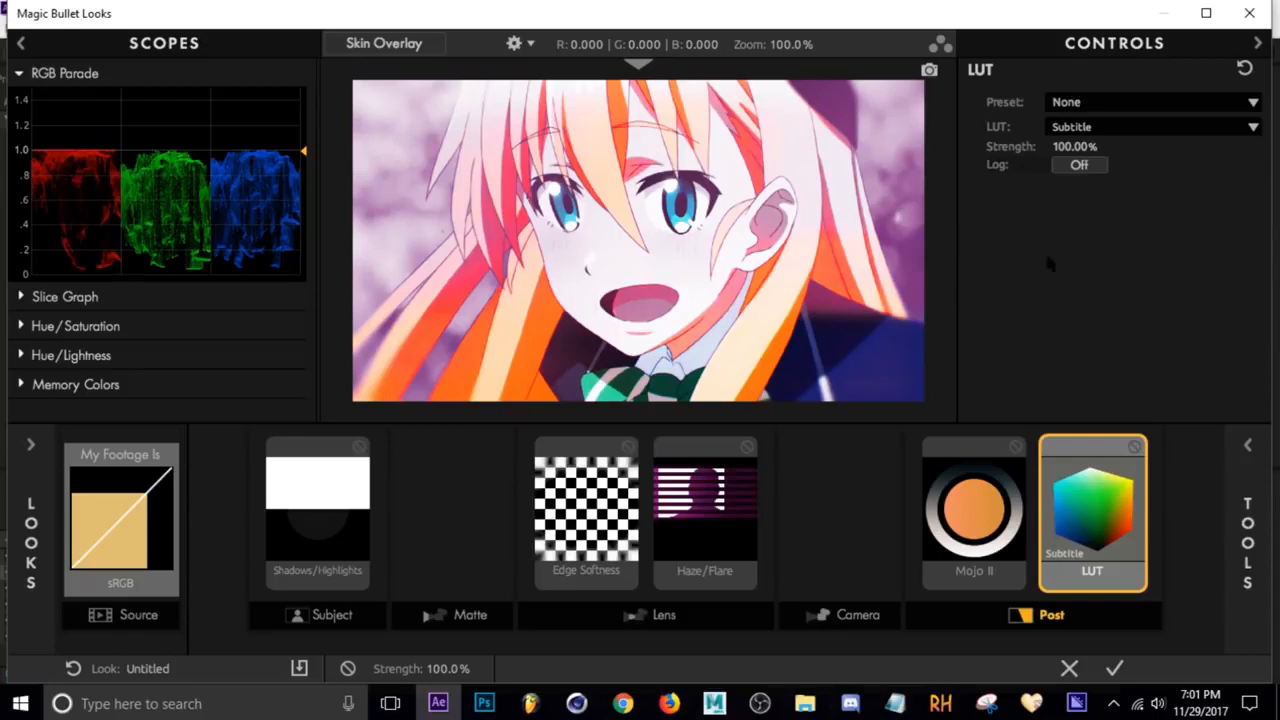
pyautogui.moveTo(1098, 533)
pyautogui.mouseDown()
pyautogui.moveTo(981, 533)
pyautogui.moveTo(1093, 533)
pyautogui.mouseUp()
pyautogui.click(1113, 669)
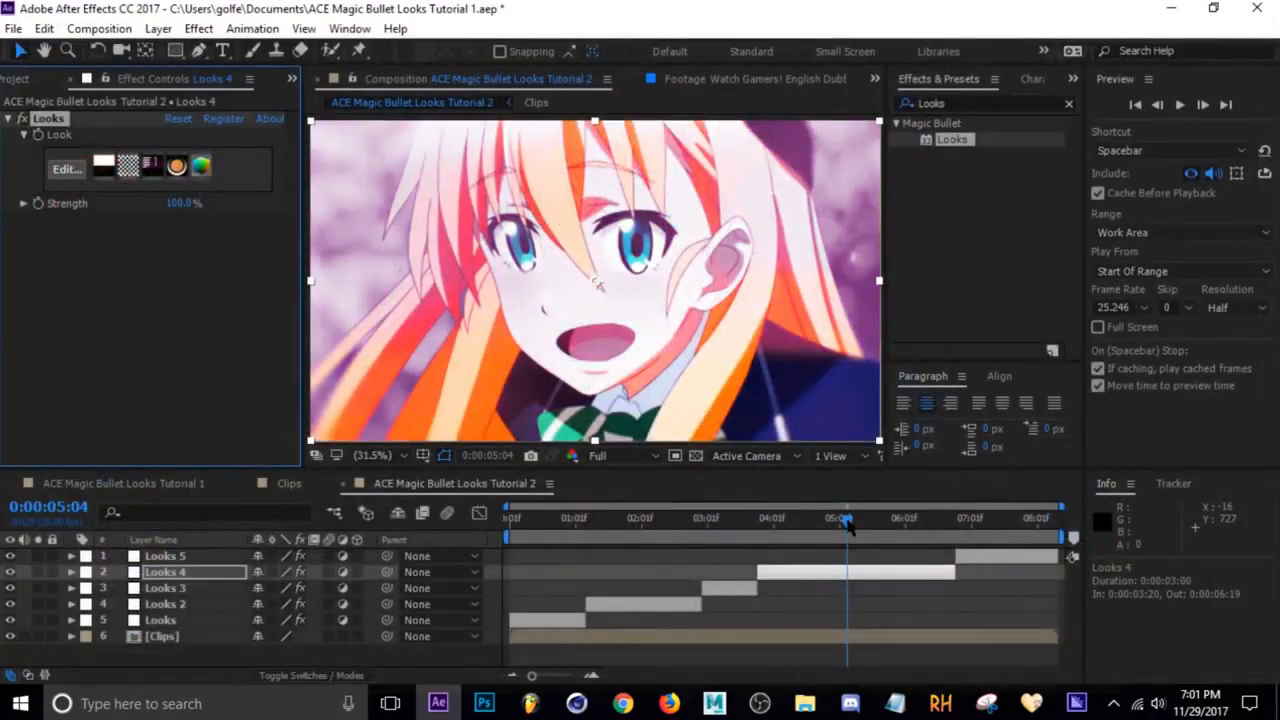
# Save the project
pyautogui.moveTo(847, 525); pyautogui.dragTo(985, 558)
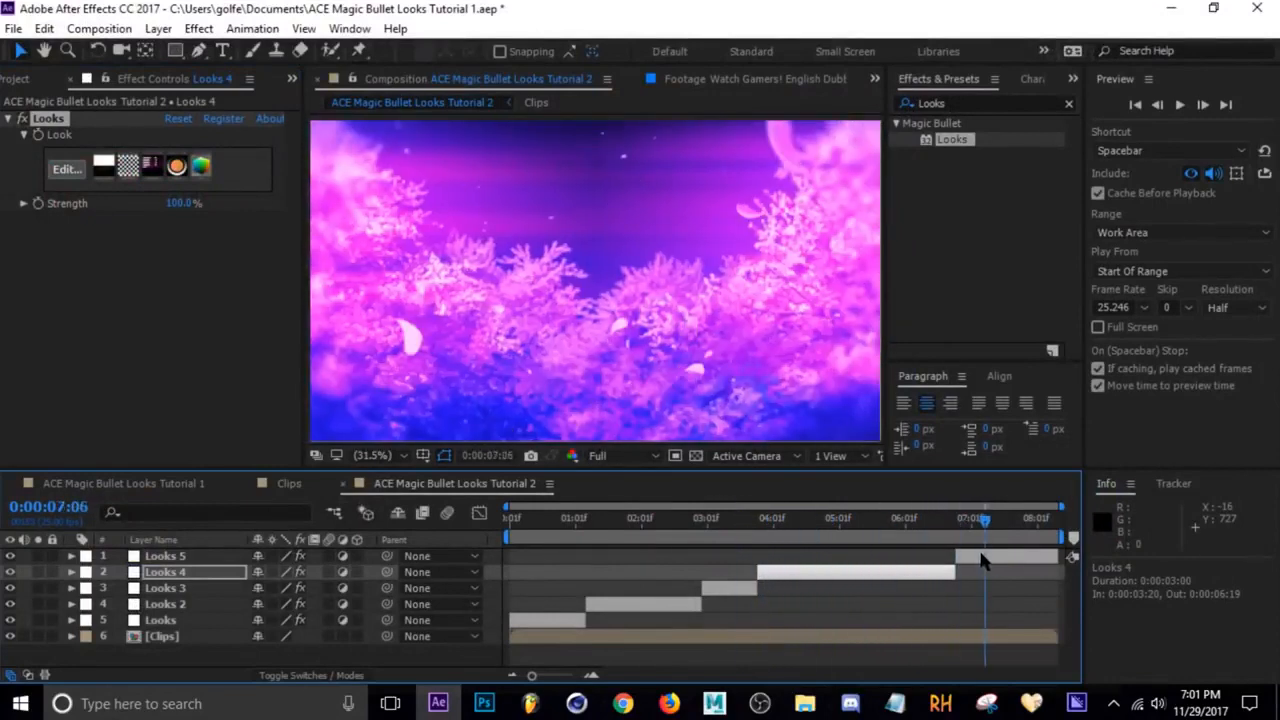
pyautogui.click(726, 520)
pyautogui.click(730, 588)
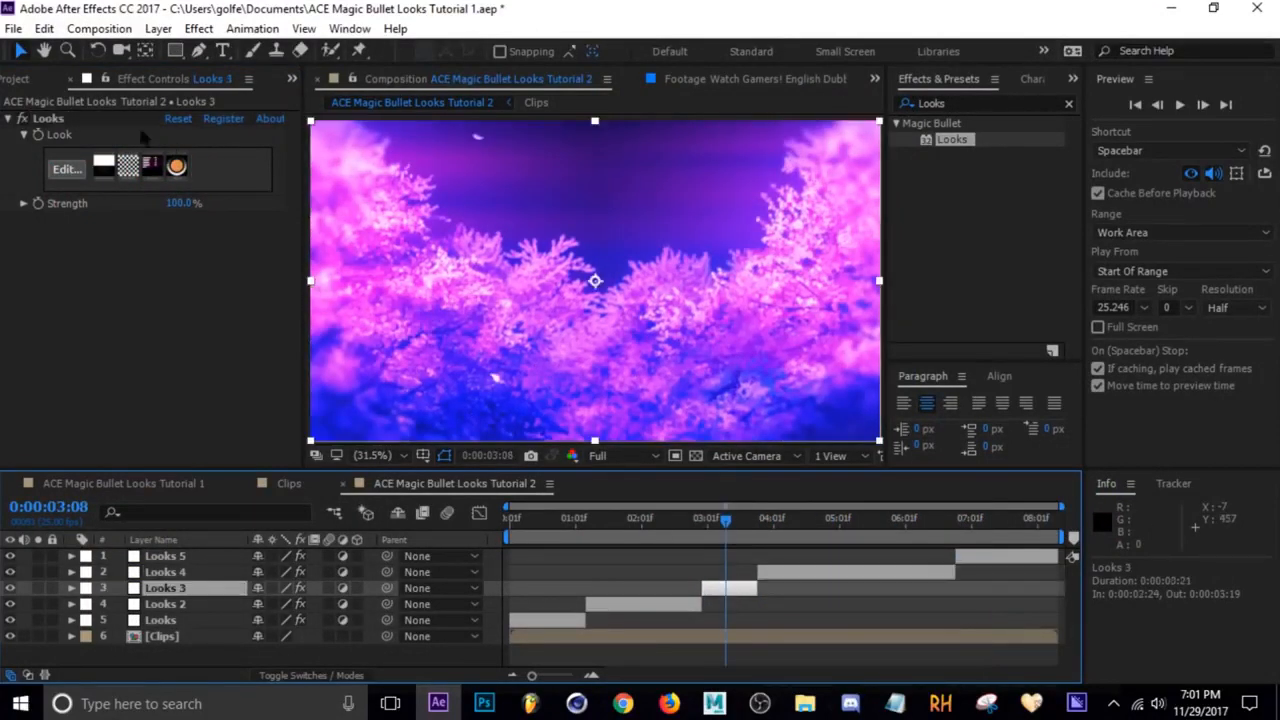
pyautogui.click(57, 119)
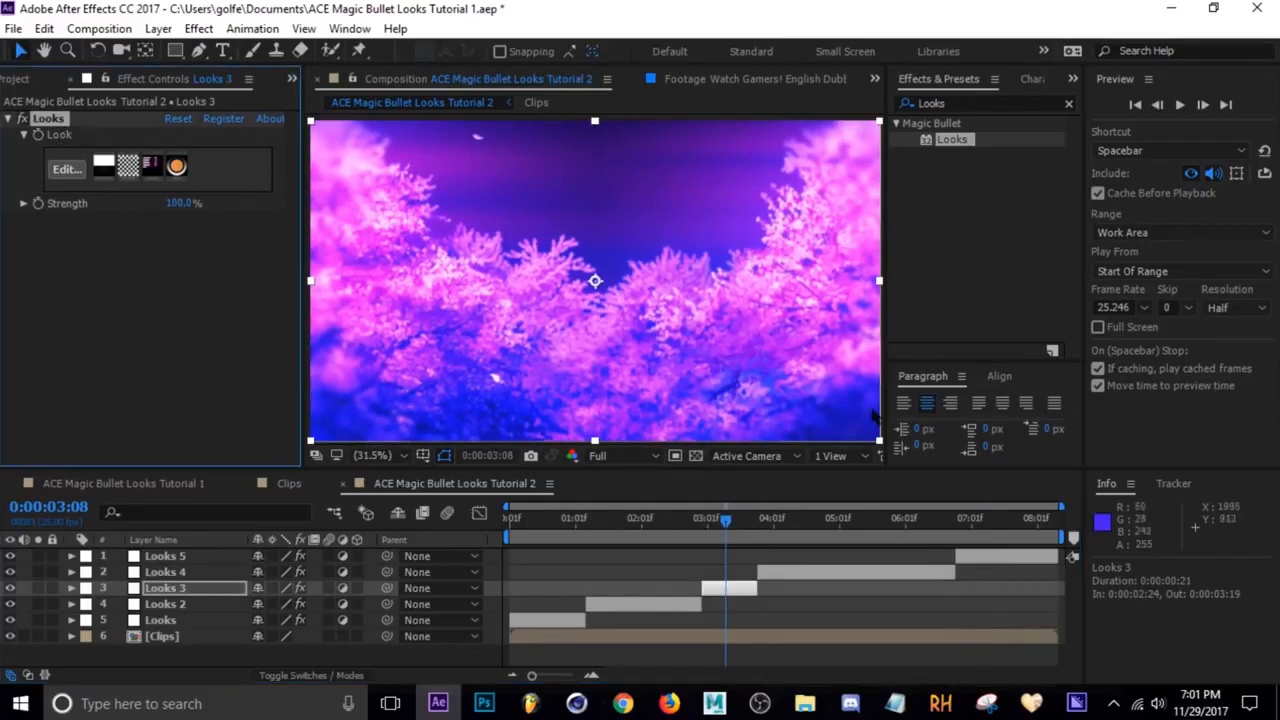
pyautogui.click(995, 519)
pyautogui.click(1005, 556)
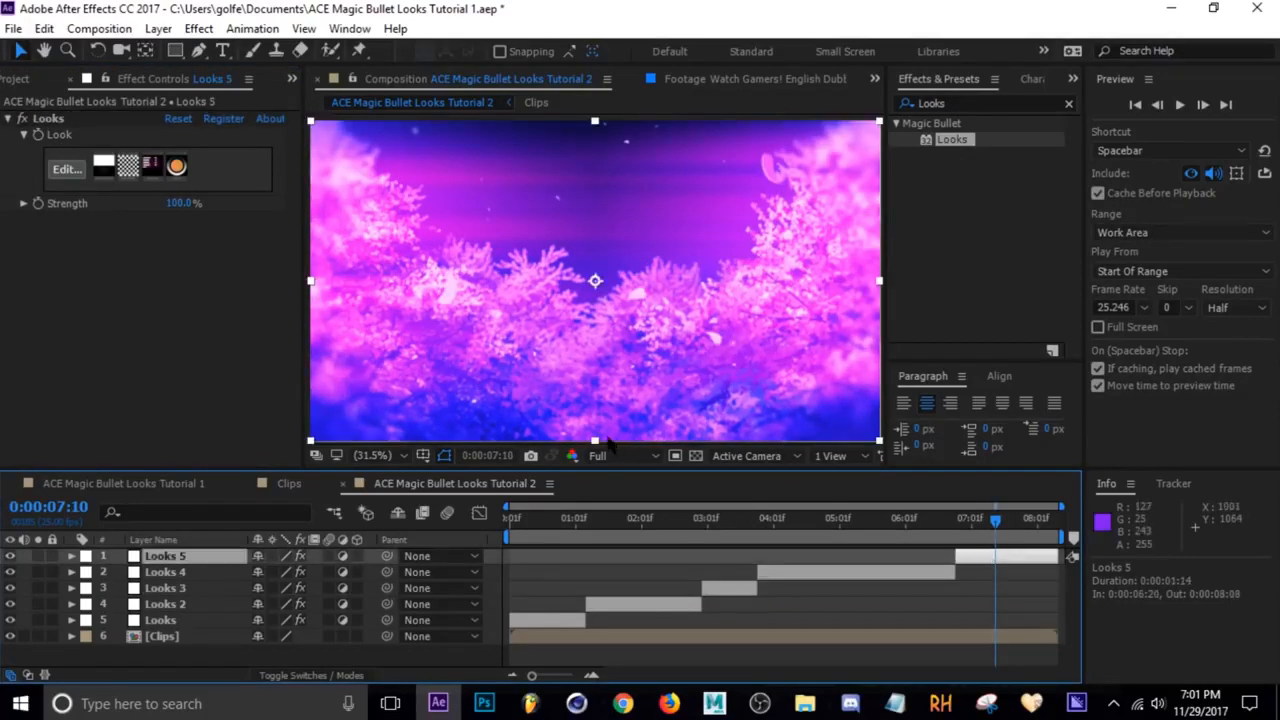
pyautogui.hotkey('ctrl', 's')
pyautogui.click(977, 604)
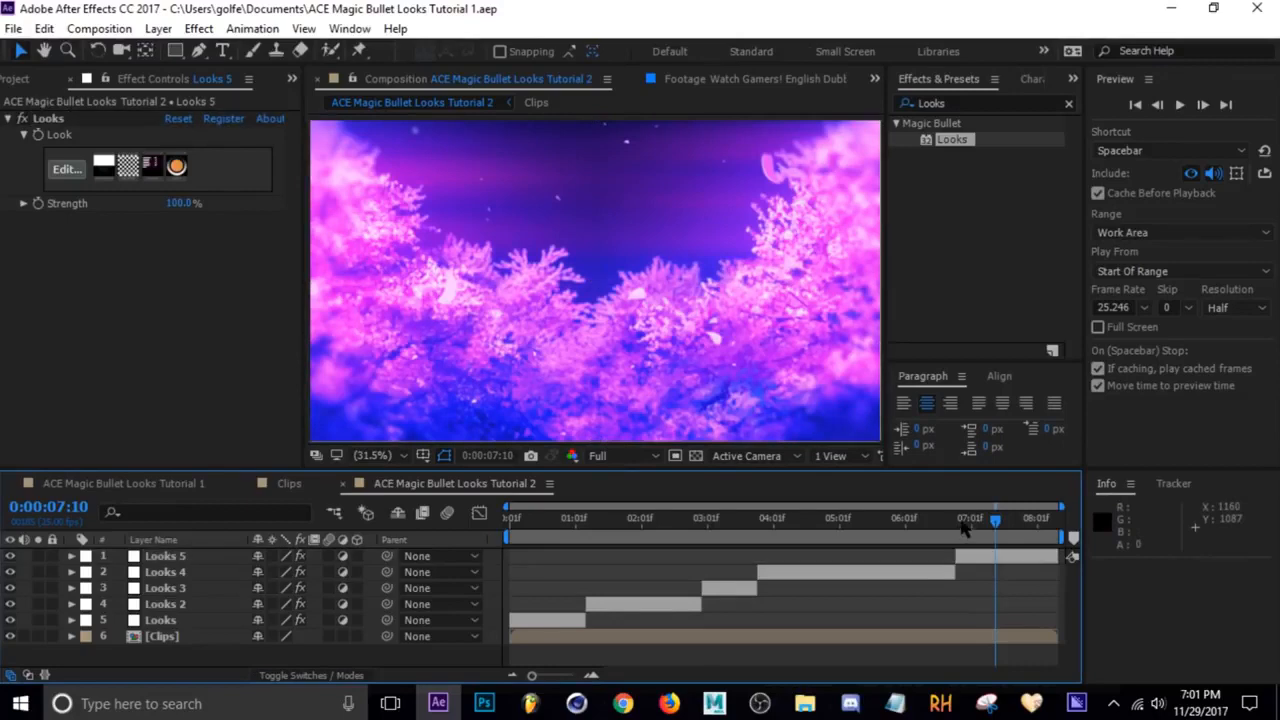
# Edit the Looks 2 layer's Haze/Flare, setting Spillage to 29.9%, and apply the look
pyautogui.moveTo(929, 519); pyautogui.dragTo(638, 553)
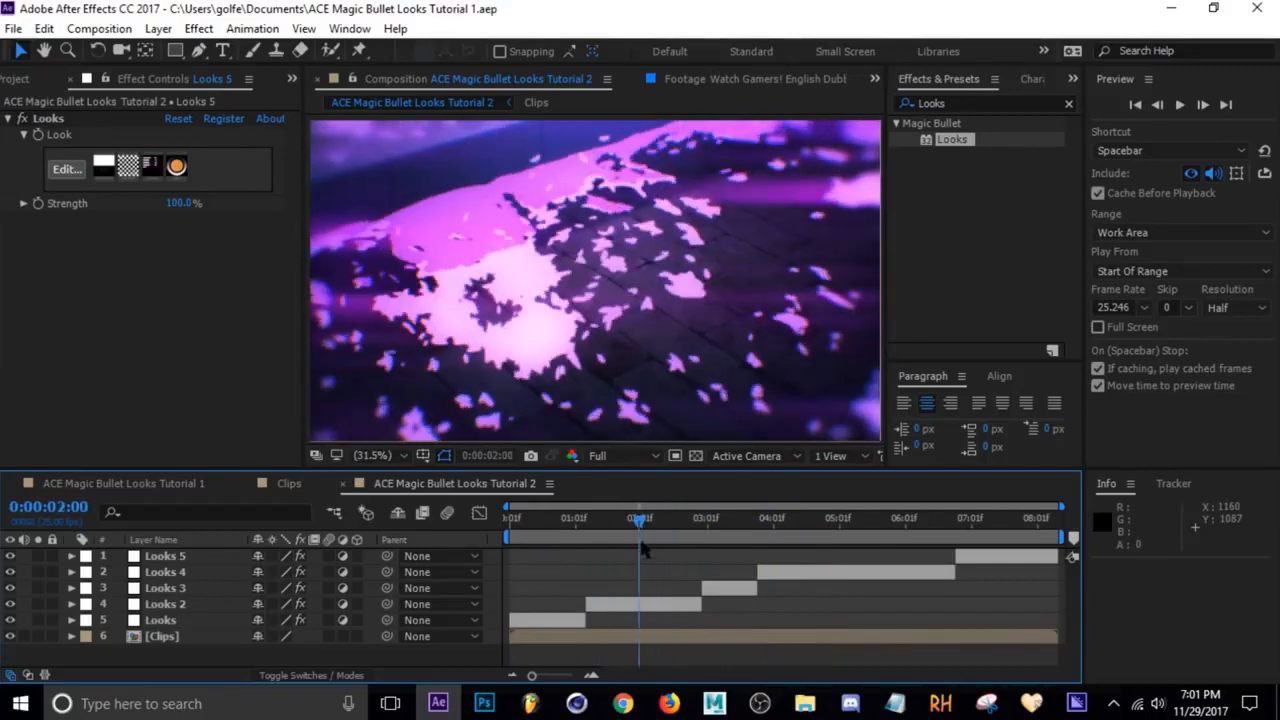
pyautogui.click(654, 604)
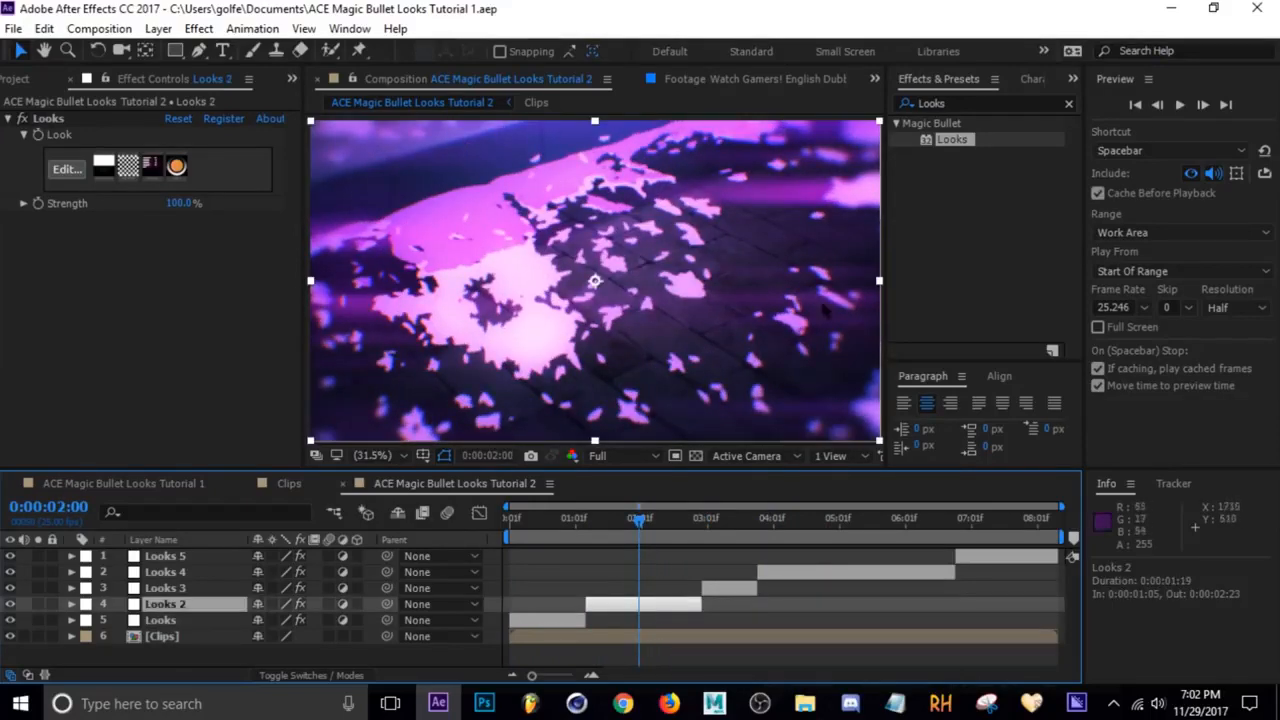
pyautogui.click(58, 172)
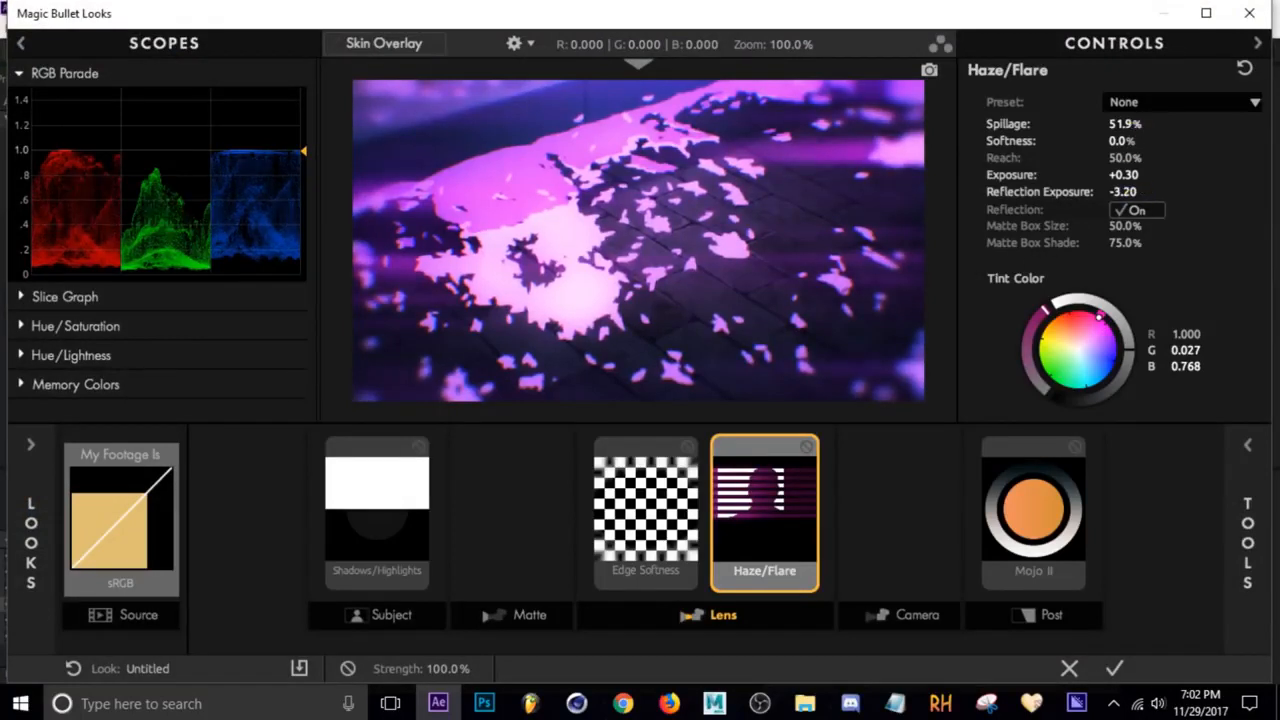
pyautogui.moveTo(1124, 124); pyautogui.dragTo(1084, 124)
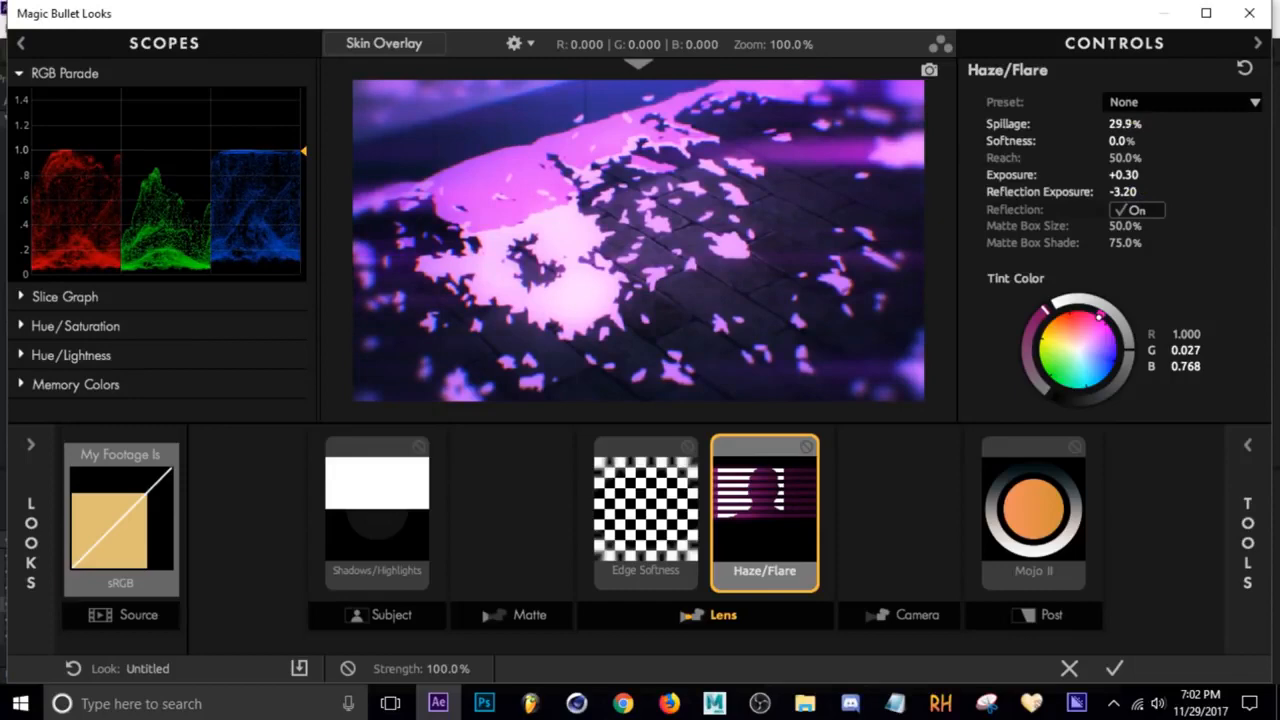
pyautogui.click(1114, 668)
# Examine the Looks 2 look in the ACE Magic Bullet Looks Tutorial 1 composition for reference
pyautogui.click(640, 528)
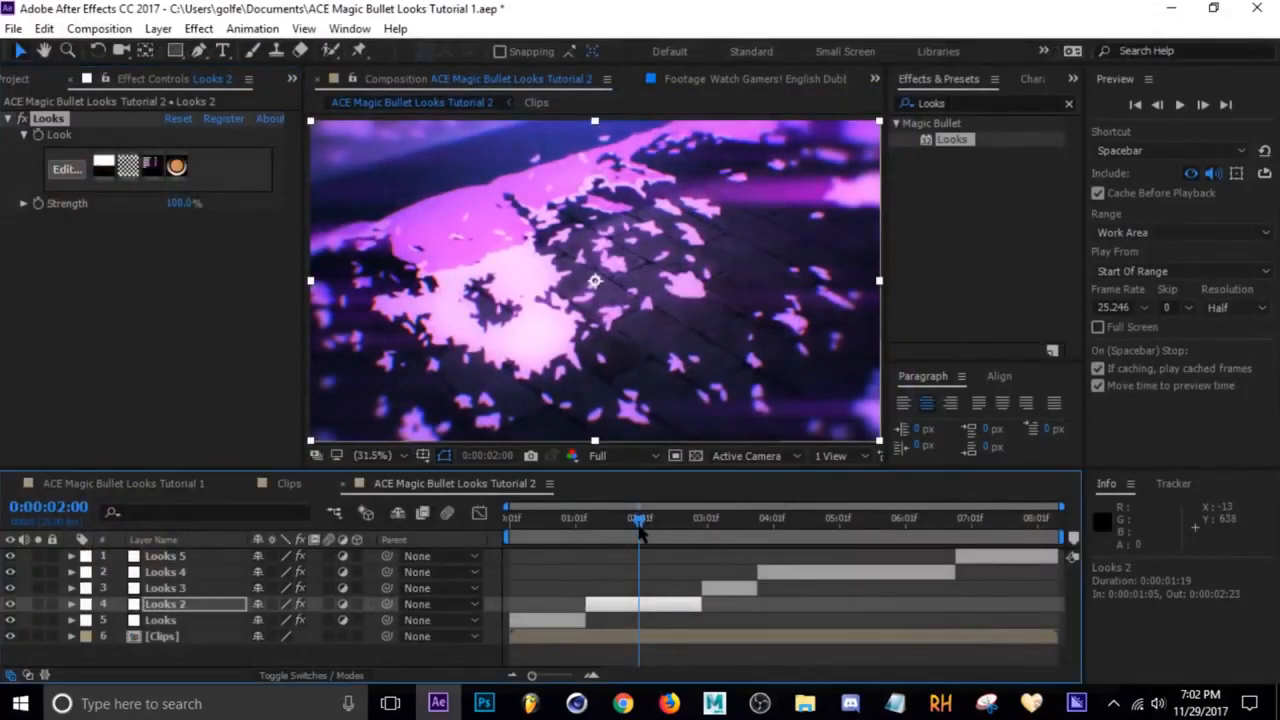
pyautogui.moveTo(640, 528); pyautogui.dragTo(848, 528)
pyautogui.click(148, 484)
pyautogui.click(175, 590)
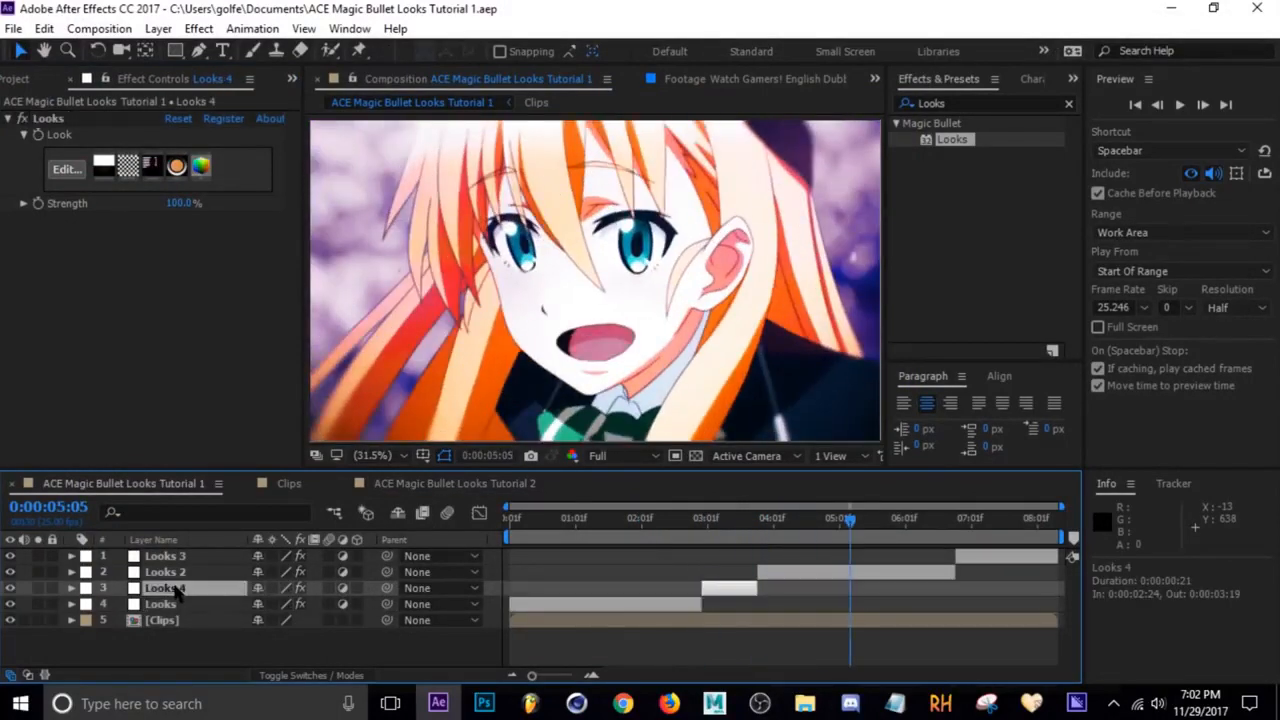
pyautogui.hotkey('ctrl', 'Up')
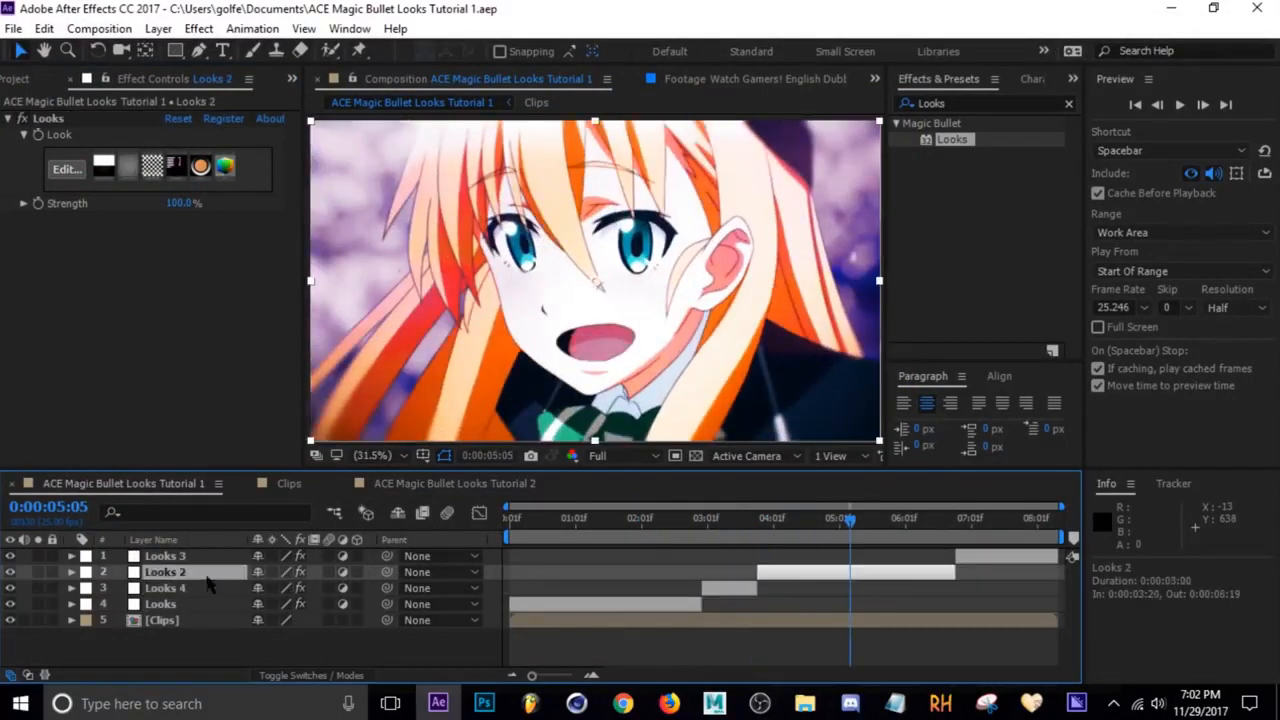
pyautogui.click(64, 169)
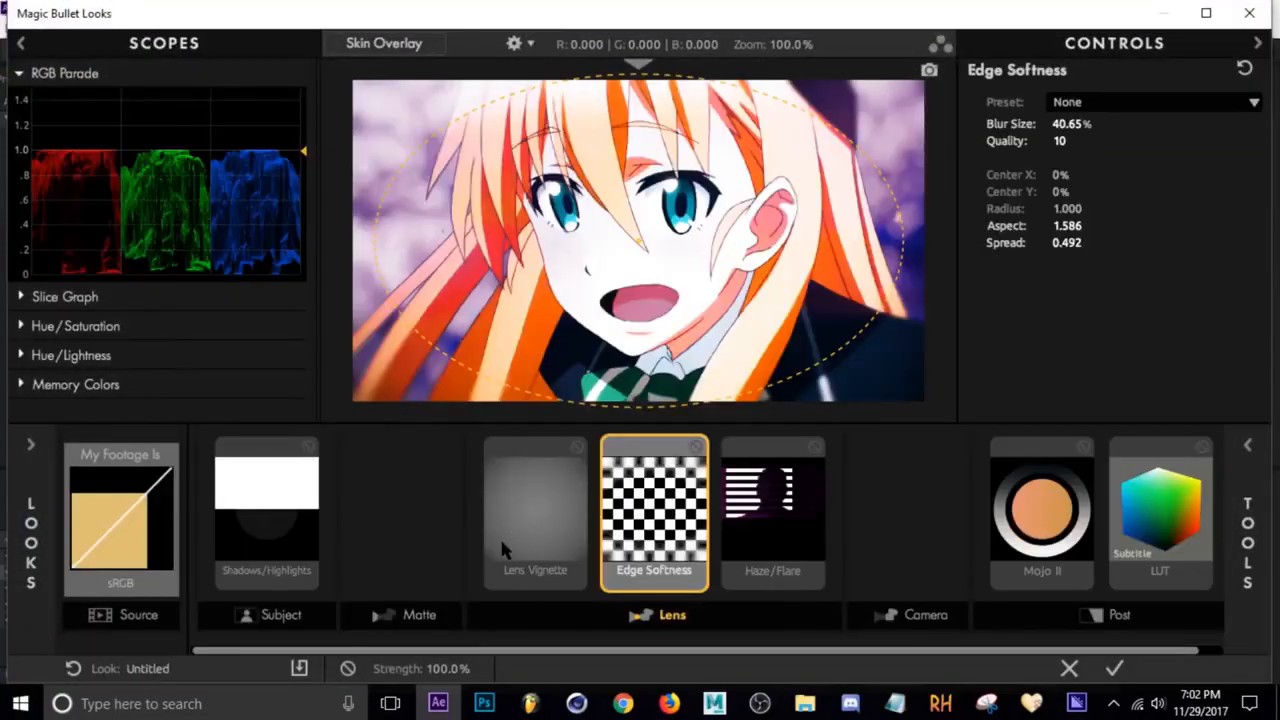
pyautogui.click(1113, 668)
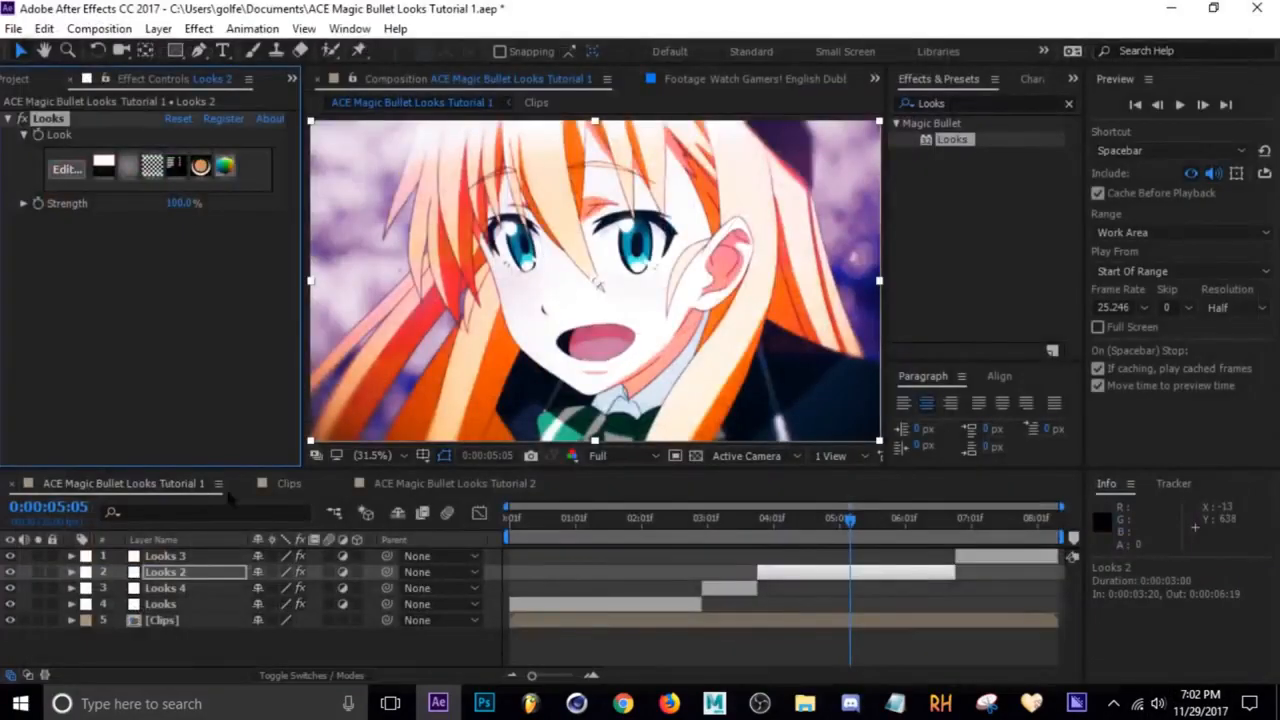
# Add a Lens Vignette tool to the Looks 4 layer's look, placing it before Edge Softness
pyautogui.click(847, 521)
pyautogui.click(803, 576)
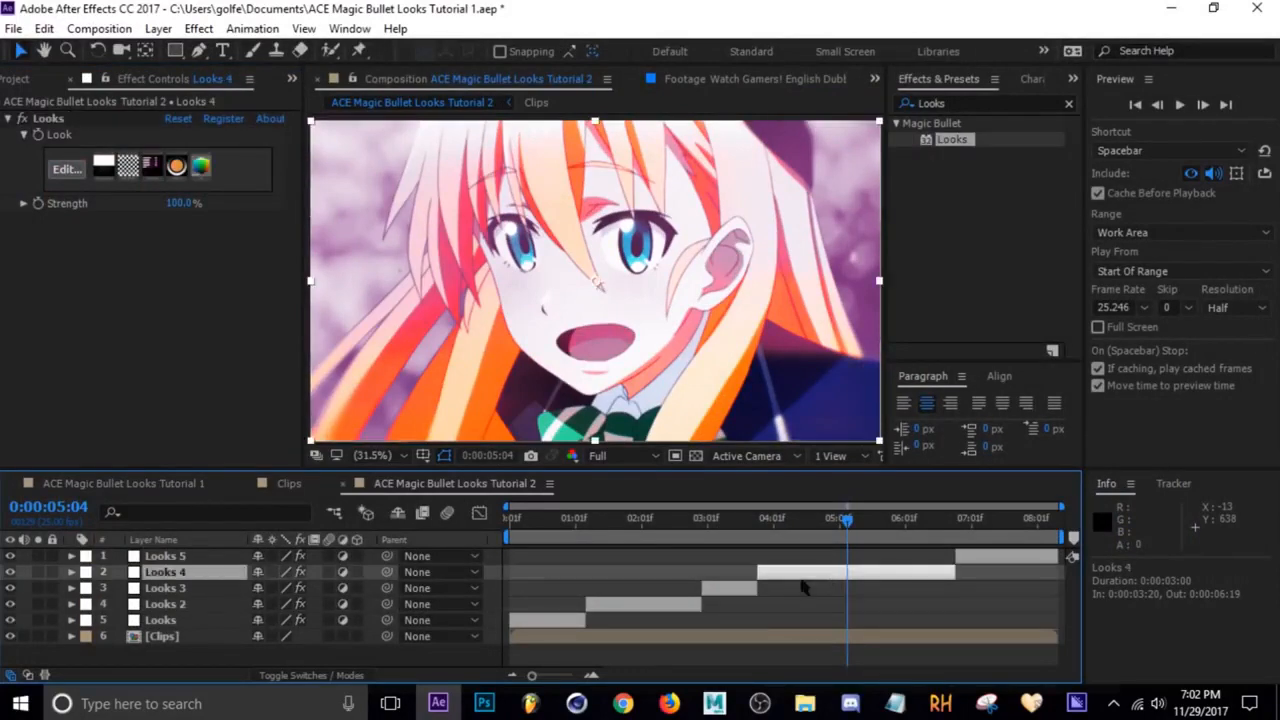
pyautogui.click(58, 172)
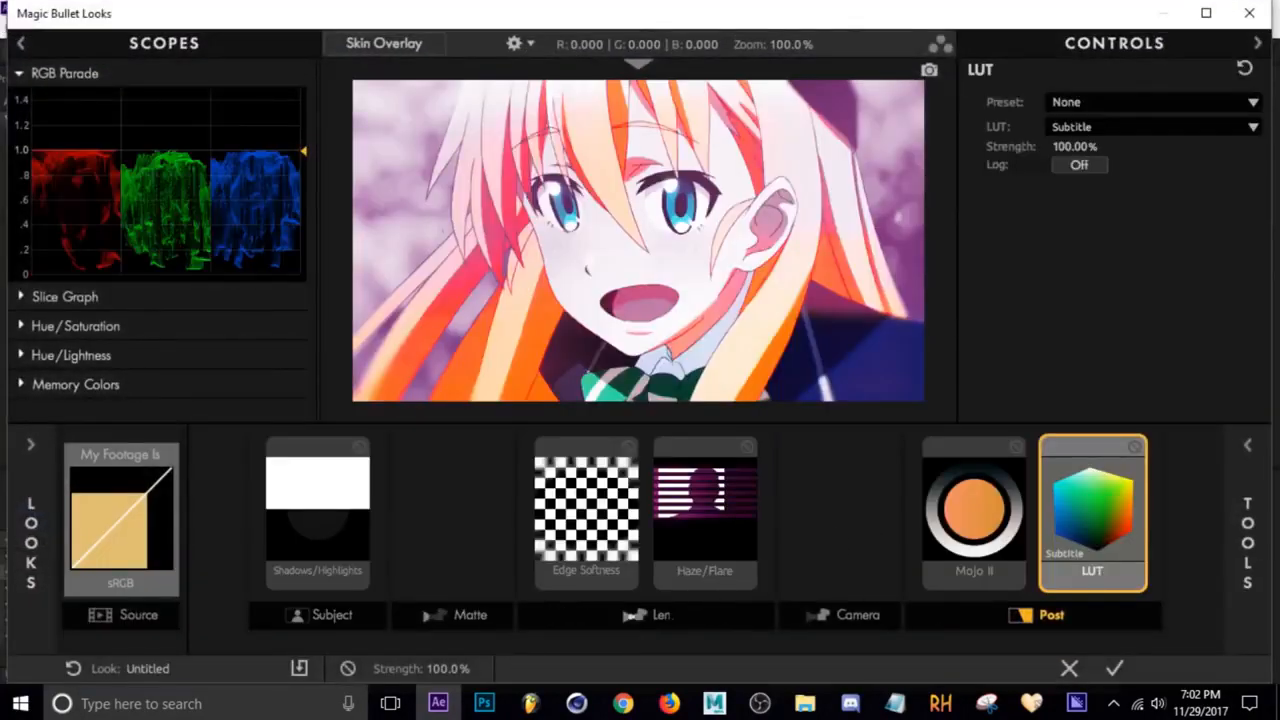
pyautogui.click(664, 614)
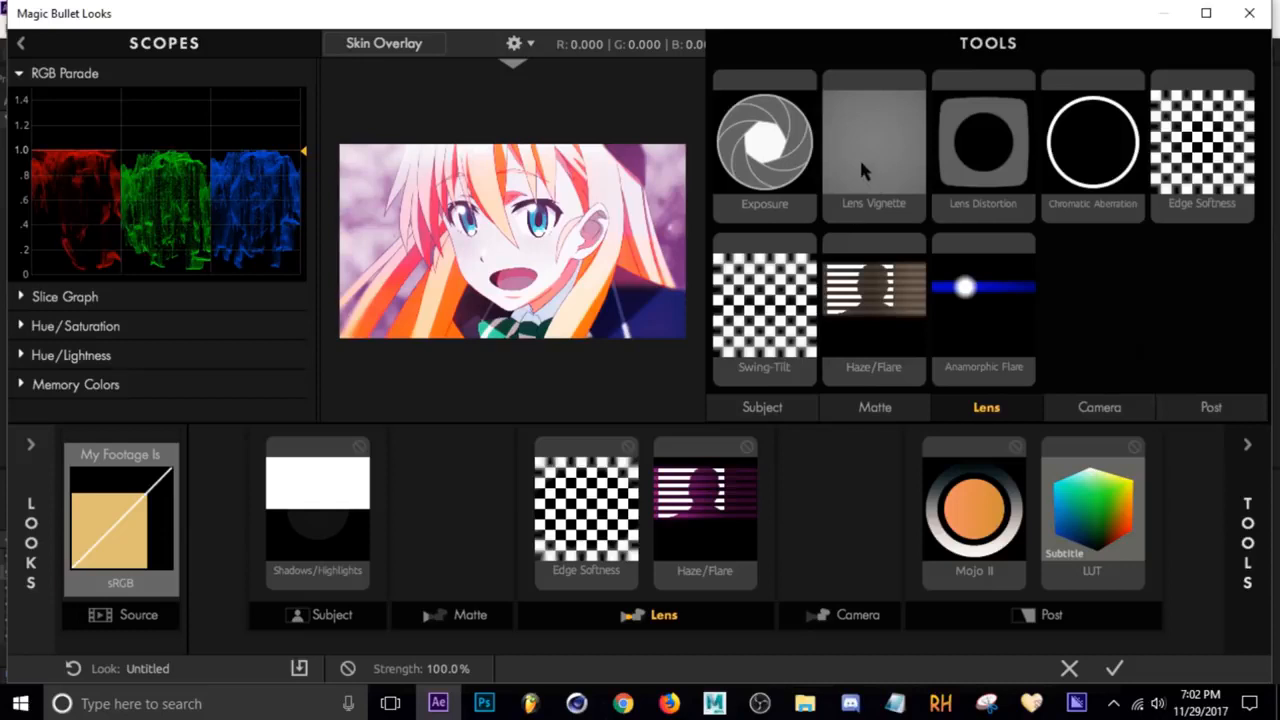
pyautogui.doubleClick(867, 172)
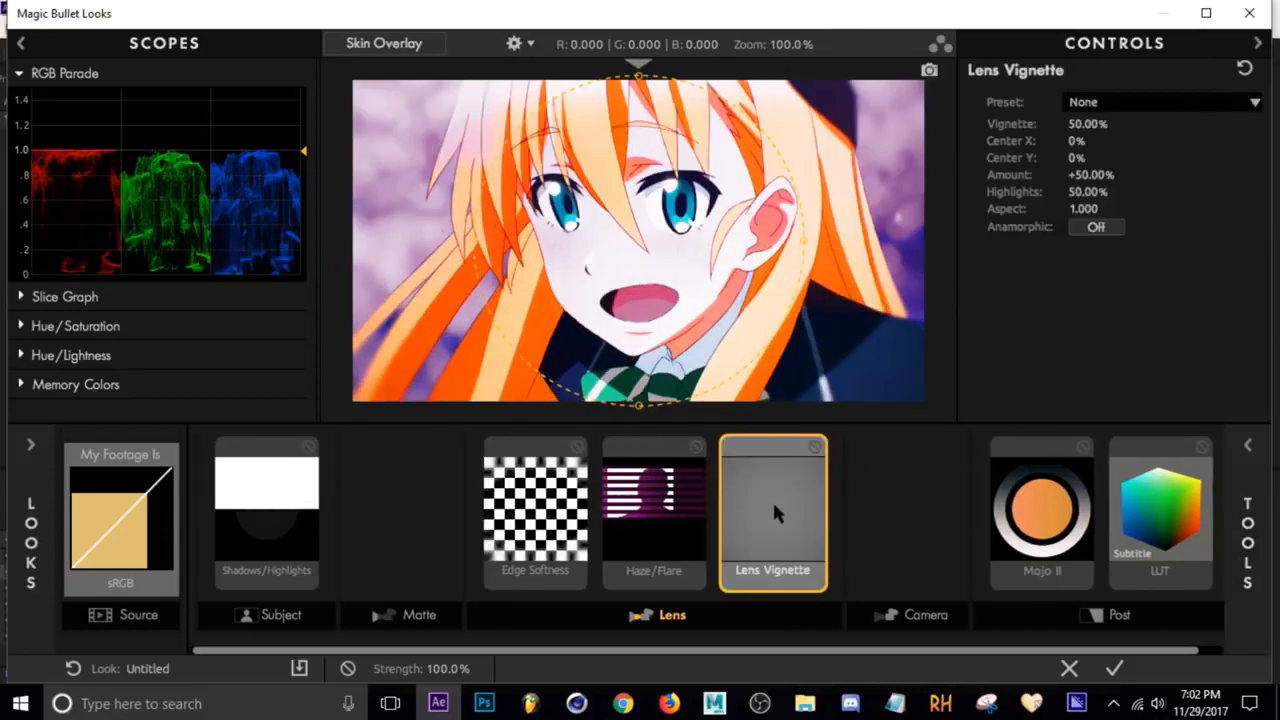
pyautogui.moveTo(772, 512); pyautogui.dragTo(572, 505)
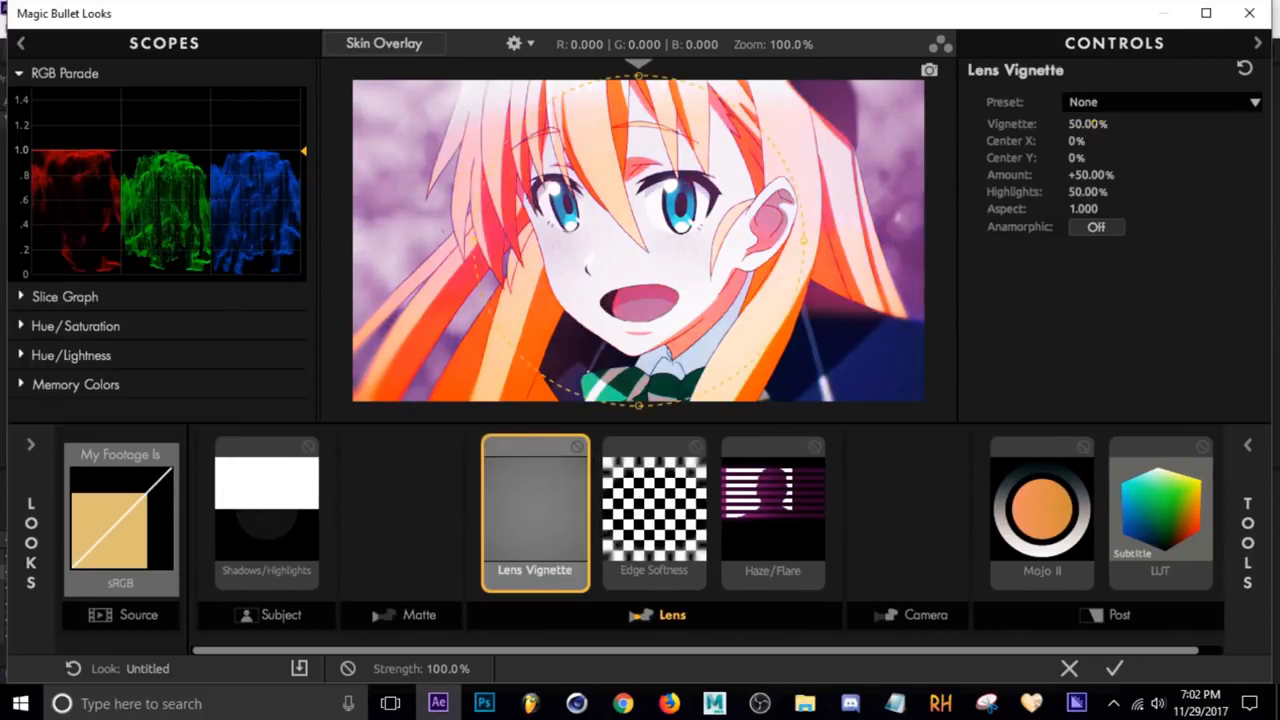
# Set the Lens Vignette's Vignette to 68.00% and Amount to +100.00%, and apply the look
pyautogui.moveTo(1097, 123); pyautogui.dragTo(1132, 124)
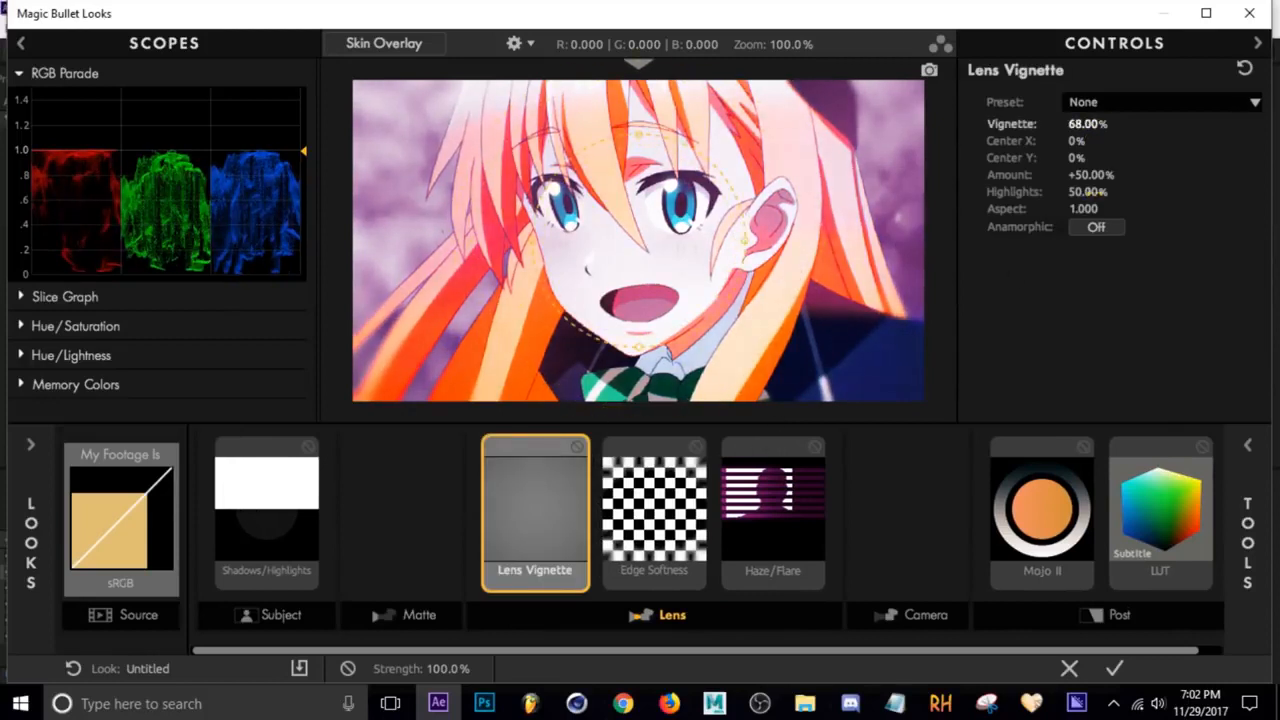
pyautogui.moveTo(1101, 174); pyautogui.dragTo(1144, 175)
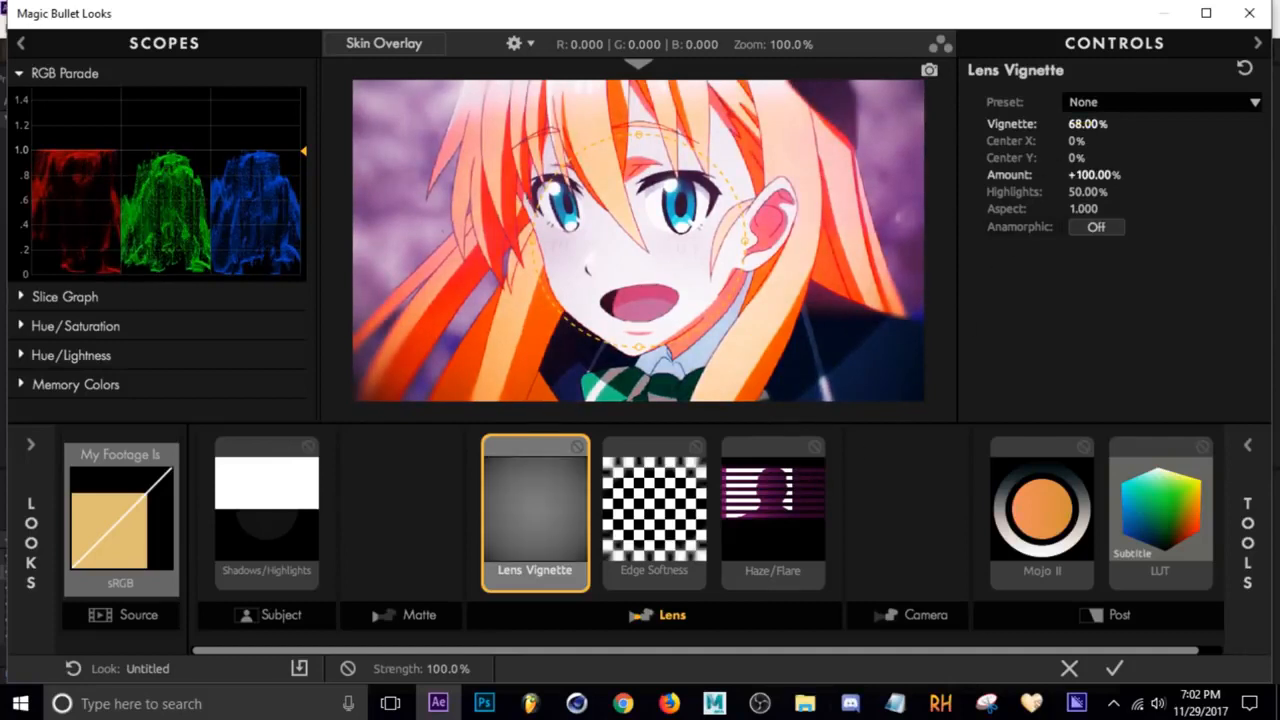
pyautogui.moveTo(1088, 124)
pyautogui.mouseDown()
pyautogui.moveTo(1024, 124)
pyautogui.moveTo(1145, 124)
pyautogui.moveTo(1030, 124)
pyautogui.moveTo(1089, 124)
pyautogui.mouseUp()
pyautogui.moveTo(1090, 174)
pyautogui.mouseDown()
pyautogui.moveTo(995, 174)
pyautogui.moveTo(1092, 174)
pyautogui.mouseUp()
pyautogui.click(1117, 668)
pyautogui.moveTo(829, 521); pyautogui.dragTo(751, 521)
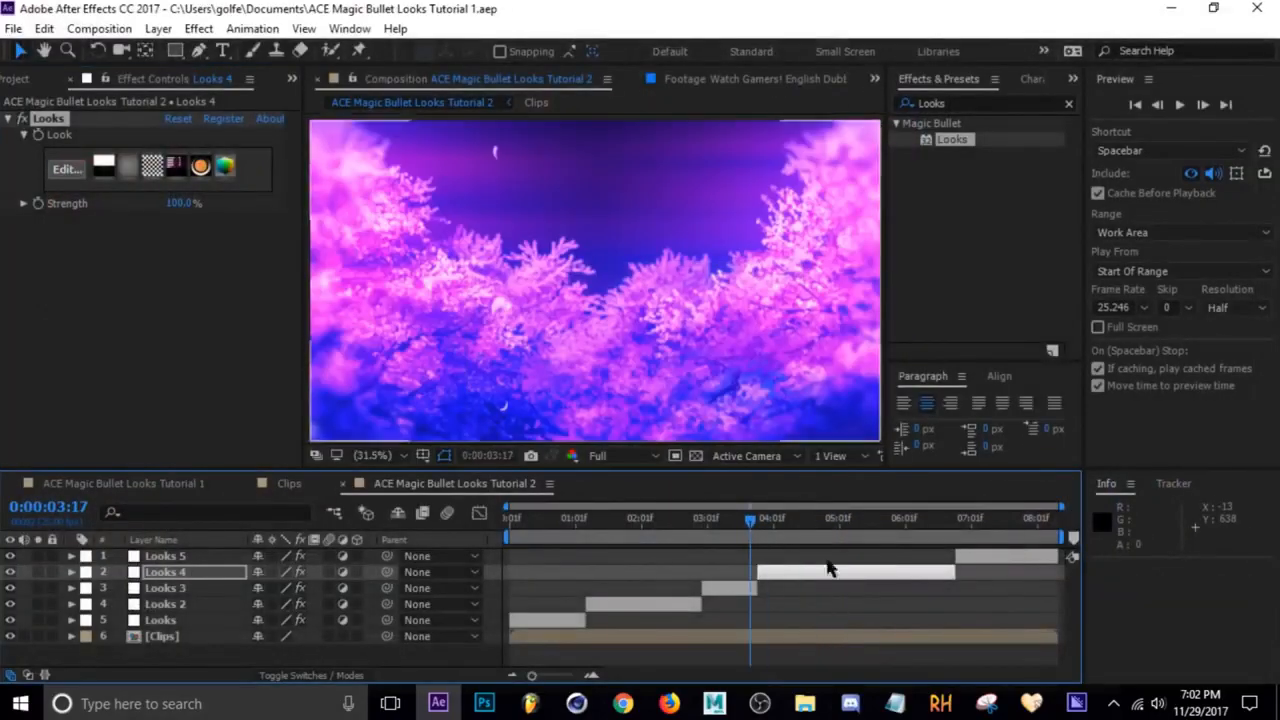
# Preview the Looks 4 shot by playing and scrubbing through the timeline
pyautogui.click(823, 520)
pyautogui.press('space')
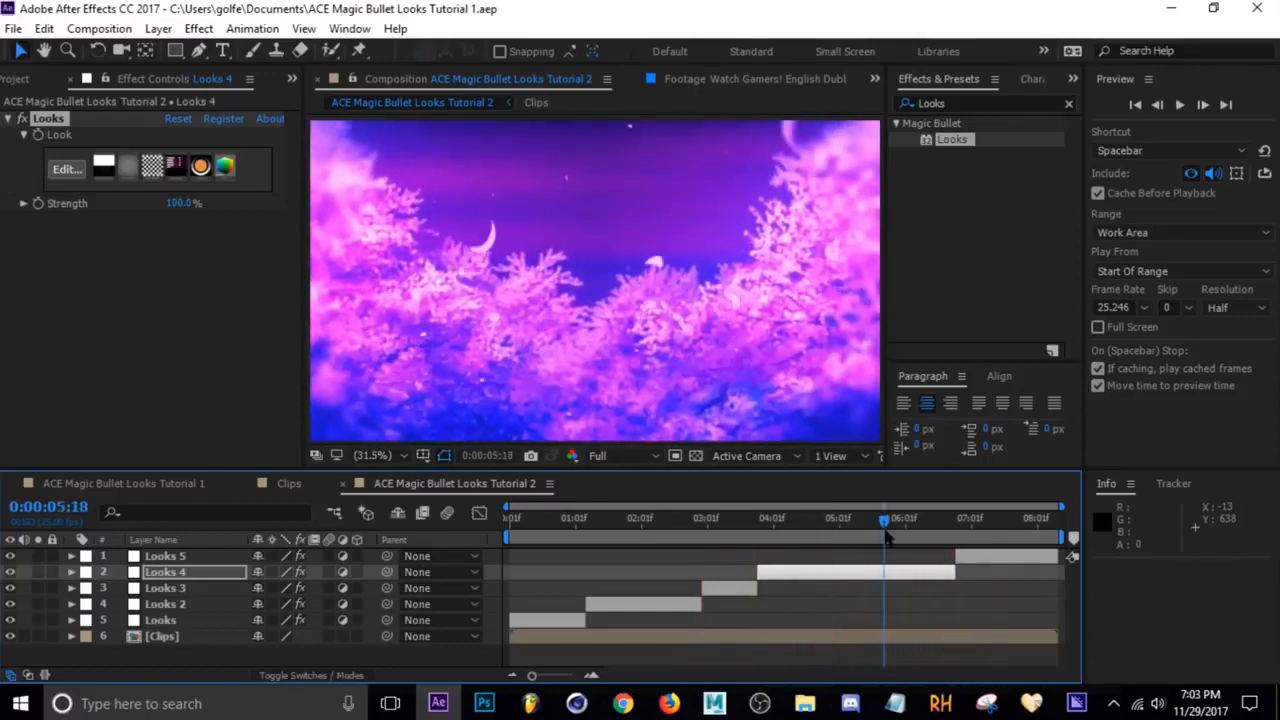
pyautogui.click(744, 528)
pyautogui.moveTo(795, 533); pyautogui.dragTo(846, 522)
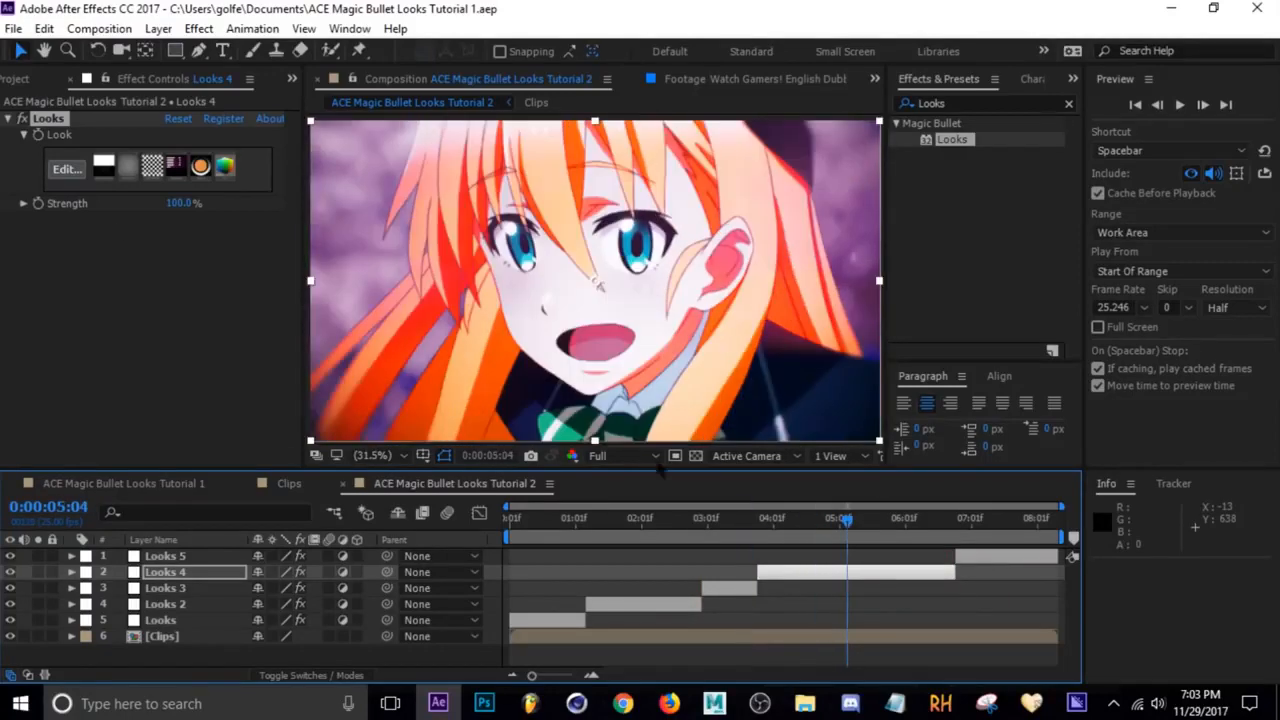
# Save the Looks 4 layer's Looks effect as an animation preset named LUT
pyautogui.click(52, 120)
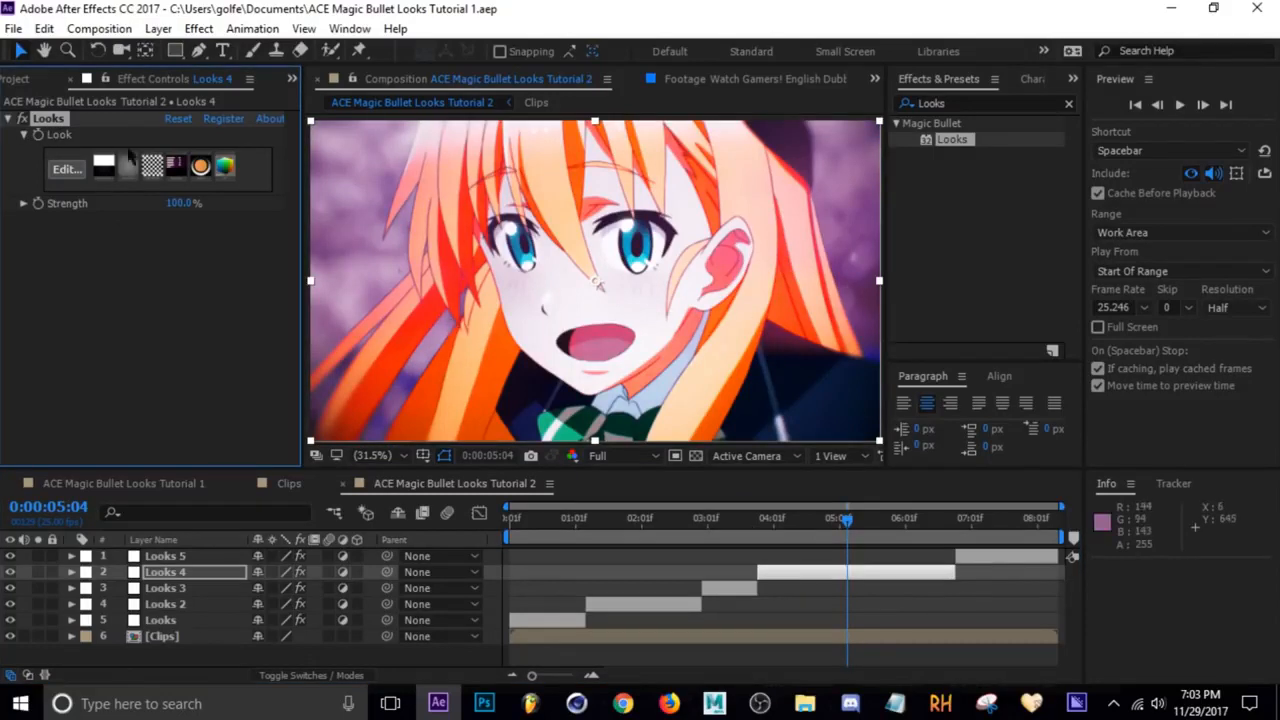
pyautogui.click(254, 29)
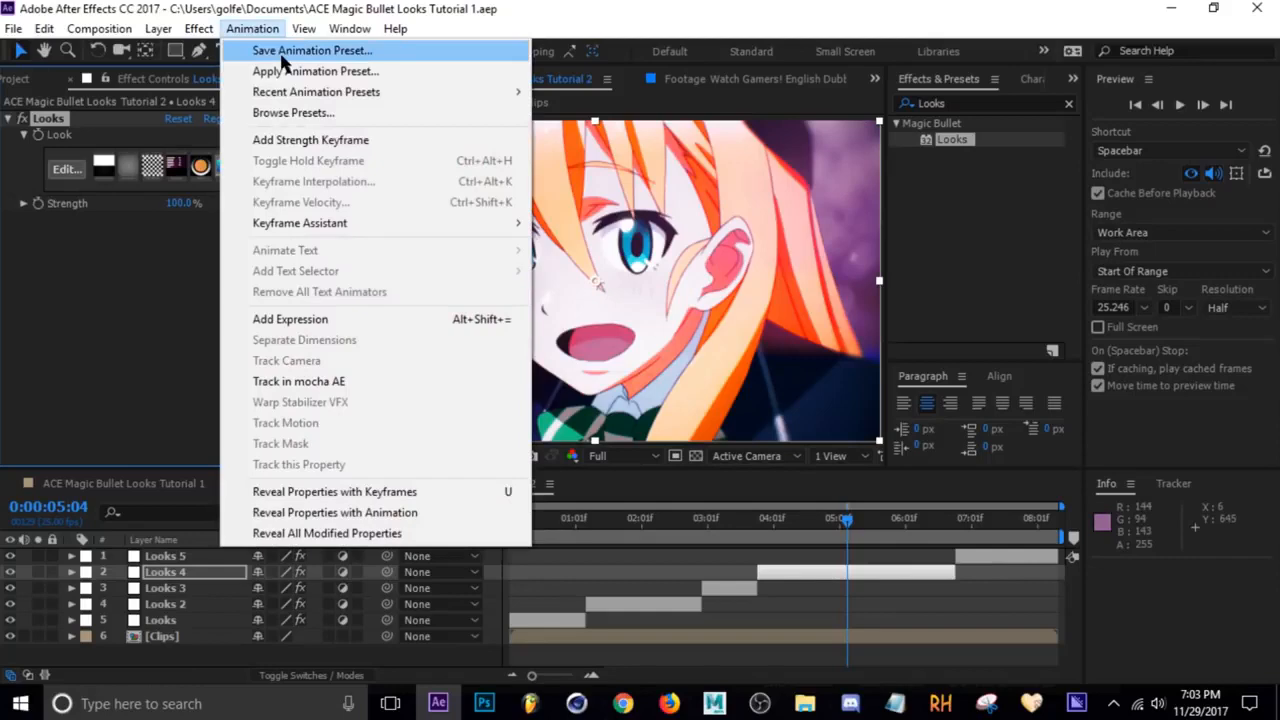
pyautogui.click(283, 60)
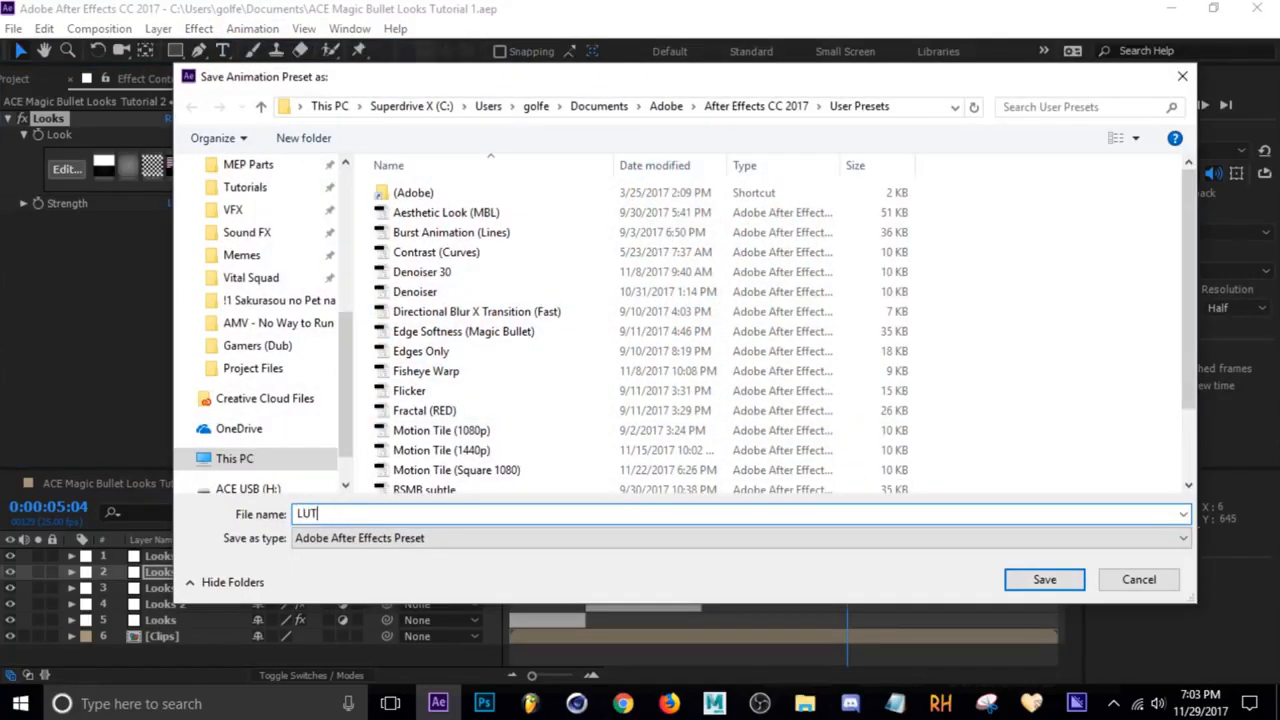
pyautogui.click(1046, 582)
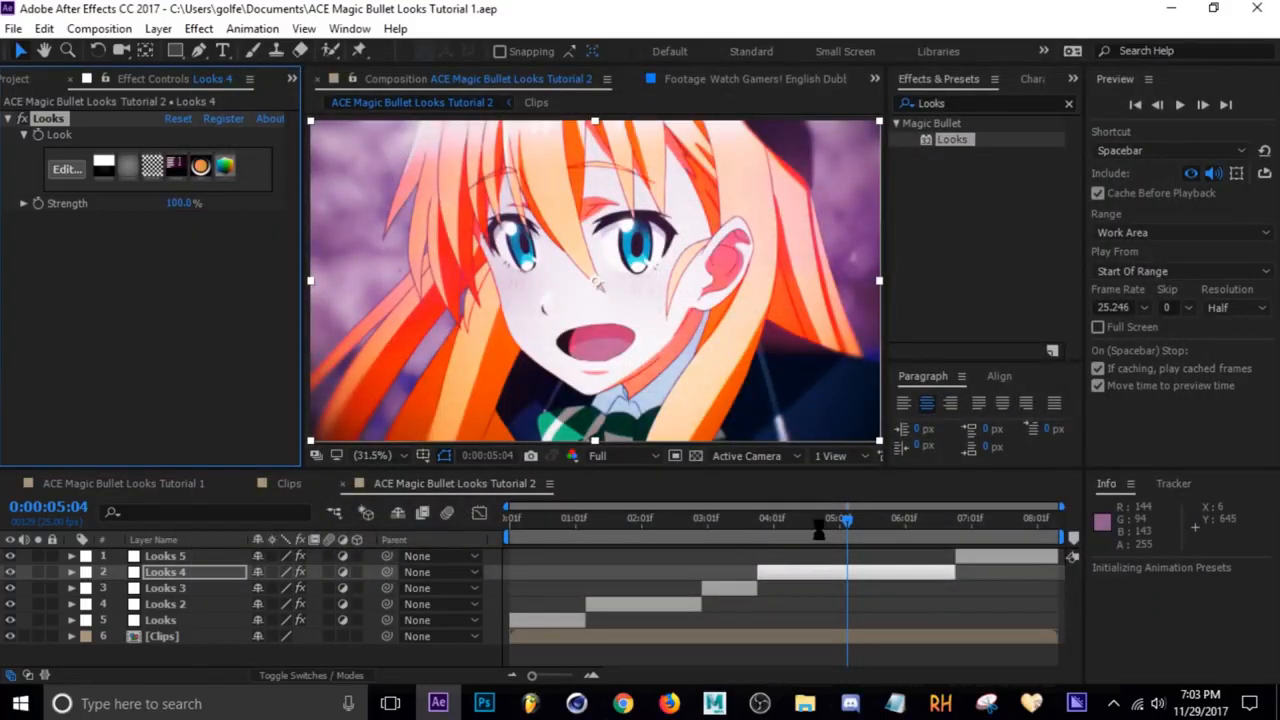
# Search the effects presets for the saved LUT user preset
pyautogui.click(880, 521)
pyautogui.moveTo(1015, 103); pyautogui.dragTo(742, 119)
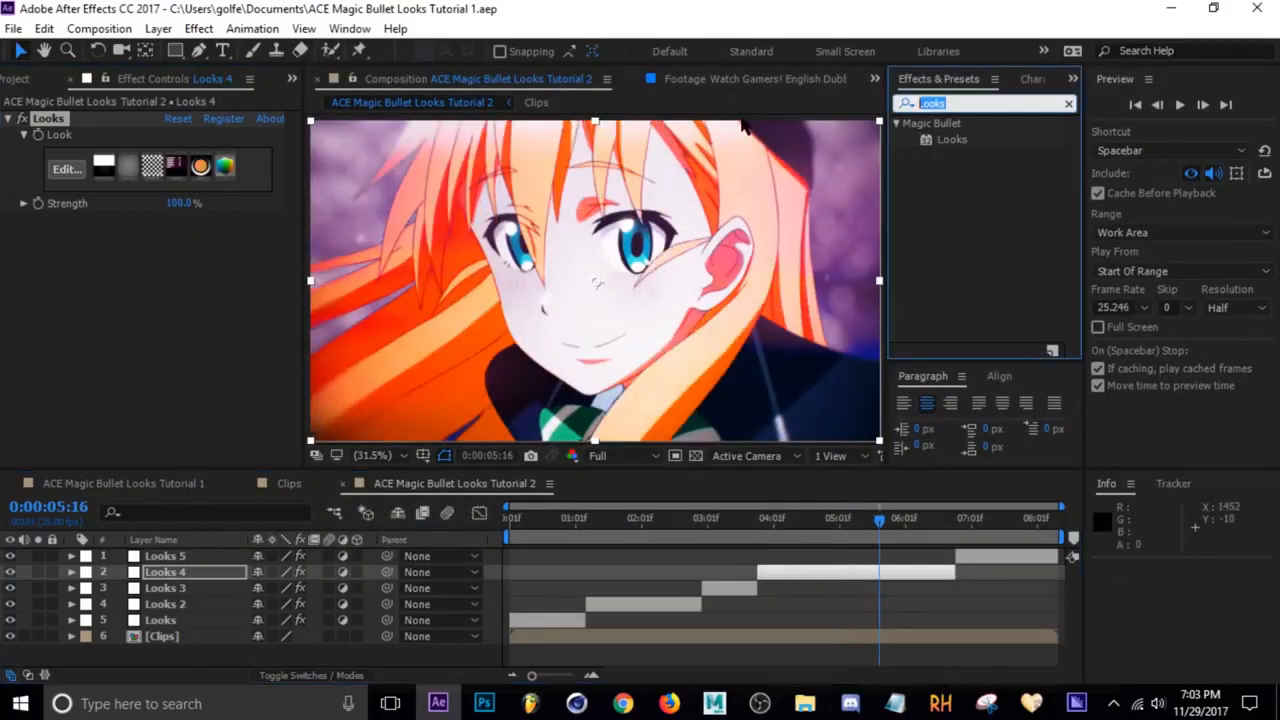
pyautogui.write('LUT')
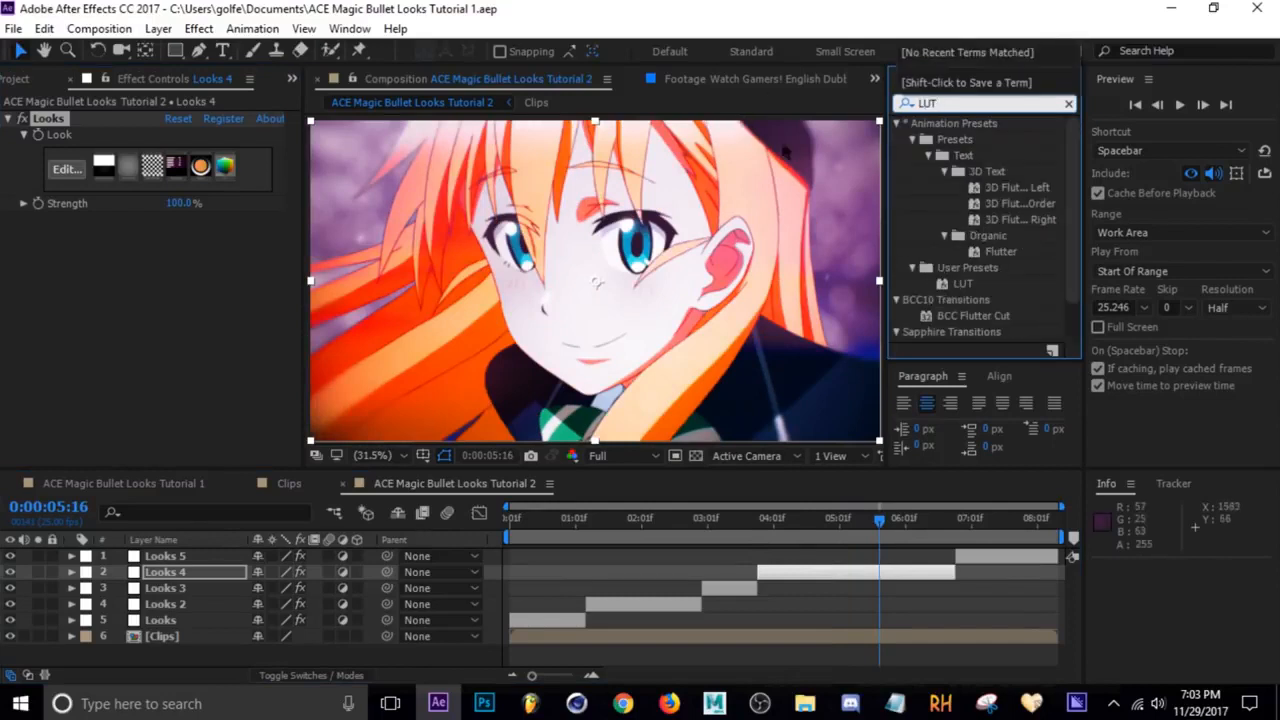
pyautogui.click(962, 285)
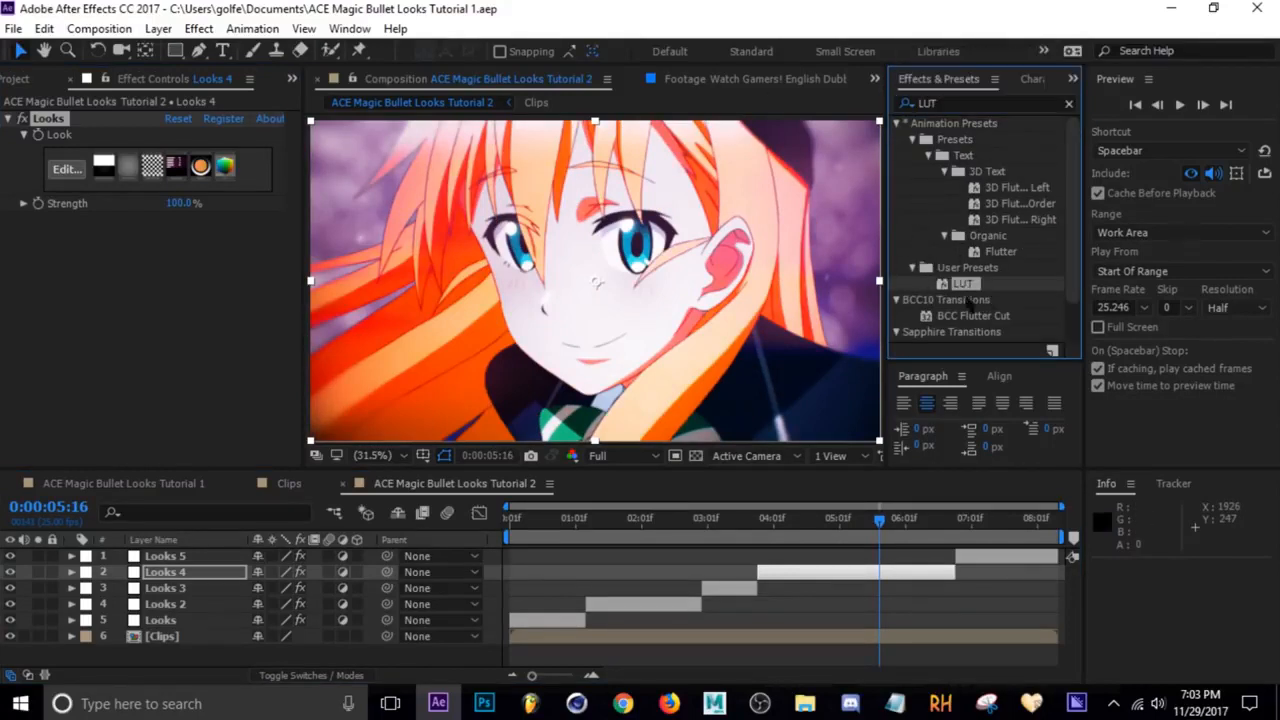
# Delete the Looks effect from the Looks 4 layer
pyautogui.click(820, 575)
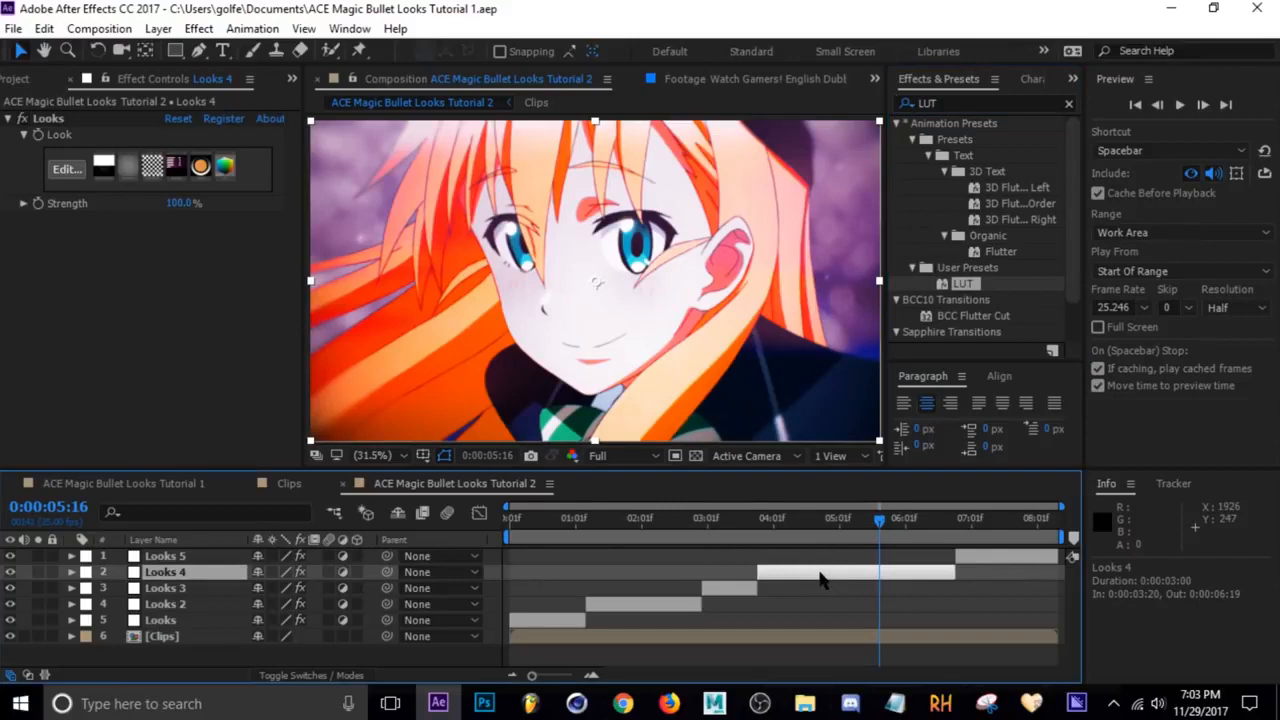
pyautogui.click(54, 120)
pyautogui.press('Delete')
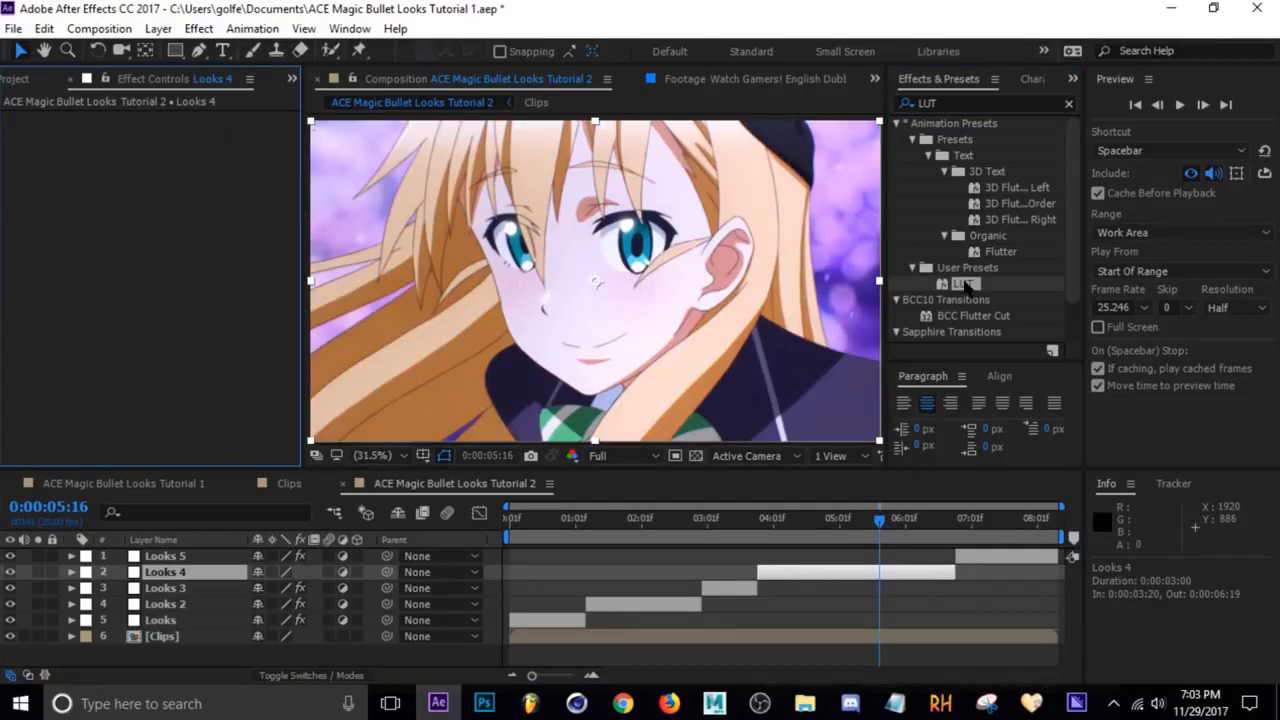
# Apply the LUT user preset to the Looks 4 layer and check the result
pyautogui.moveTo(965, 285); pyautogui.dragTo(773, 572)
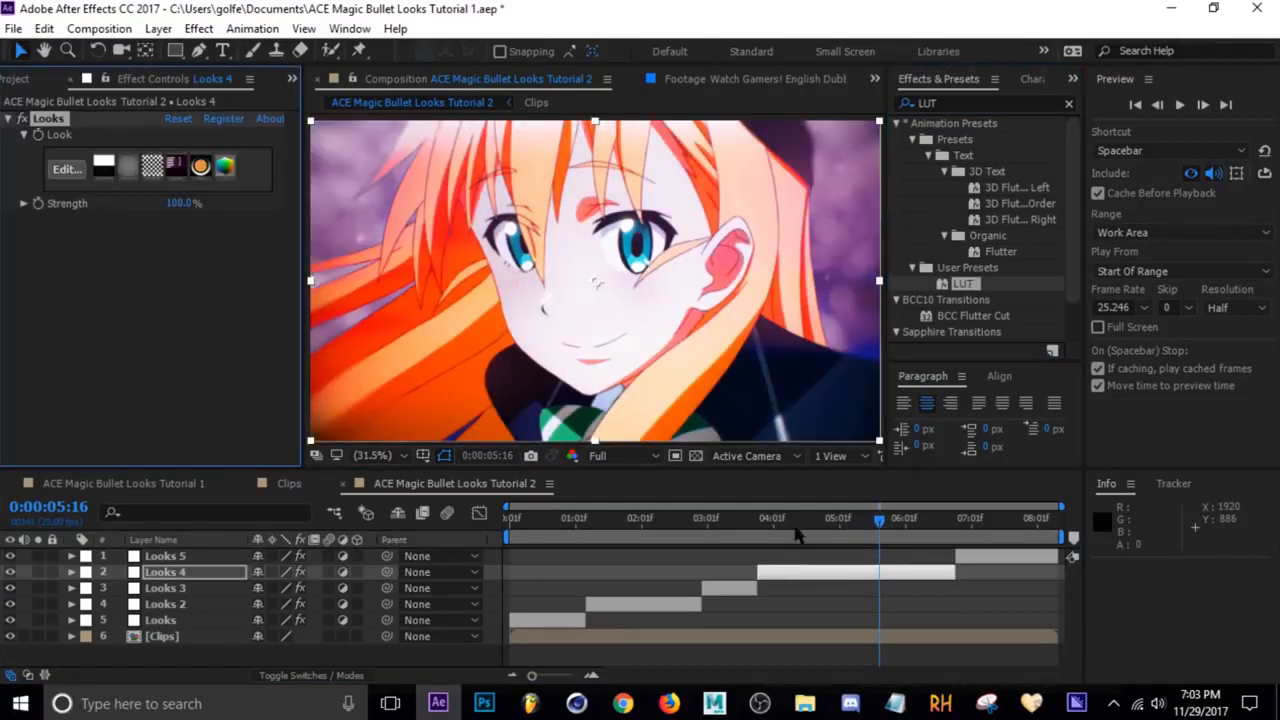
pyautogui.click(871, 521)
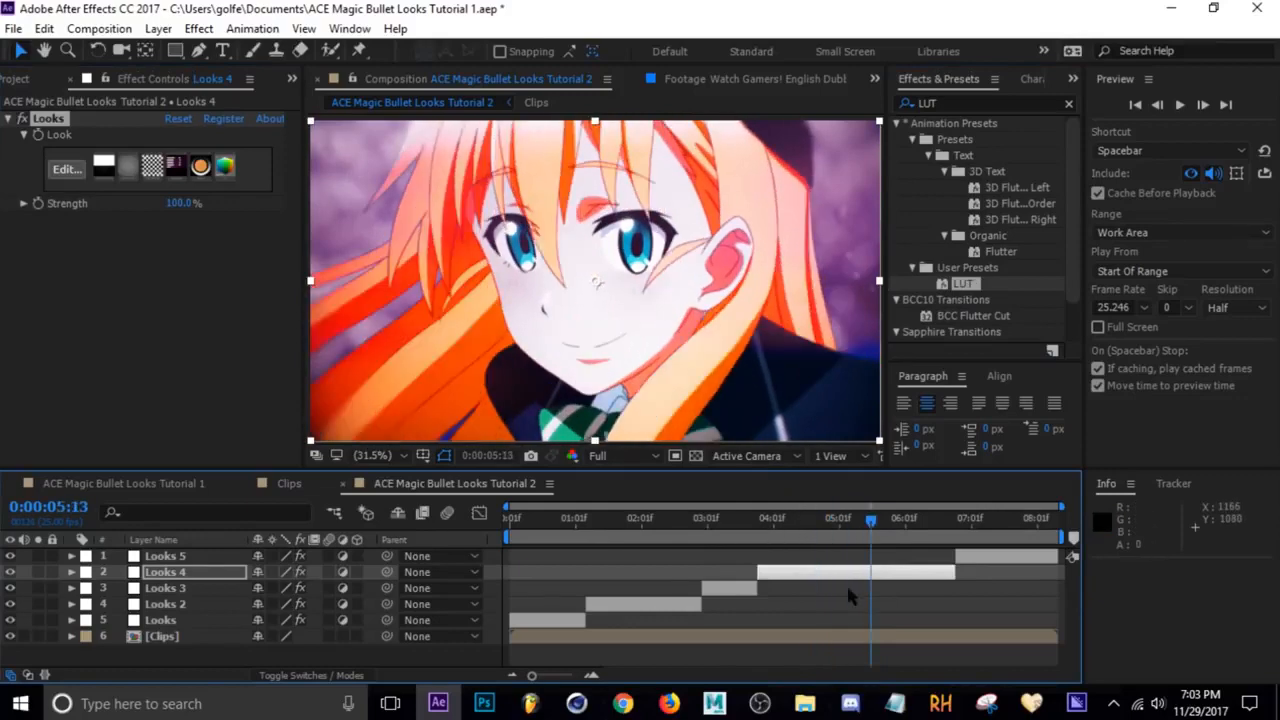
pyautogui.click(847, 595)
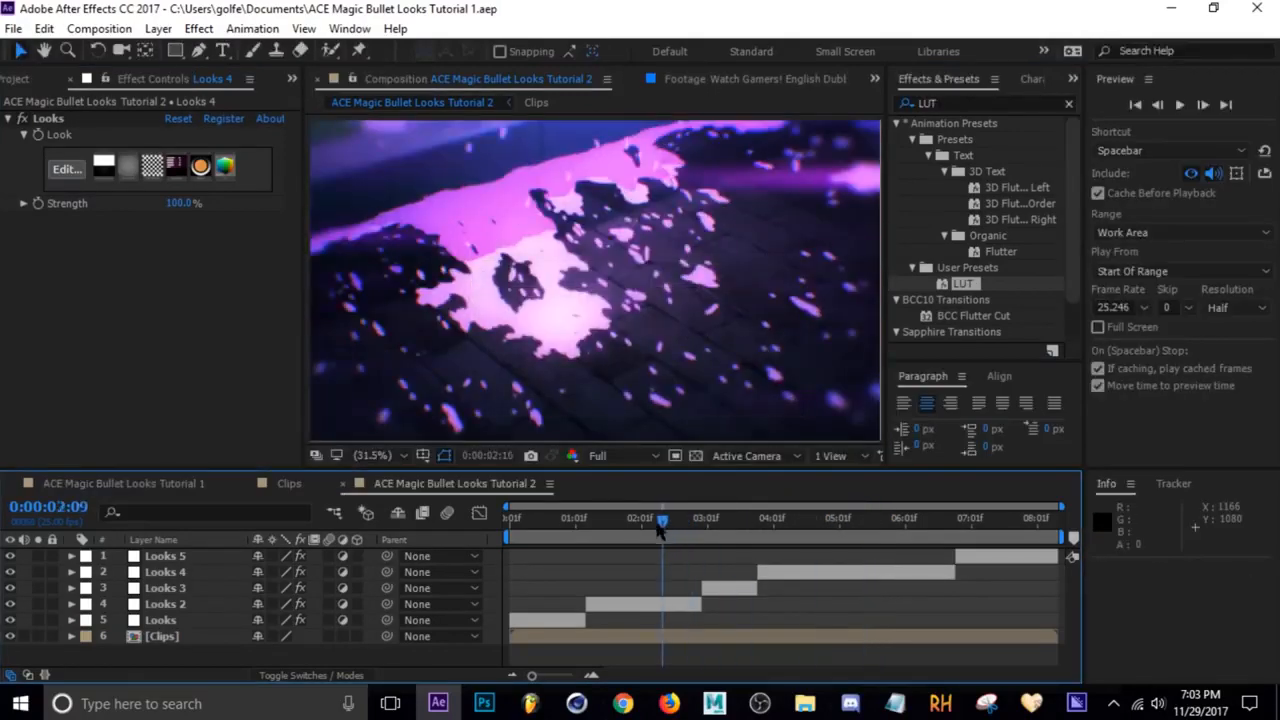